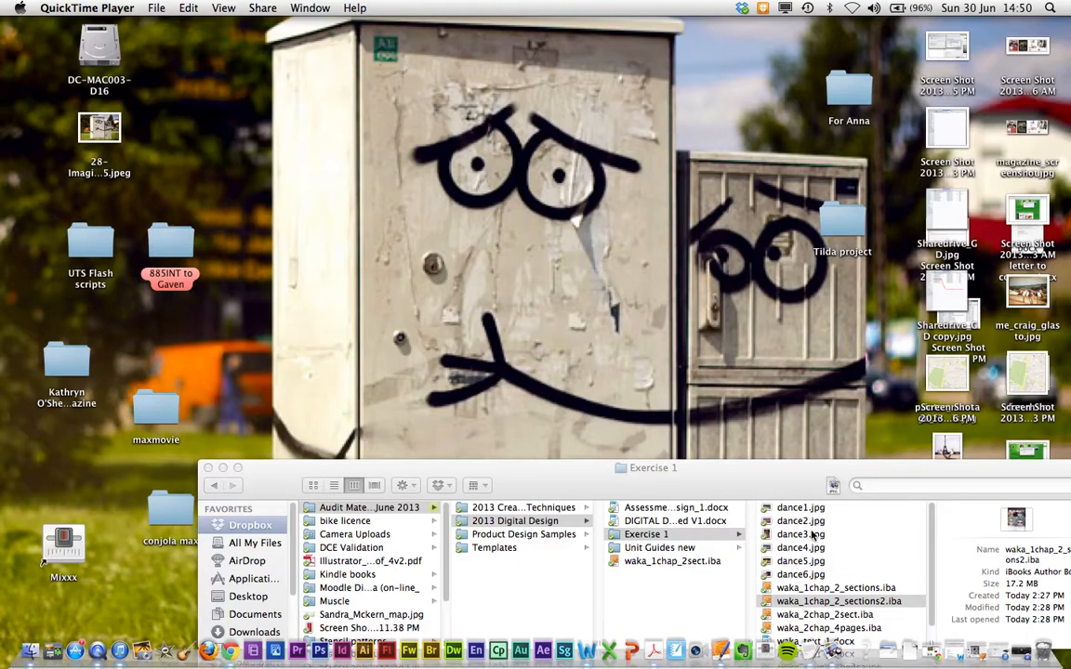
Look through the source files in the Exercise 1 folder and select wakakirri_intro.mp4.
scroll(822, 586, "down", 1)
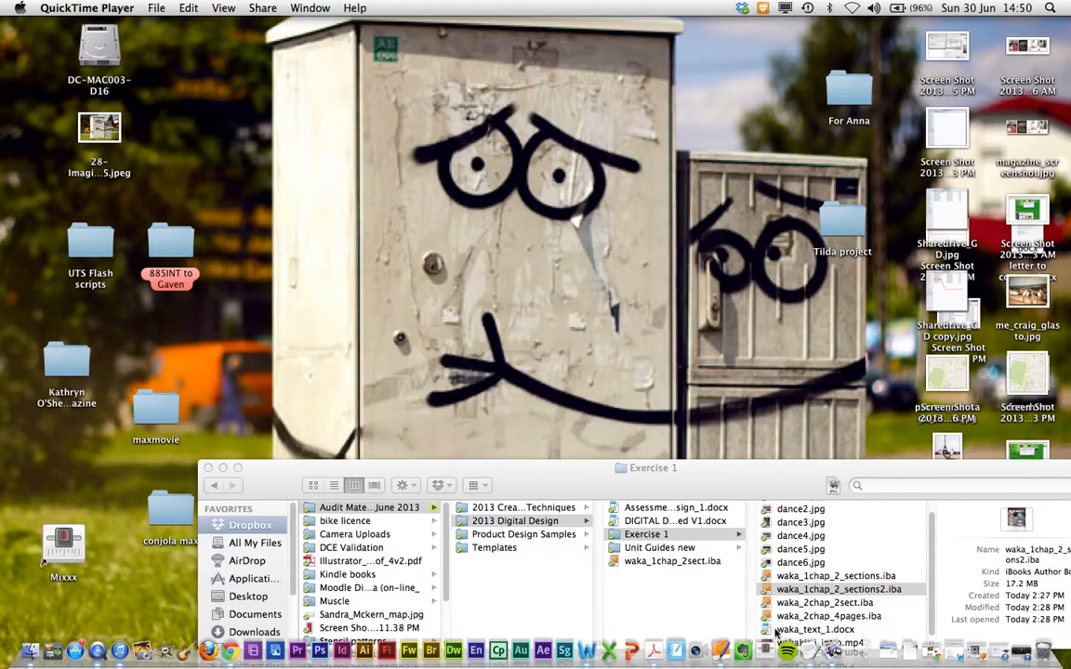
left_click_drag(782, 467, 787, 413)
left_click(812, 589)
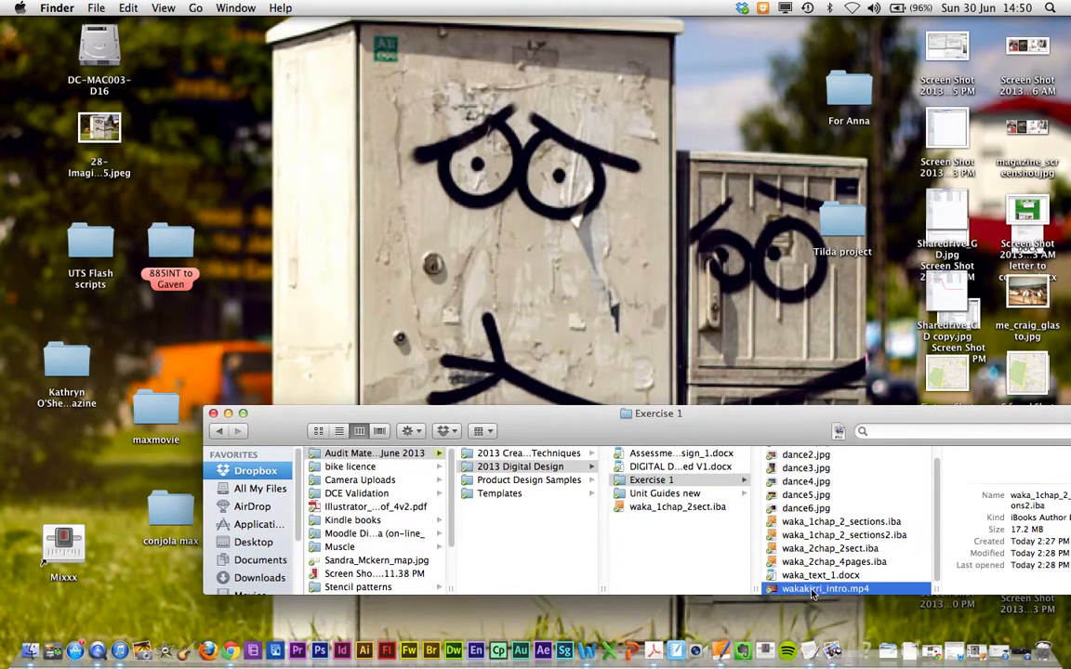
Switch to iBooks Author and review the sample book's cover, intro media, table of contents, chapter opener and Section 1 pages.
left_click(723, 652)
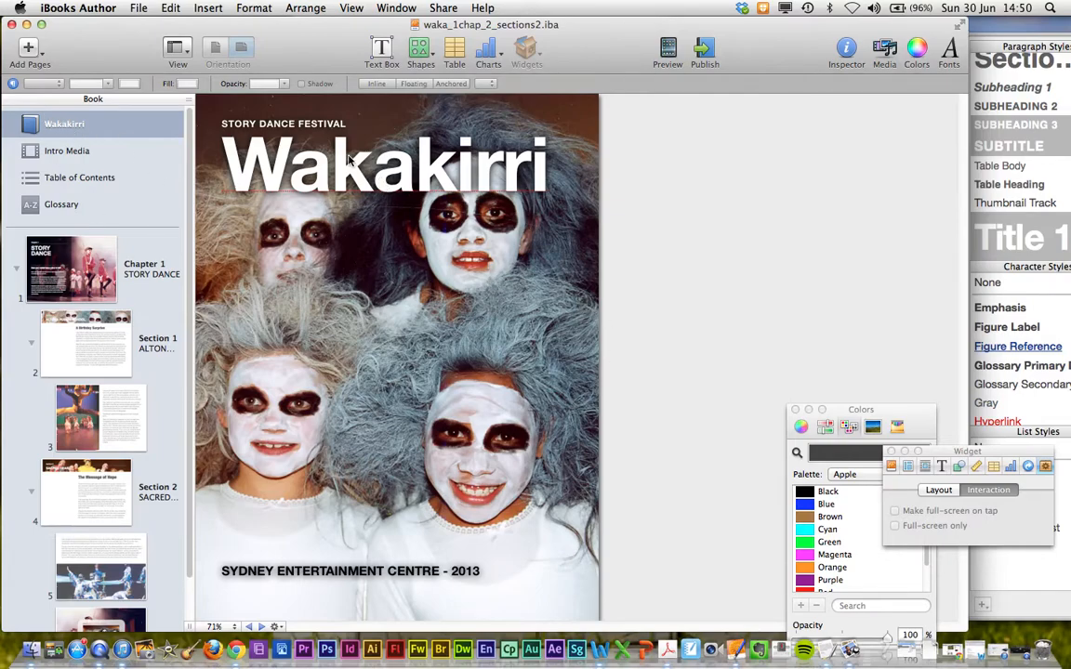
left_click(58, 154)
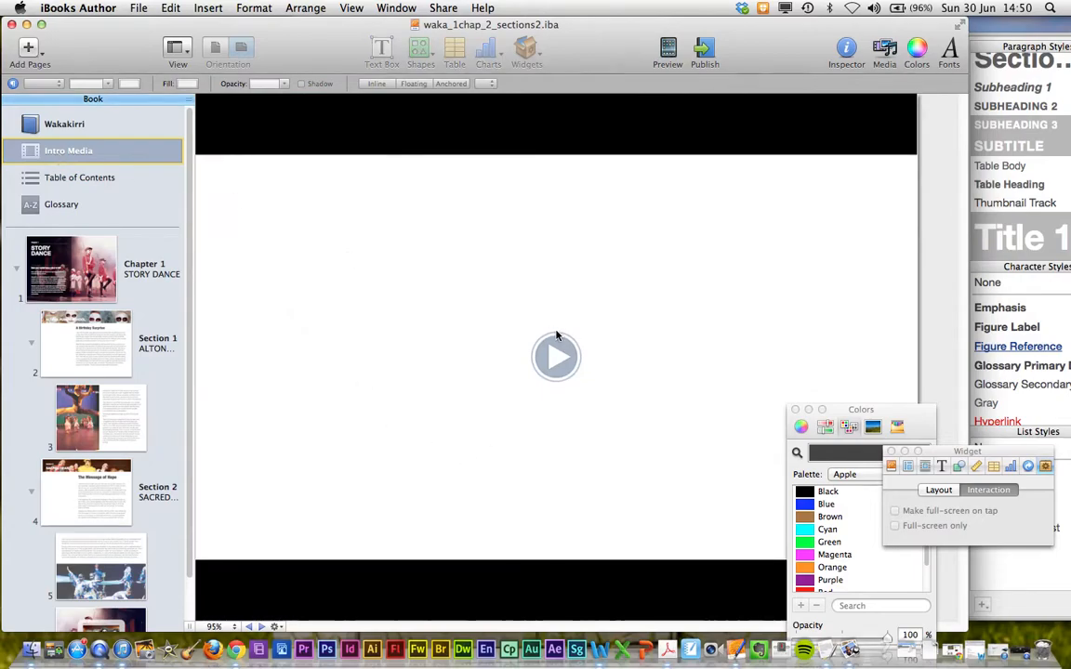
left_click(91, 183)
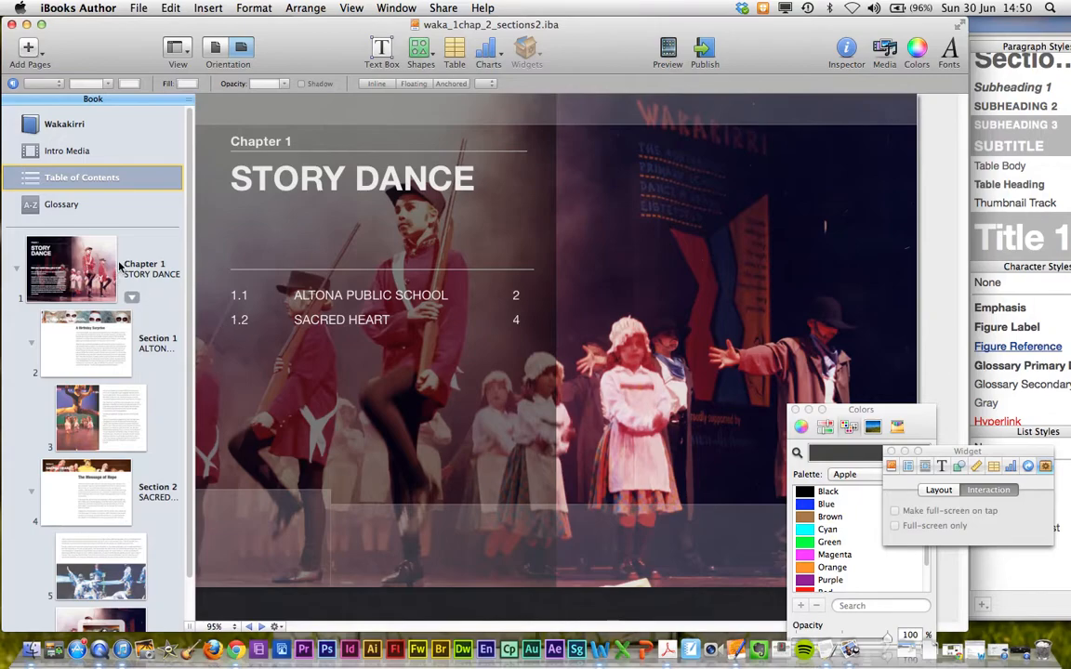
left_click(87, 267)
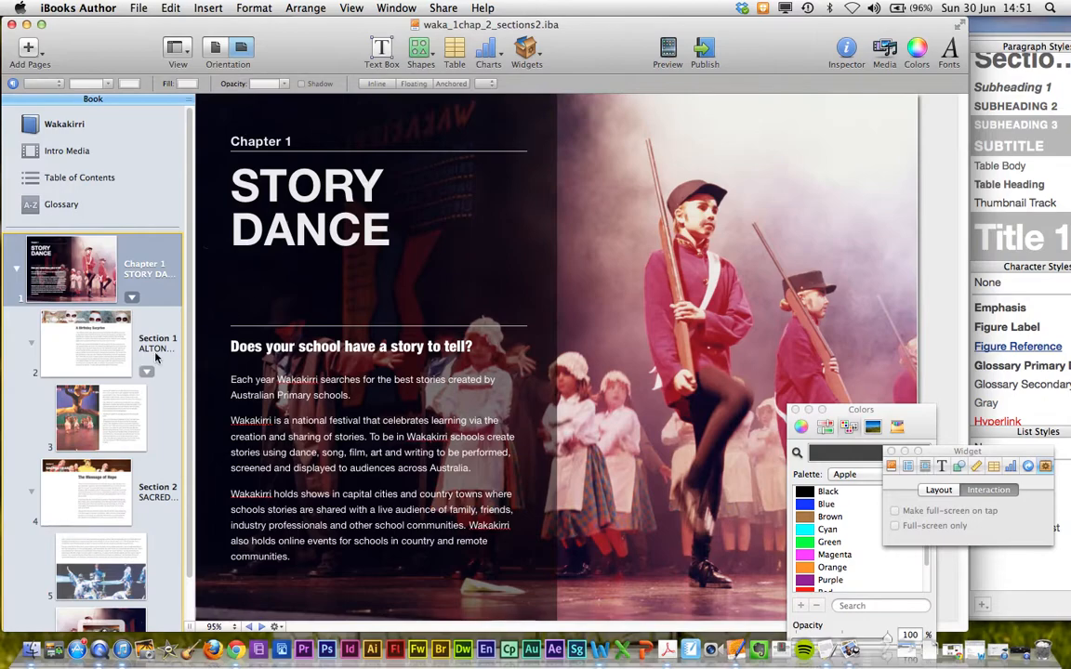
left_click(103, 352)
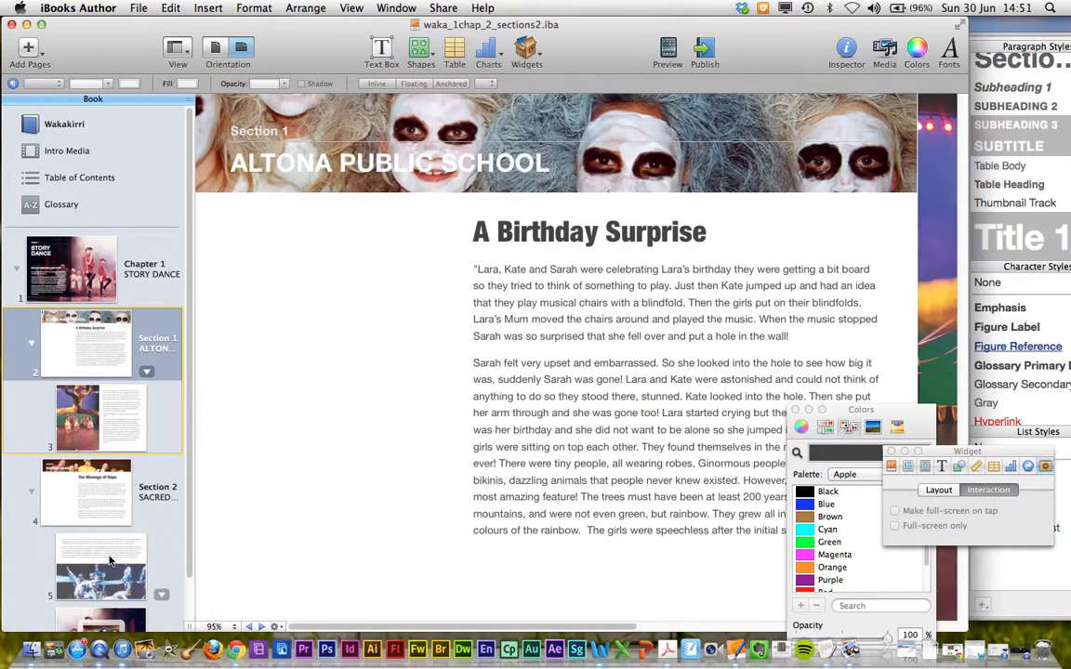
left_click(107, 391)
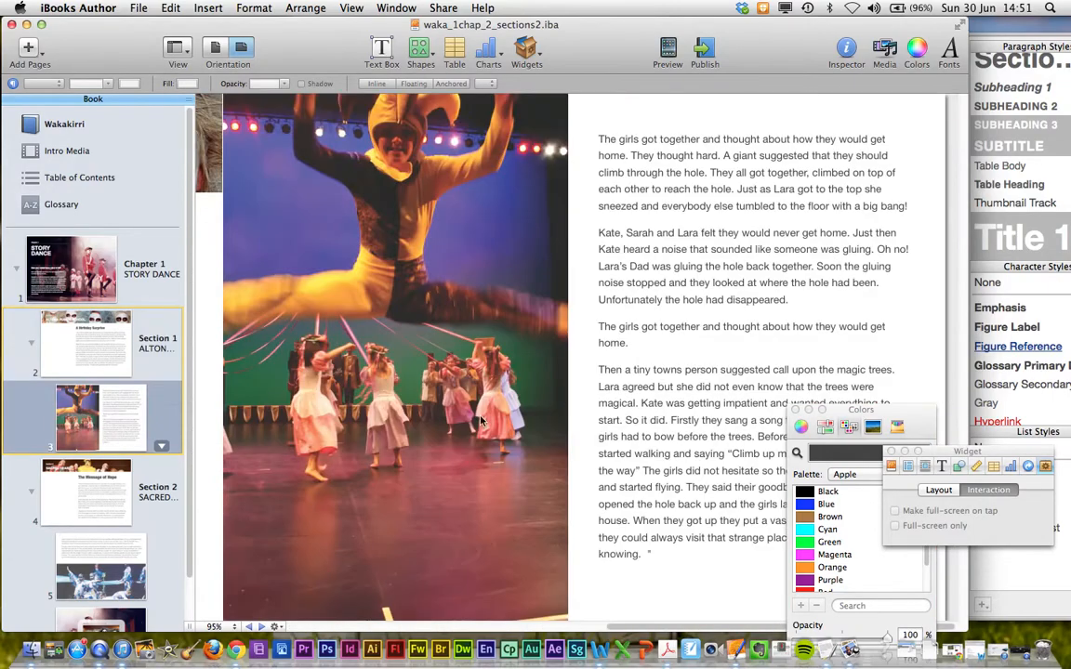
Review the Section 2 pages of the sample book and browse through the images in the gallery on its last page.
left_click(103, 484)
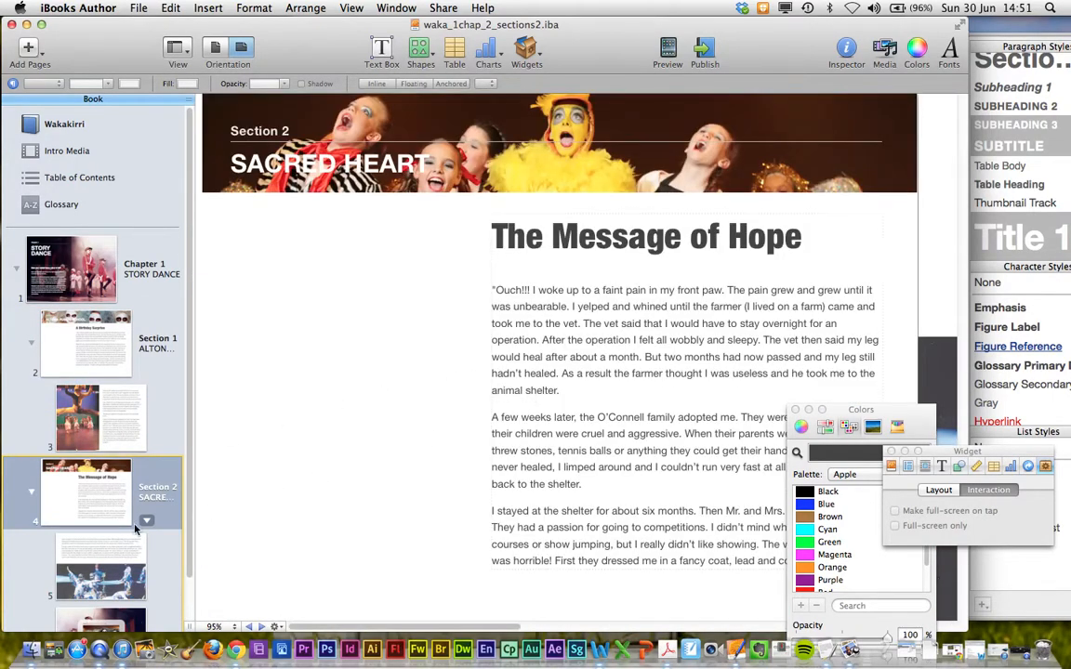
left_click(116, 553)
scroll(93, 521, "down", 2)
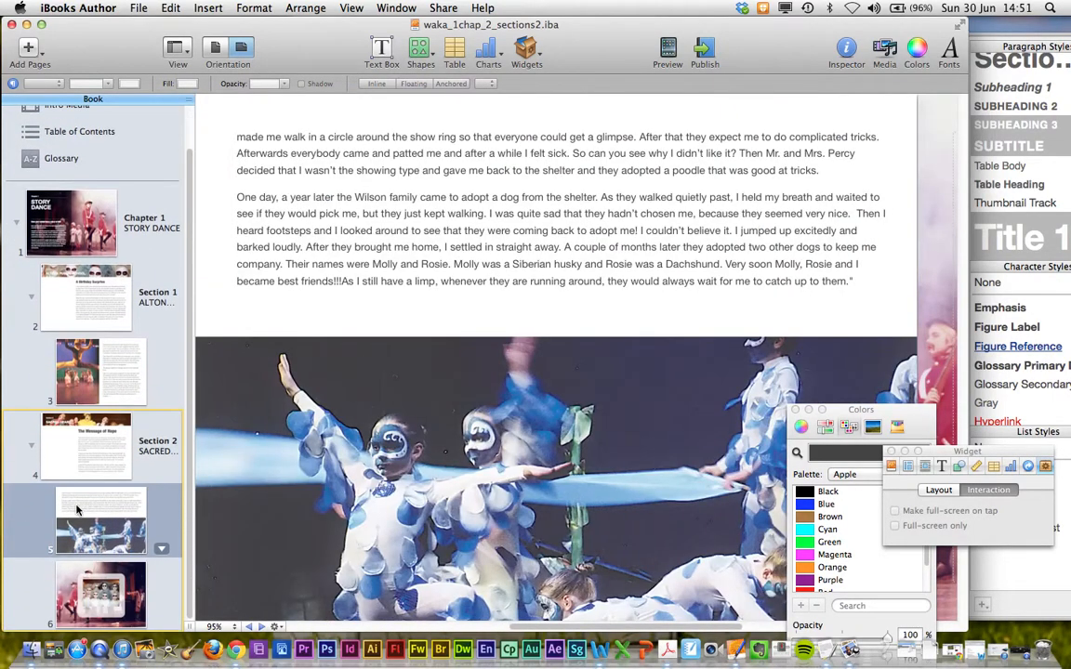
left_click(102, 586)
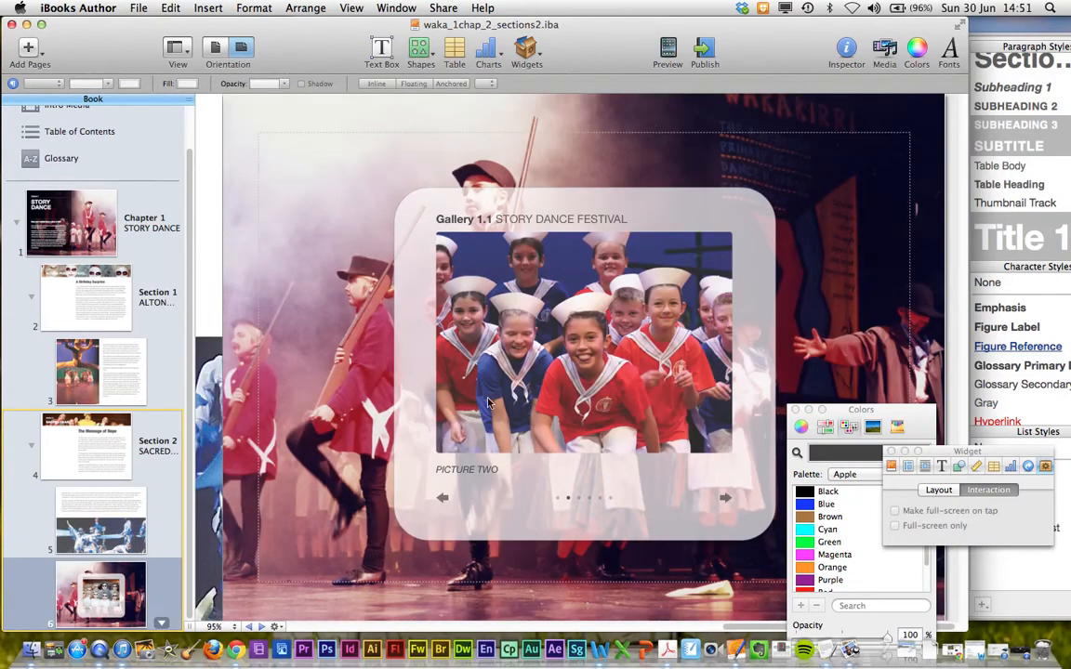
left_click(579, 501)
left_click(590, 501)
left_click(600, 502)
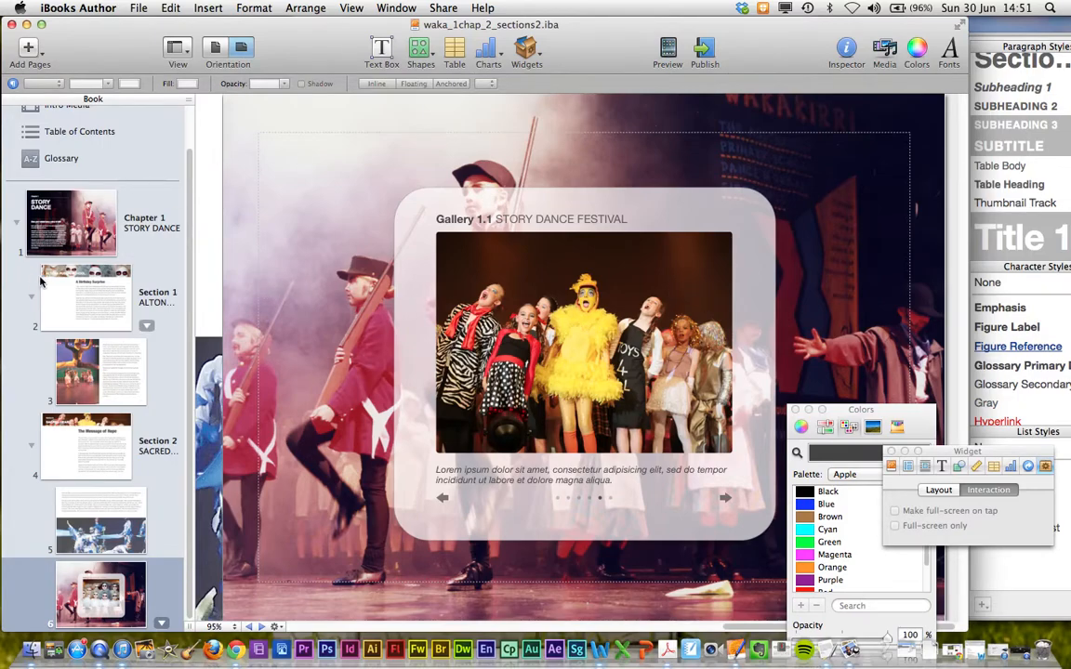
scroll(193, 186, "up", 3)
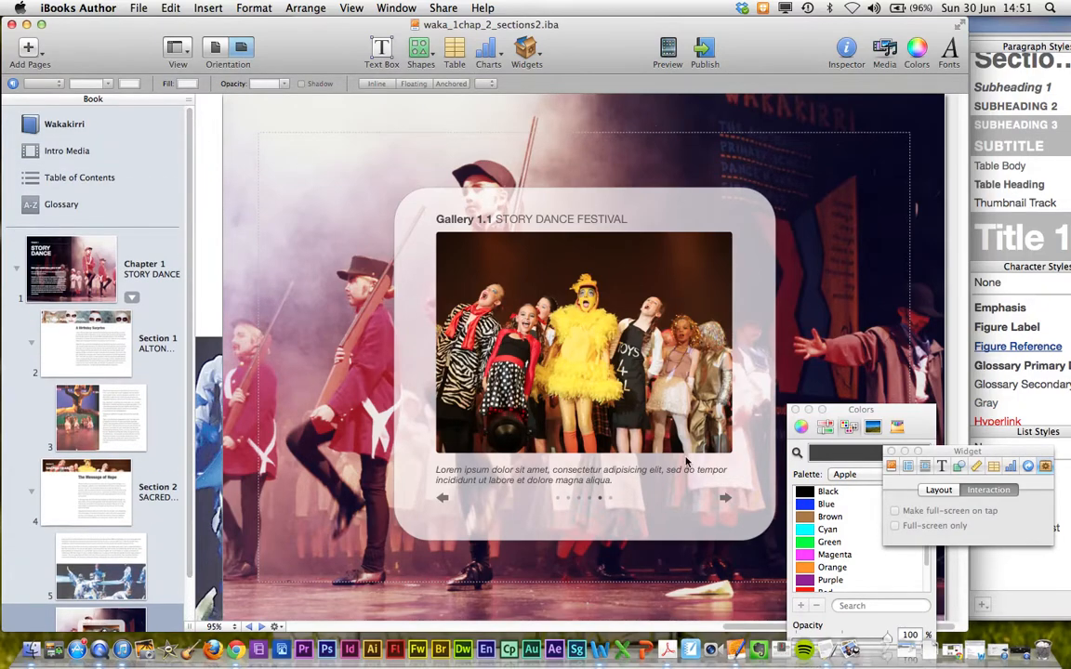
Create a new book from the Contemporary landscape template and show its Book Title cover page.
left_click(131, 8)
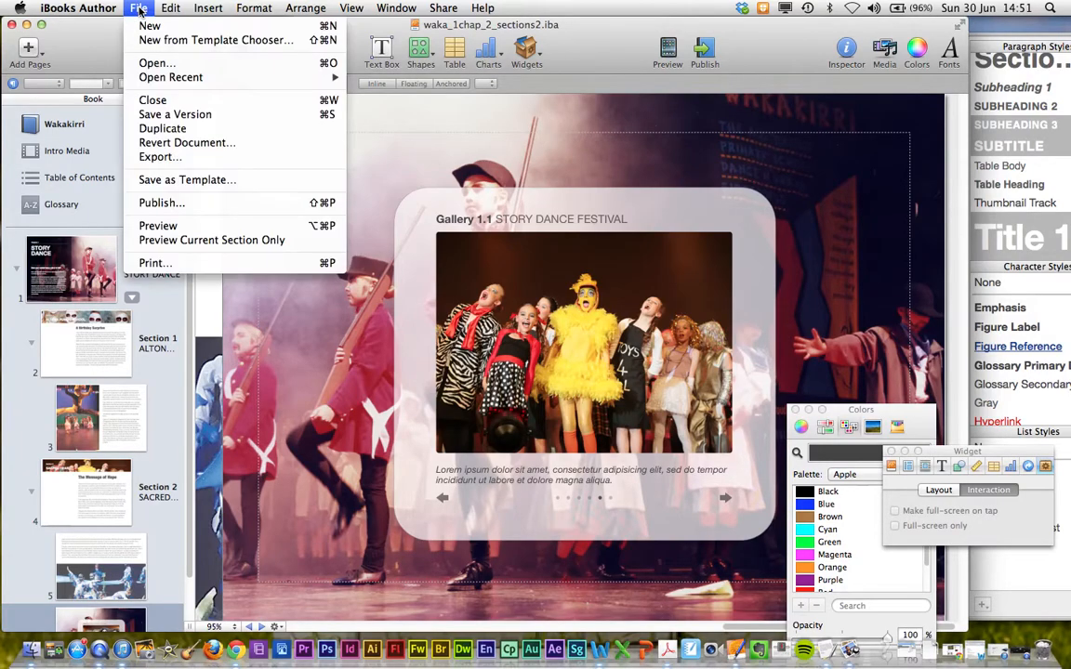
left_click(141, 29)
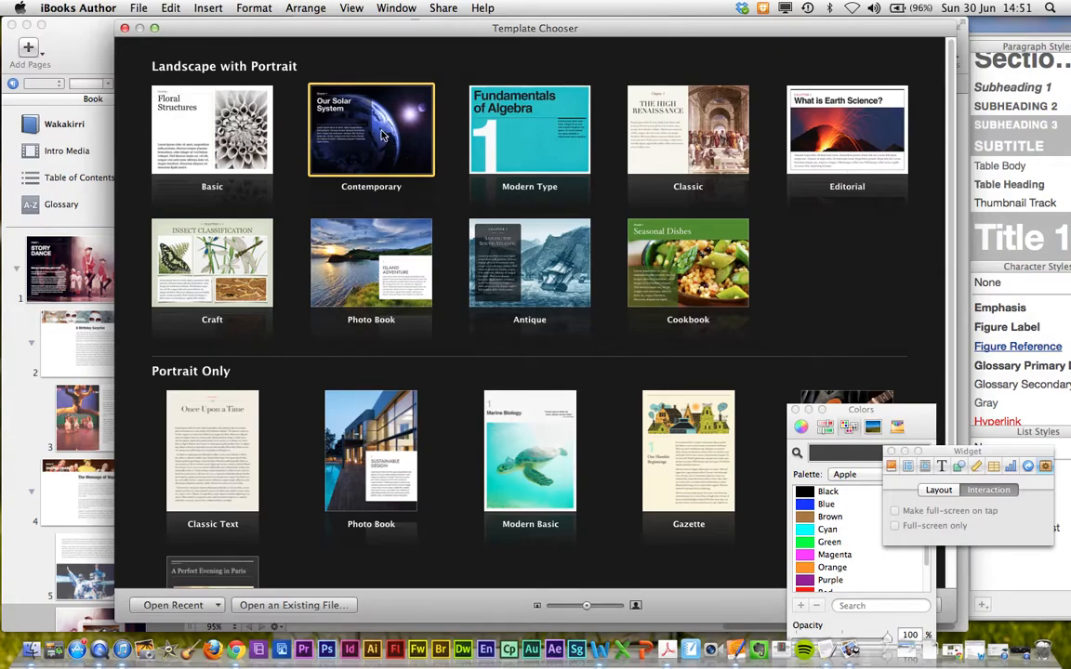
double_click(383, 133)
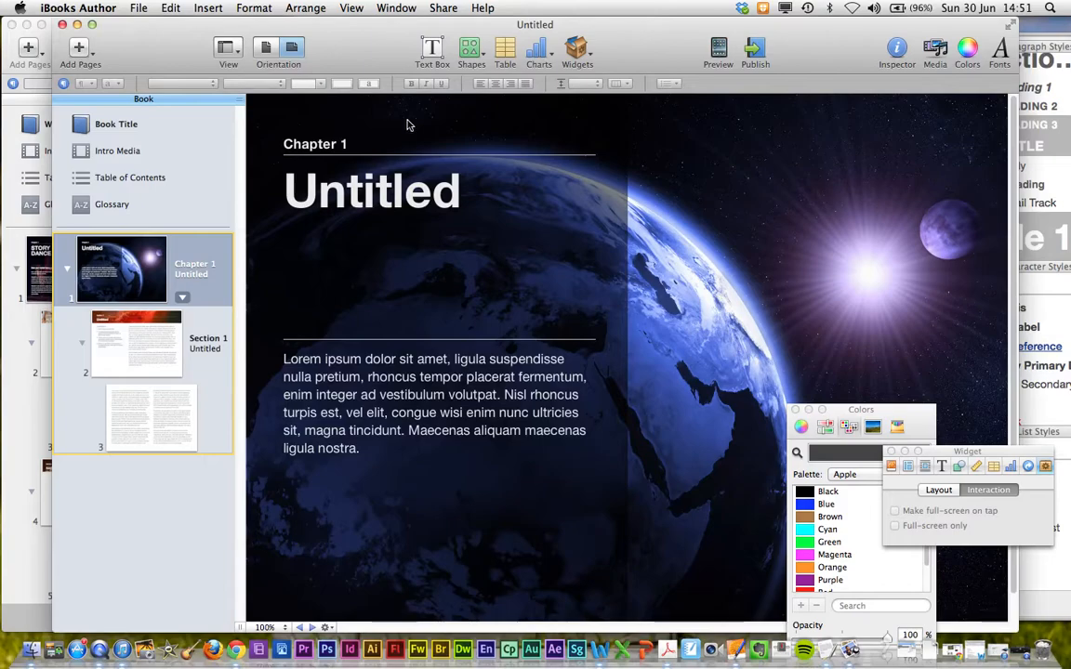
left_click(137, 122)
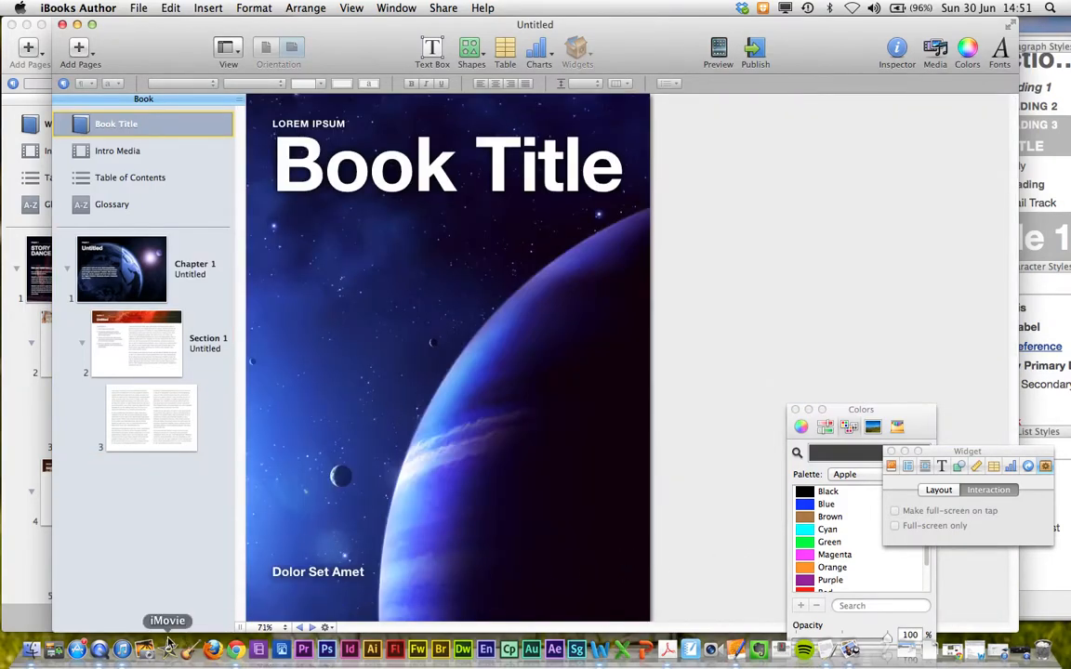
Switch to waka_text_1.docx in Word and copy the cover text line "SYDNEY ENTERTAINMEBNT CENTRE - 2013".
left_click(597, 650)
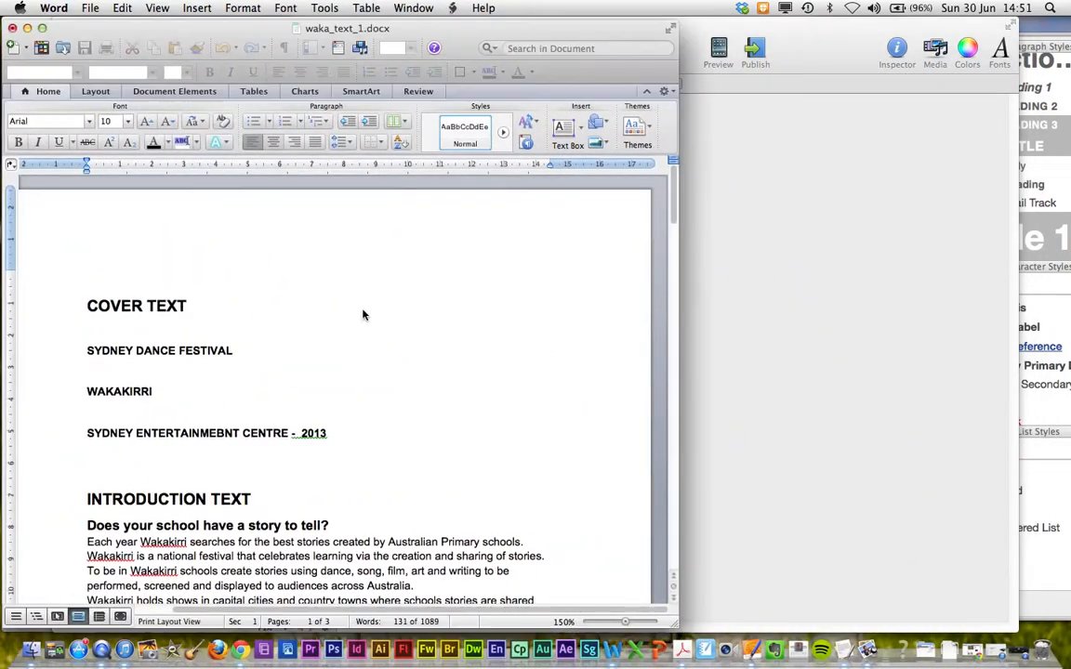
left_click(156, 392)
left_click_drag(238, 351, 116, 351)
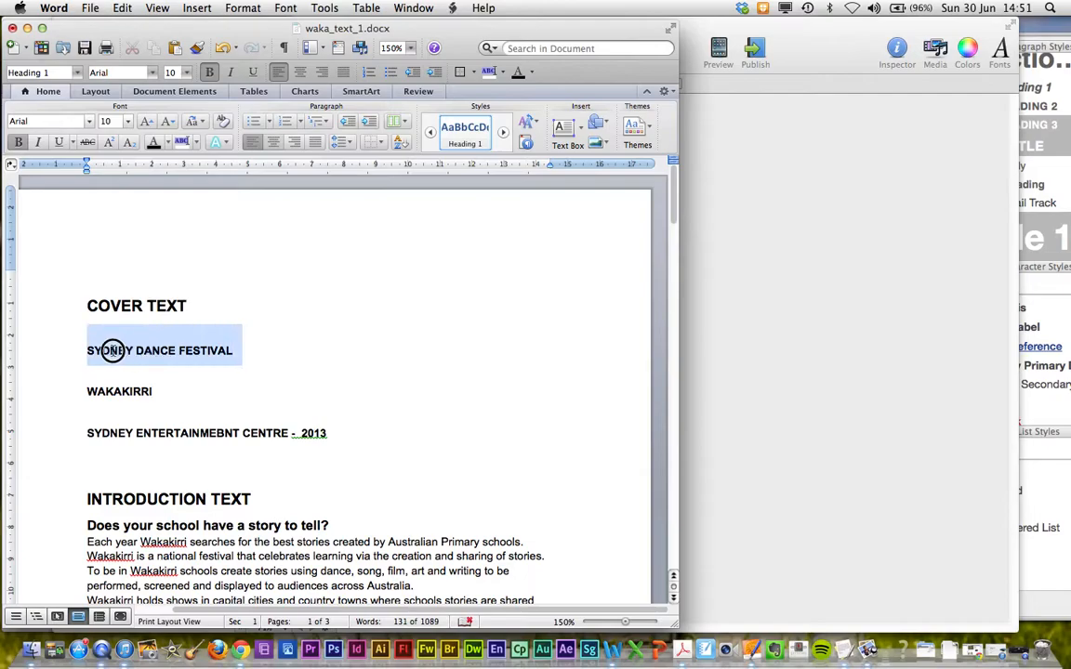
left_click_drag(331, 433, 132, 435)
key("super+c")
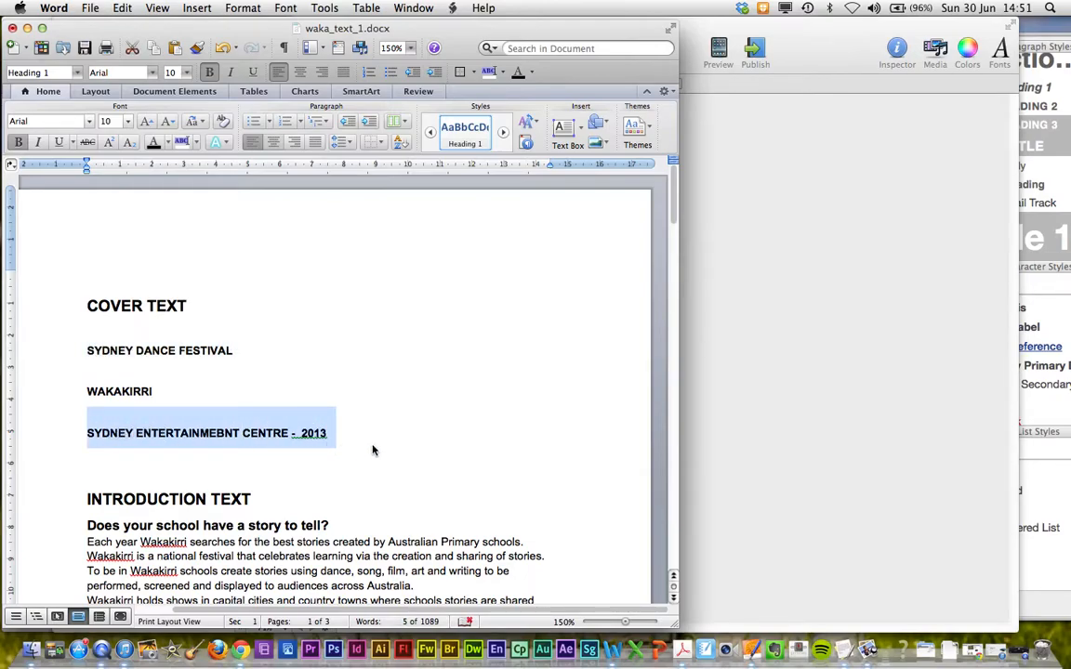
Switch back to iBooks Author and replace the cover's Book Title placeholder with "Wakakirri".
left_click(751, 649)
double_click(341, 174)
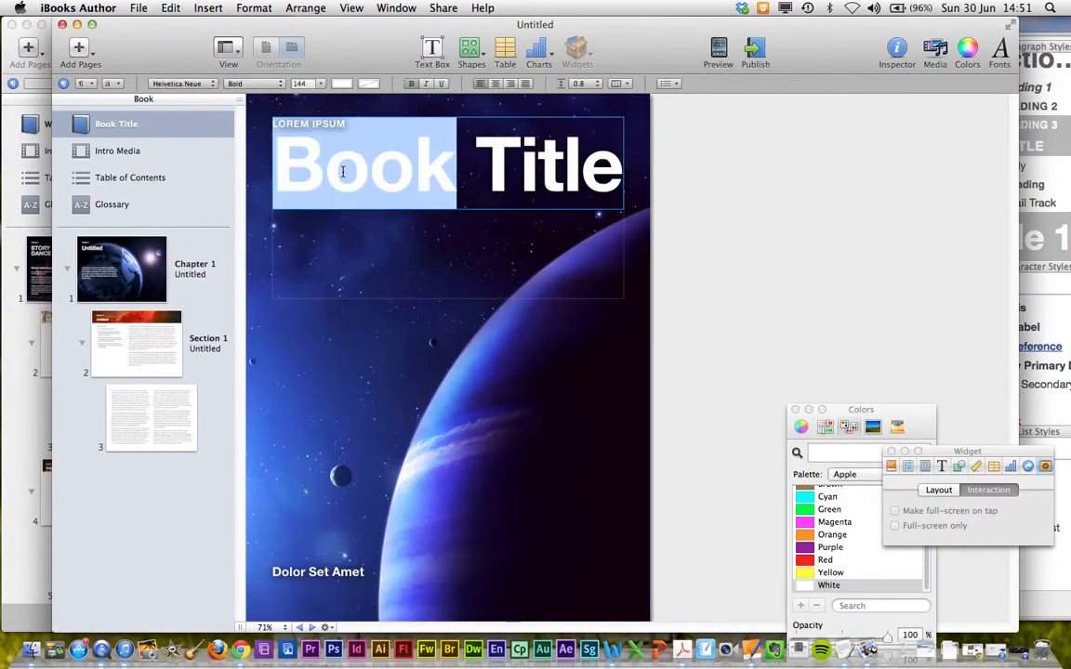
left_click(288, 177)
left_click_drag(287, 176, 630, 209)
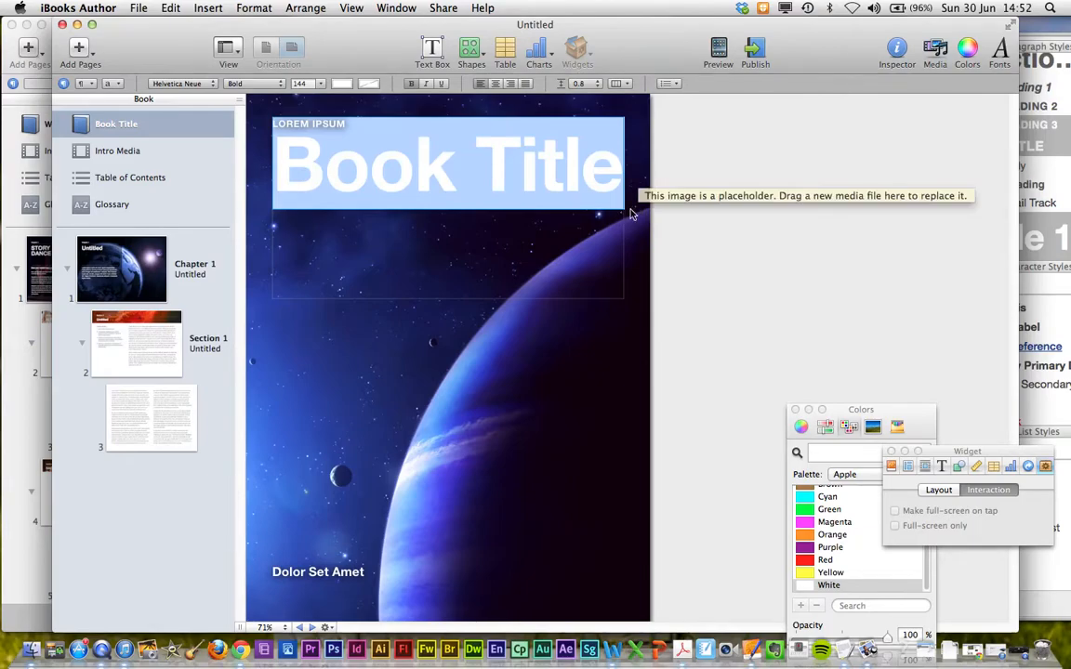
type("WAKAK")
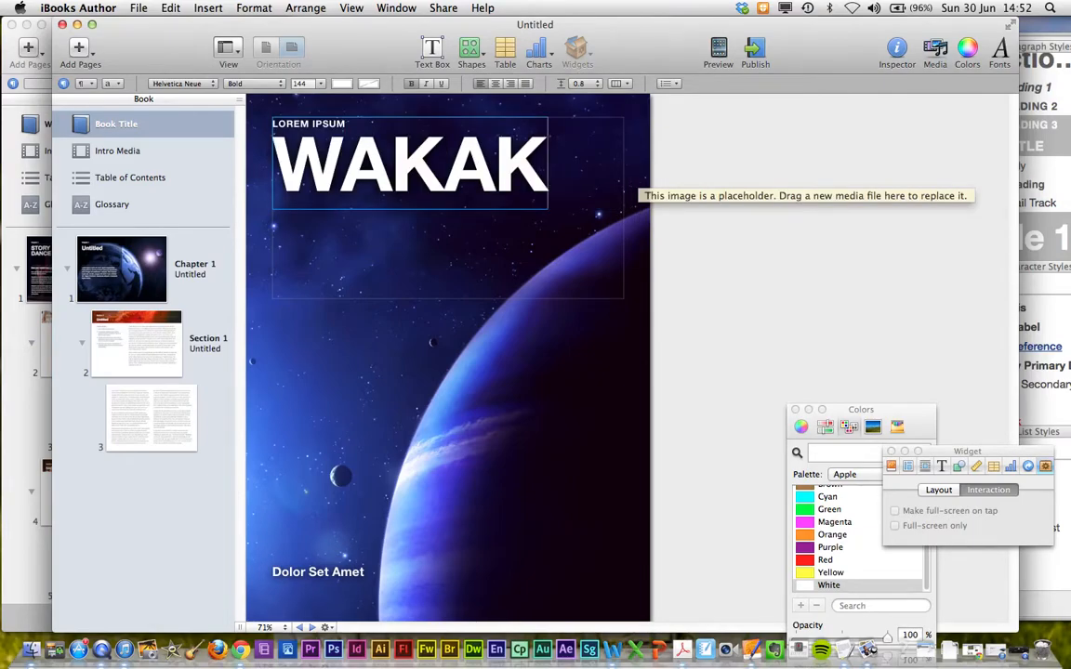
type("IRRI")
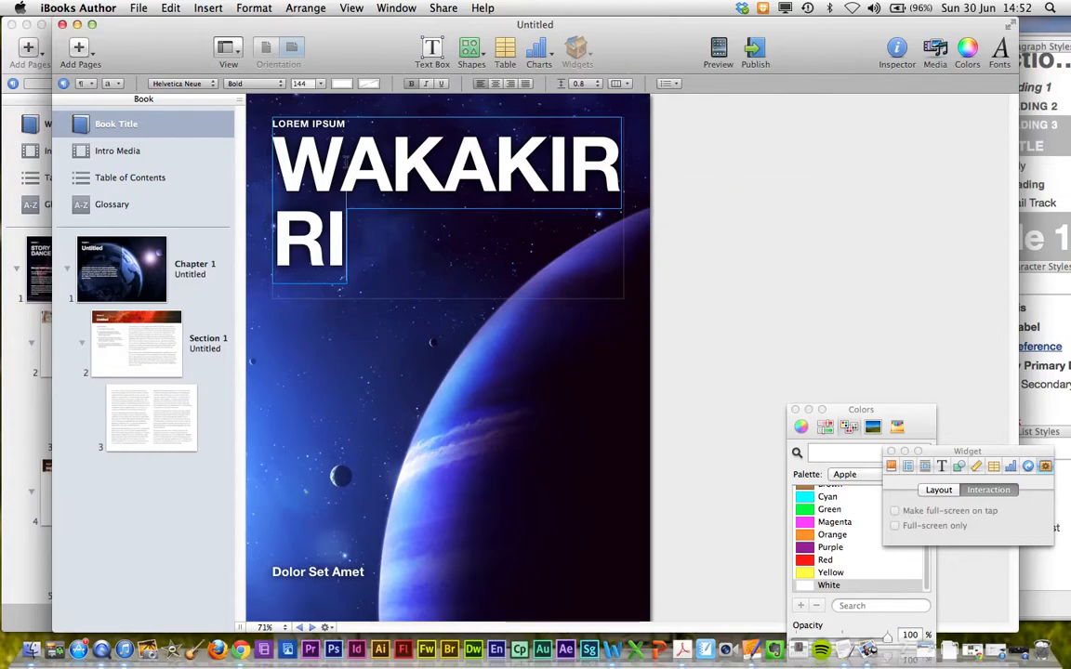
left_click_drag(340, 163, 415, 222)
type("a")
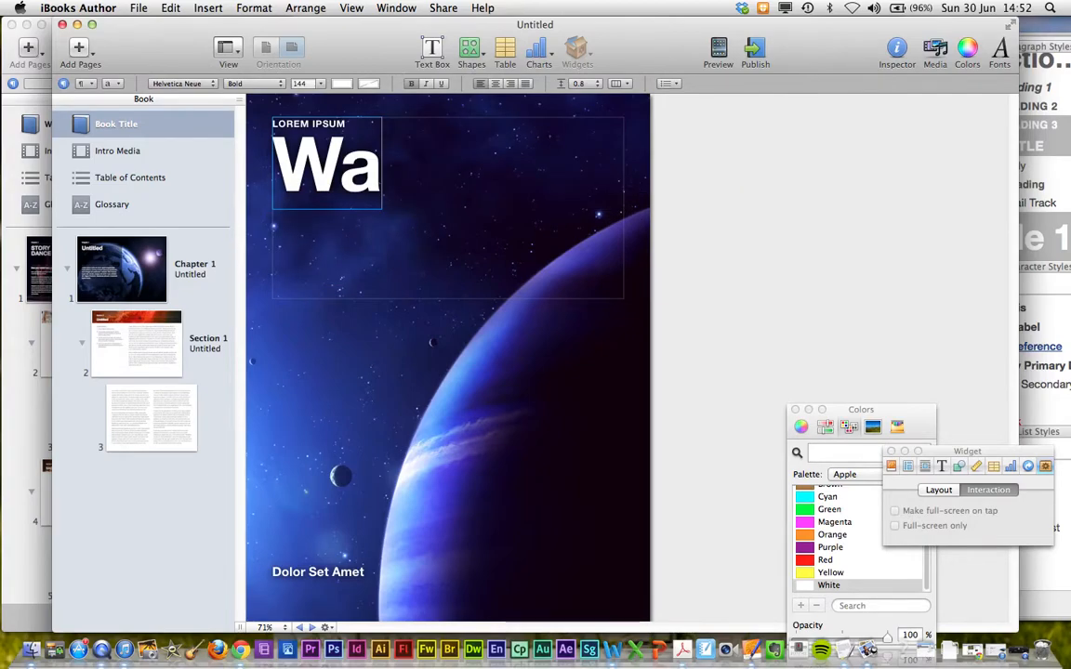
type("kaf")
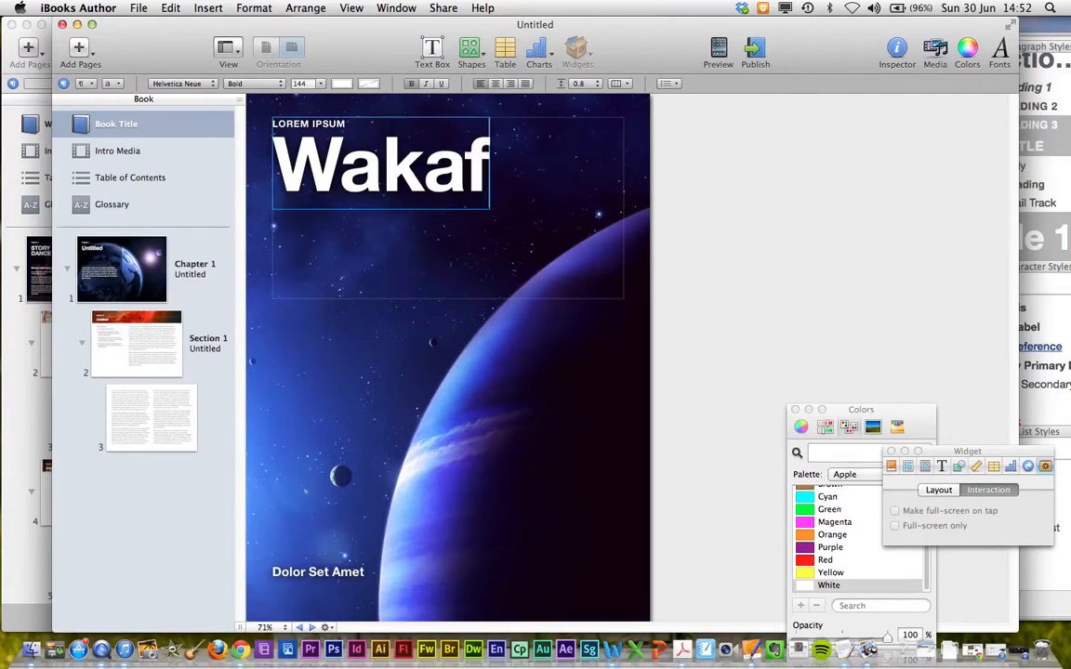
key("BackSpace")
type("kirri")
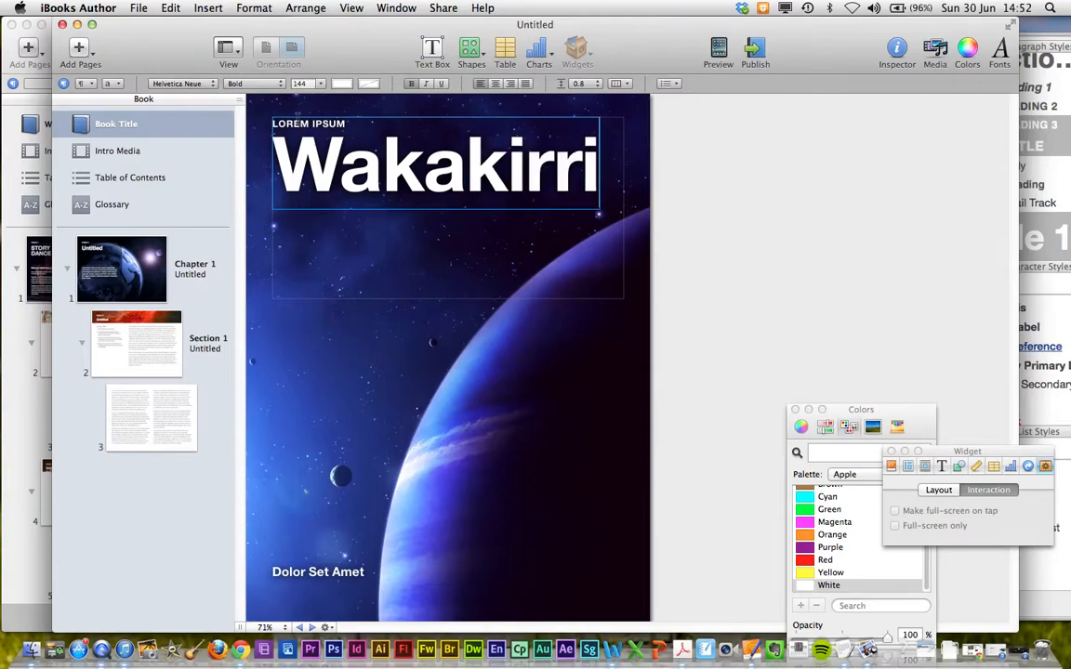
Replace the small Lorem Ipsum heading above the cover title with "SYDNEY DANCE FESTIVAL".
triple_click(297, 122)
type("SYDNEY D")
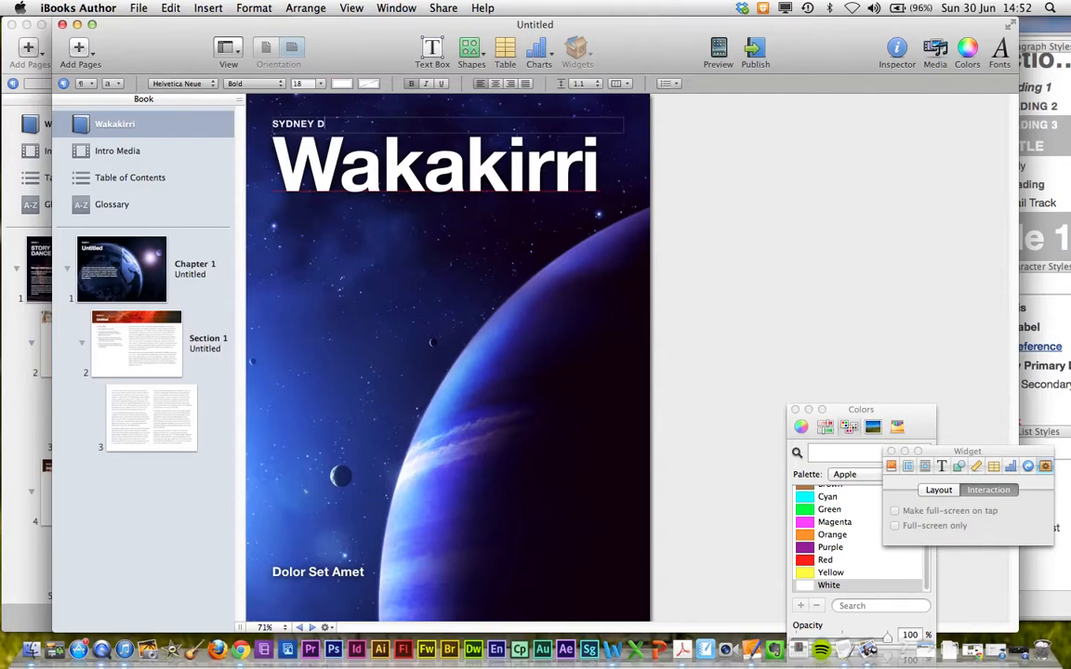
type("ANCE FESTIVAL")
Replace the cover's Dolor Set Amet placeholder with the copied "SYDNEY ENTERTAINMEBNT CENTRE - 2013" line, without any stray characters.
triple_click(312, 574)
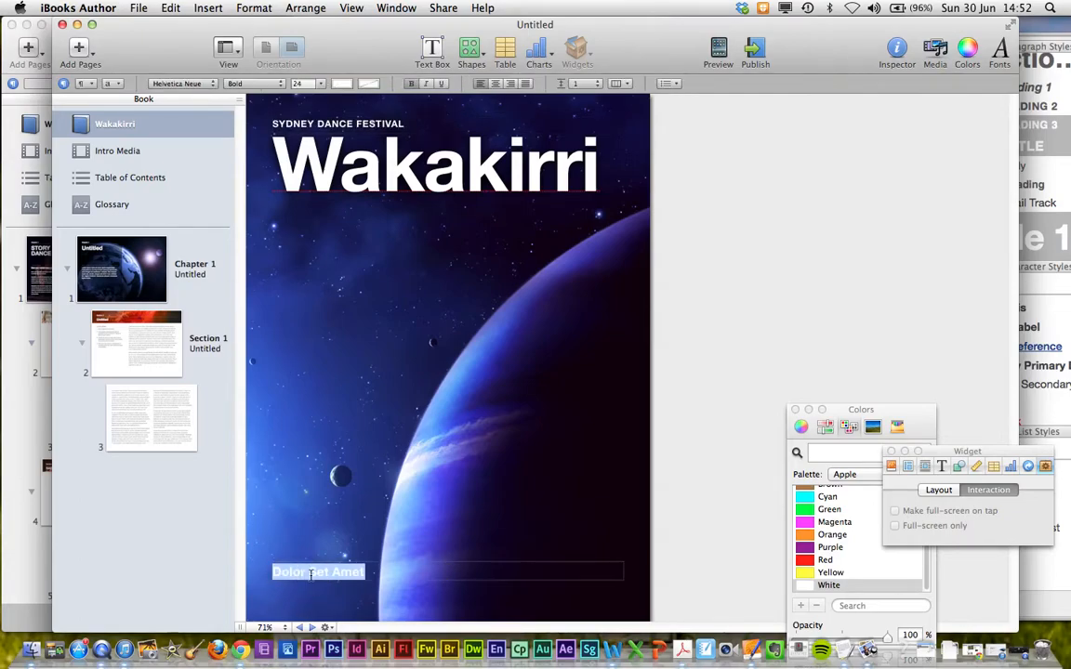
type("ente")
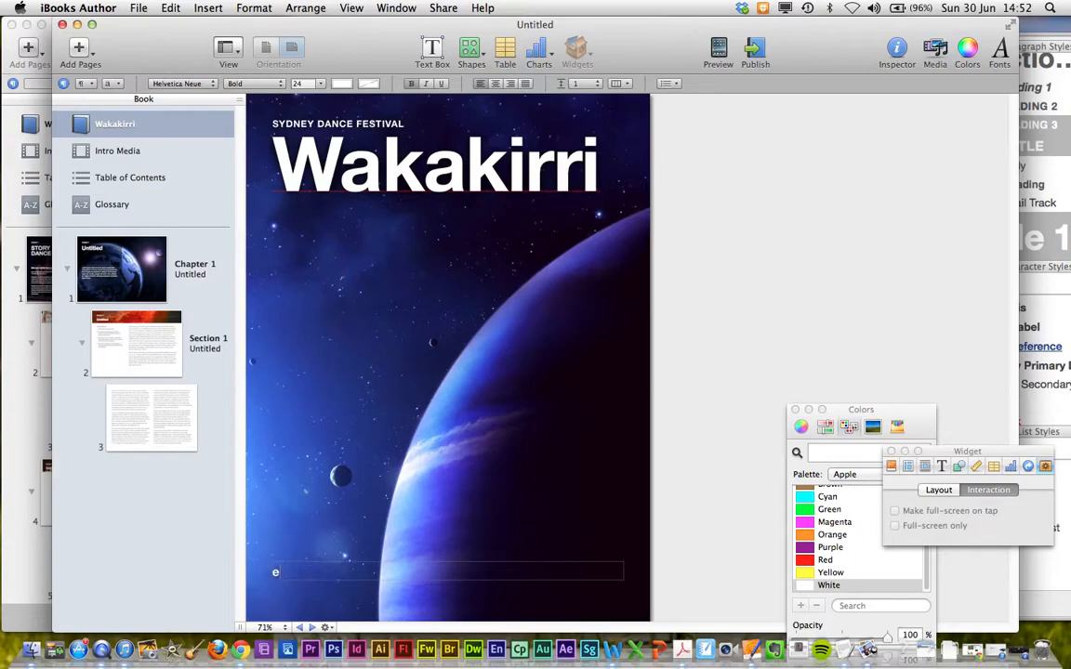
key("super+v")
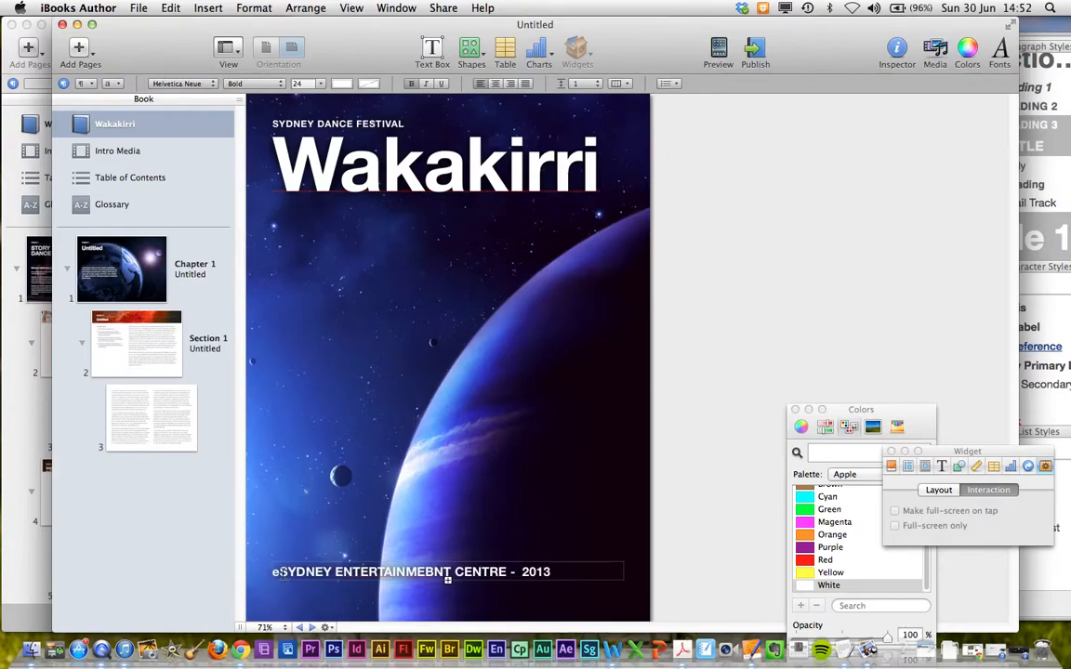
key("super+Left")
key("Delete")
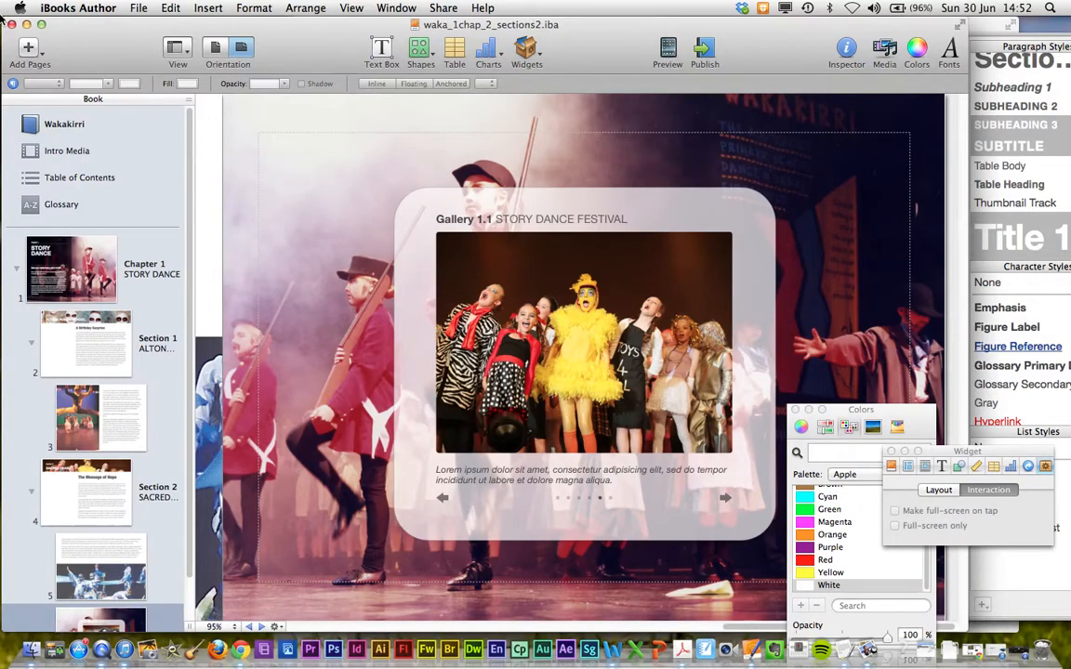
Put the finished sample book away, then switch to the Exercise 1 folder in Finder and replace the cover background with dance1.jpg.
left_click(26, 26)
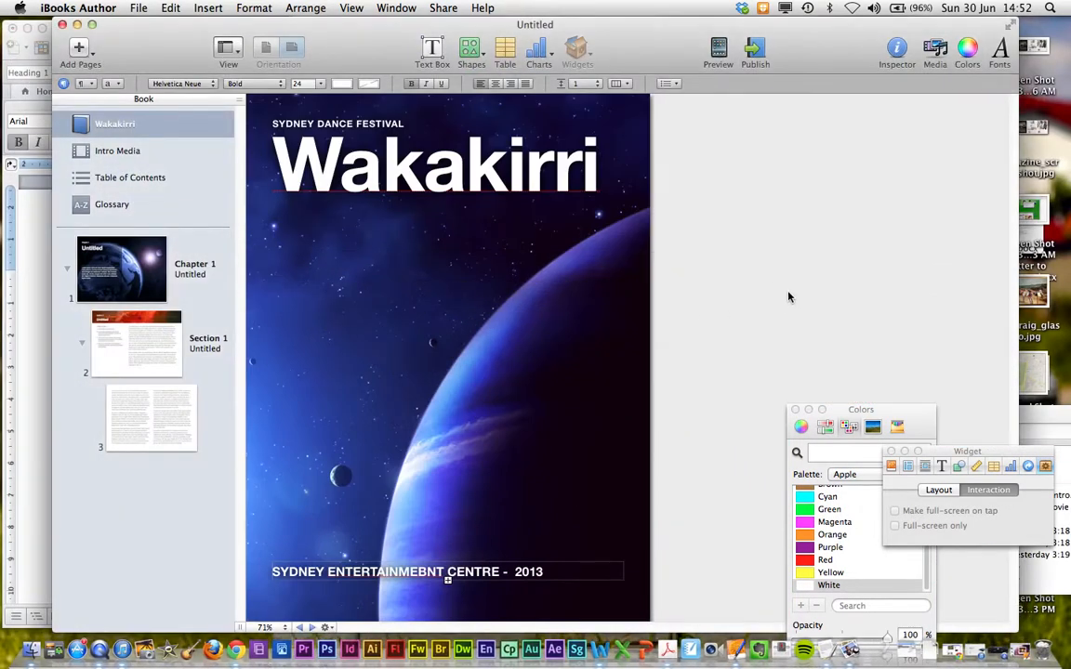
left_click(788, 296)
left_click(1051, 418)
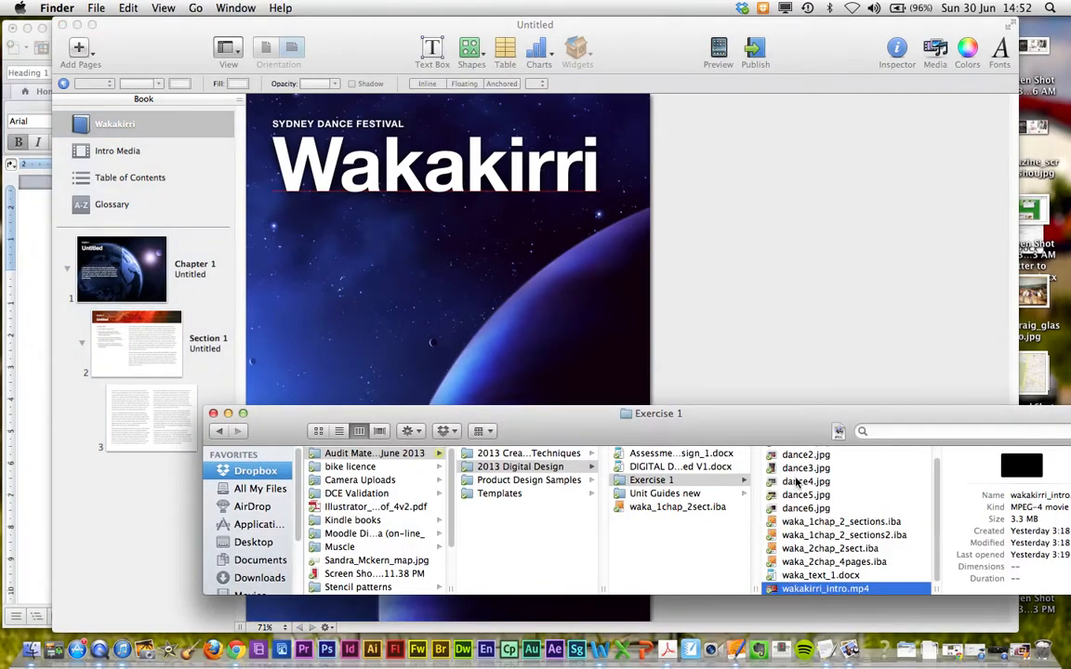
left_click(803, 482)
scroll(806, 481, "up", 1)
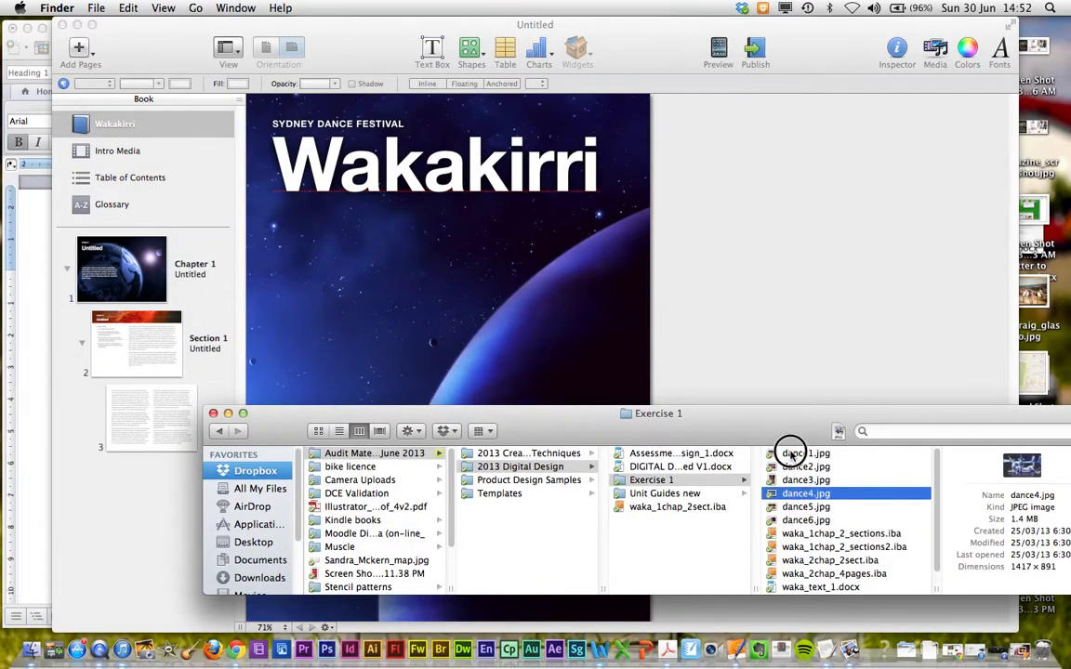
left_click(774, 454)
left_click(770, 455)
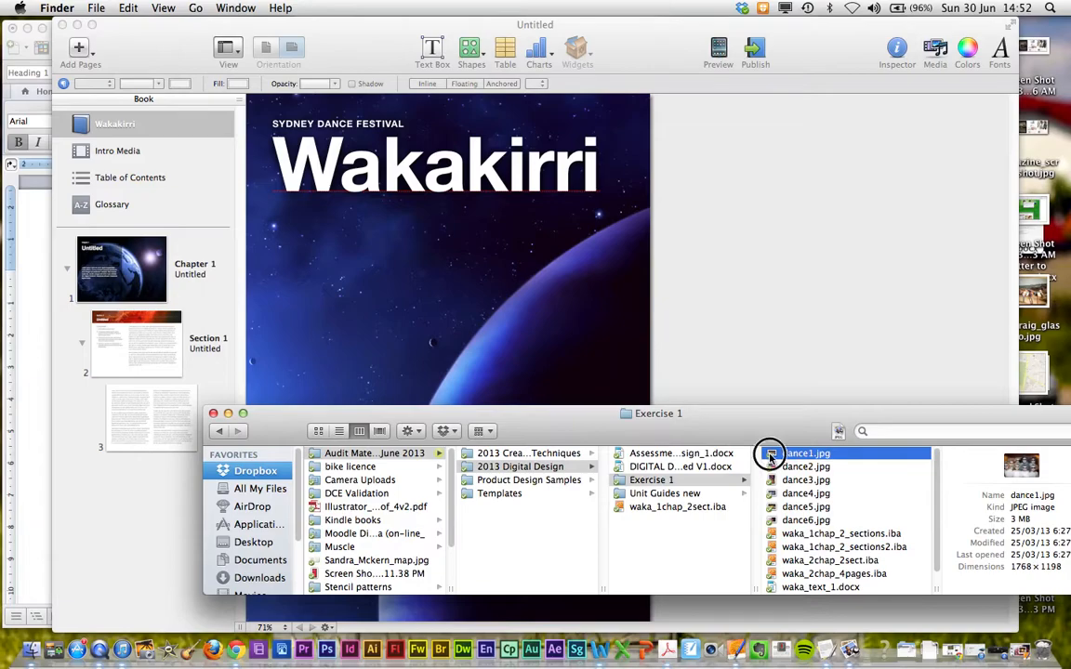
left_click_drag(770, 455, 428, 288)
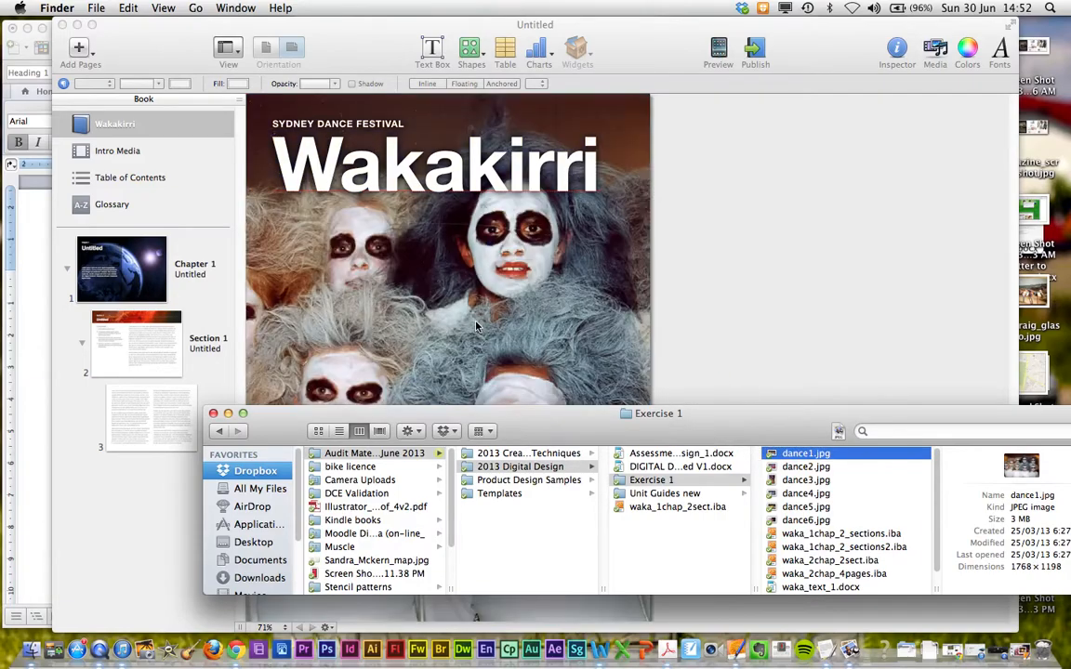
Back in iBooks Author, enlarge the cover photo slightly within its mask and reposition it so the four painted faces fill the cover.
left_click(711, 282)
left_click(587, 329)
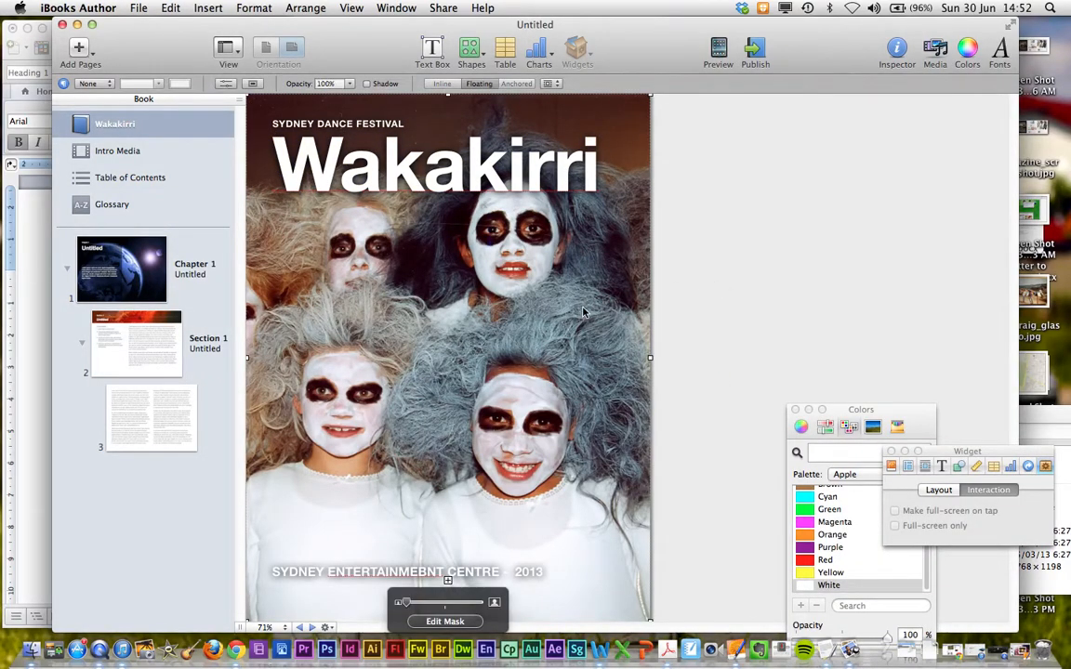
left_click_drag(416, 602, 420, 603)
mouse_move(469, 397)
left_mouse_down()
mouse_move(469, 409)
mouse_move(470, 398)
left_mouse_up()
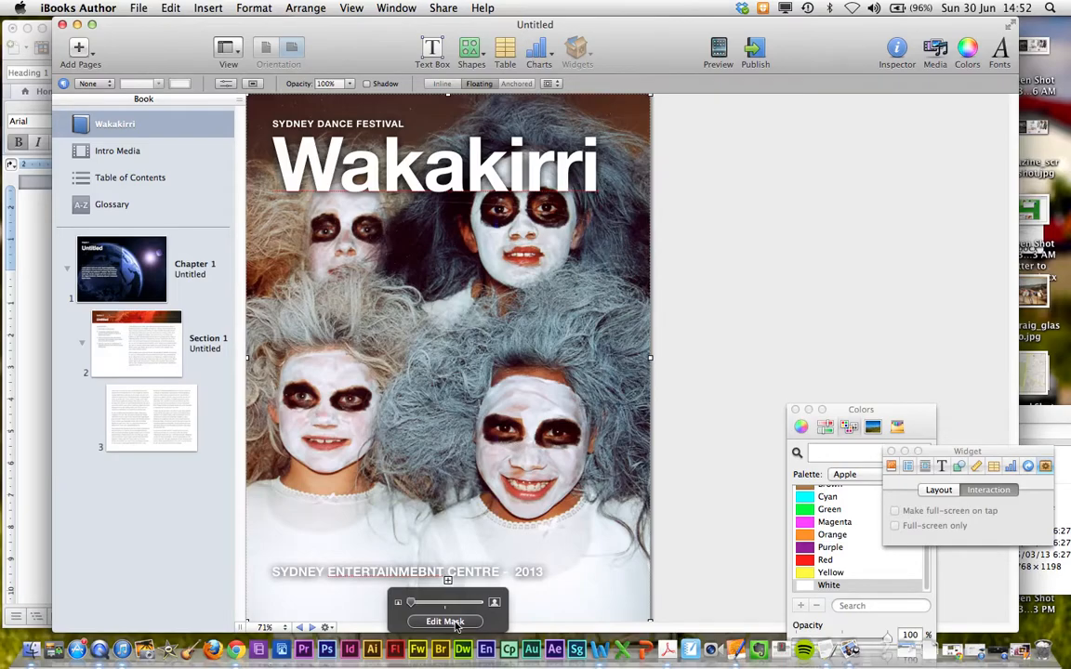
left_click_drag(486, 445, 479, 444)
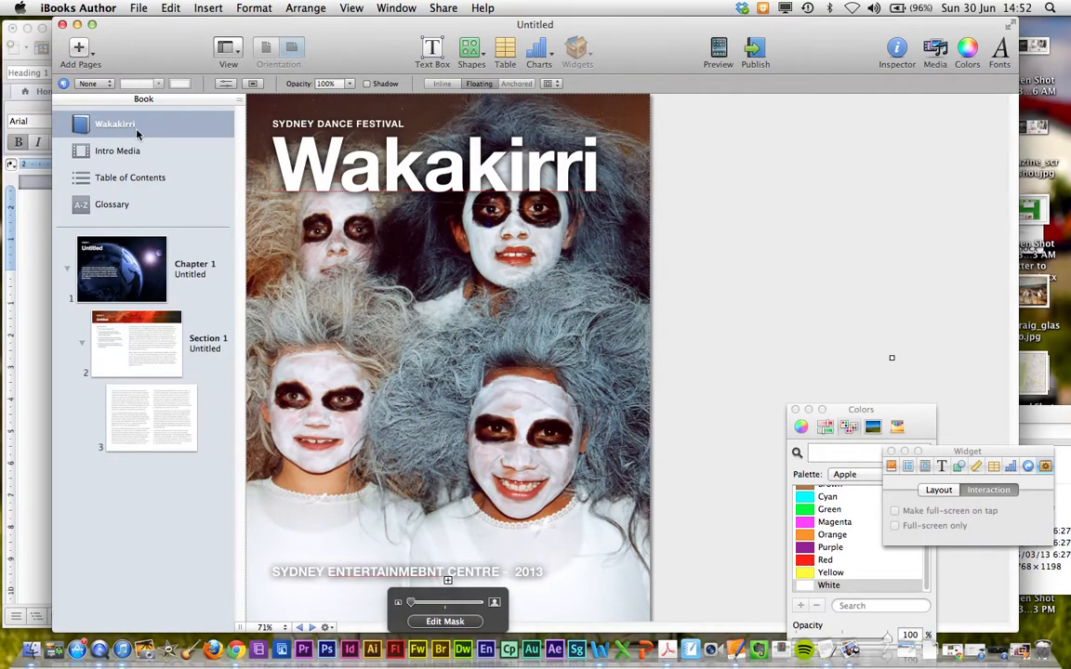
Place wakakirri_intro.mp4 from the Exercise 1 folder in Finder as the book's Intro Media movie.
left_click(127, 156)
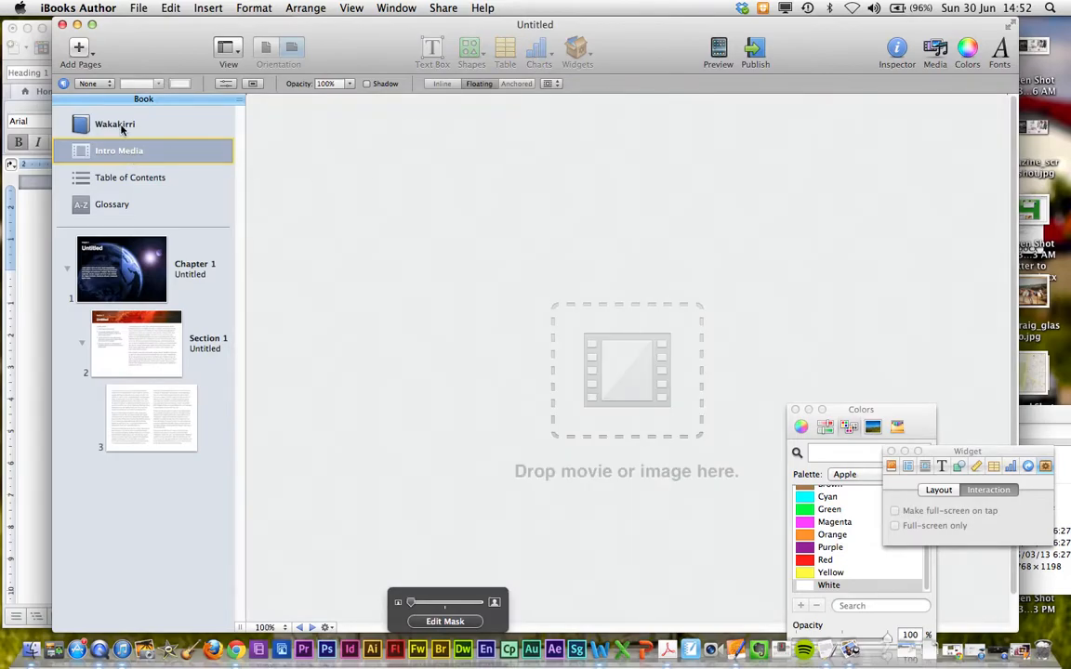
left_click(121, 128)
left_click(118, 154)
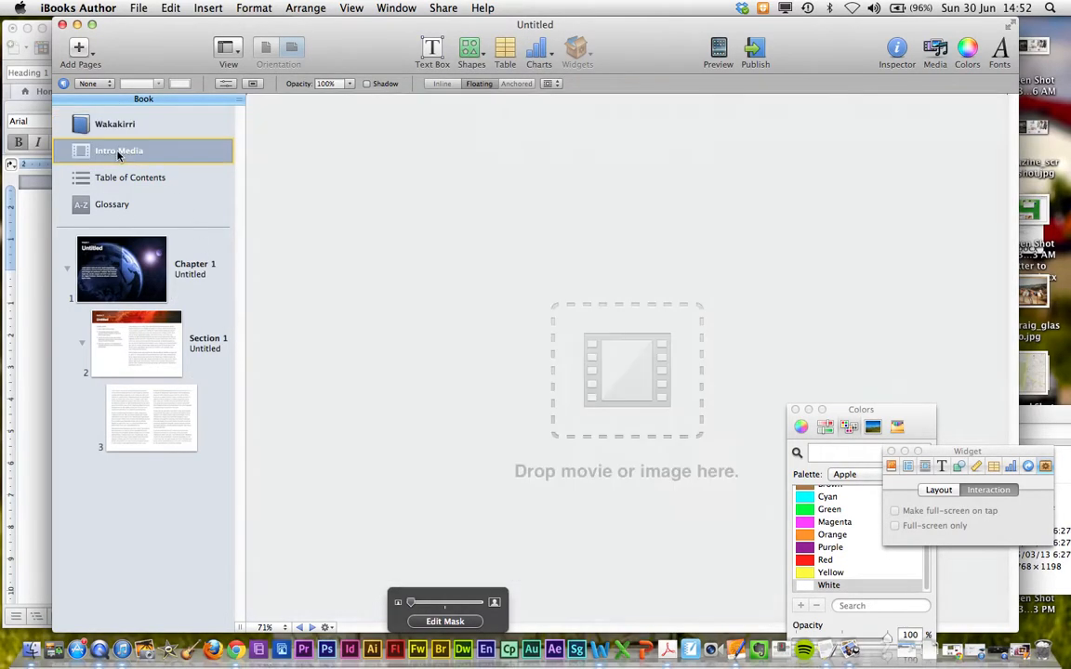
left_click(1060, 584)
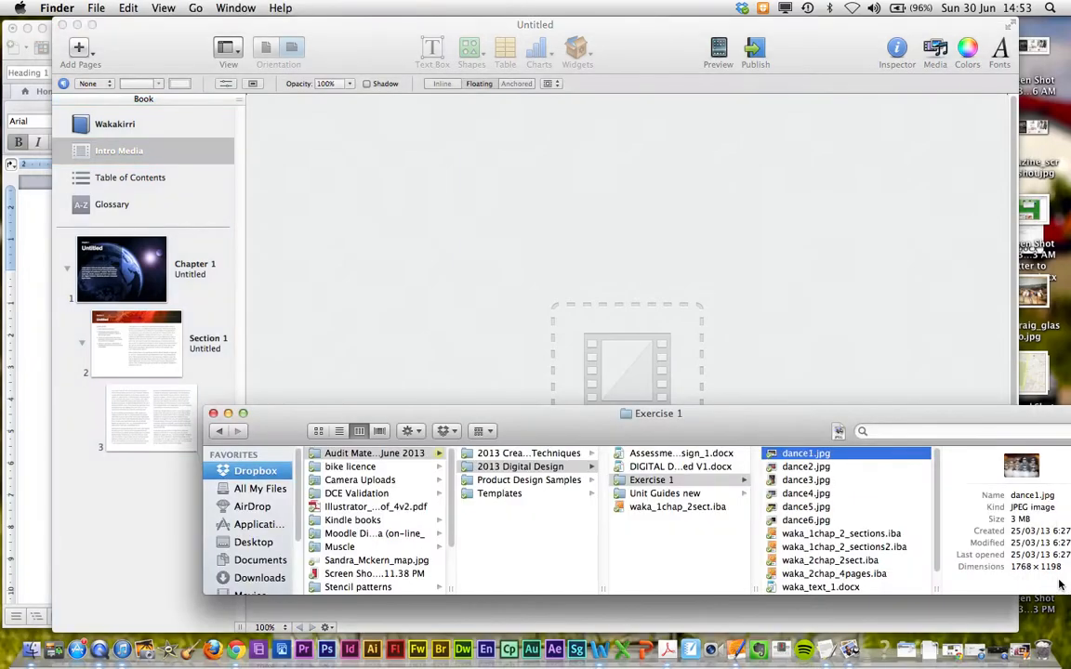
scroll(849, 510, "down", 1)
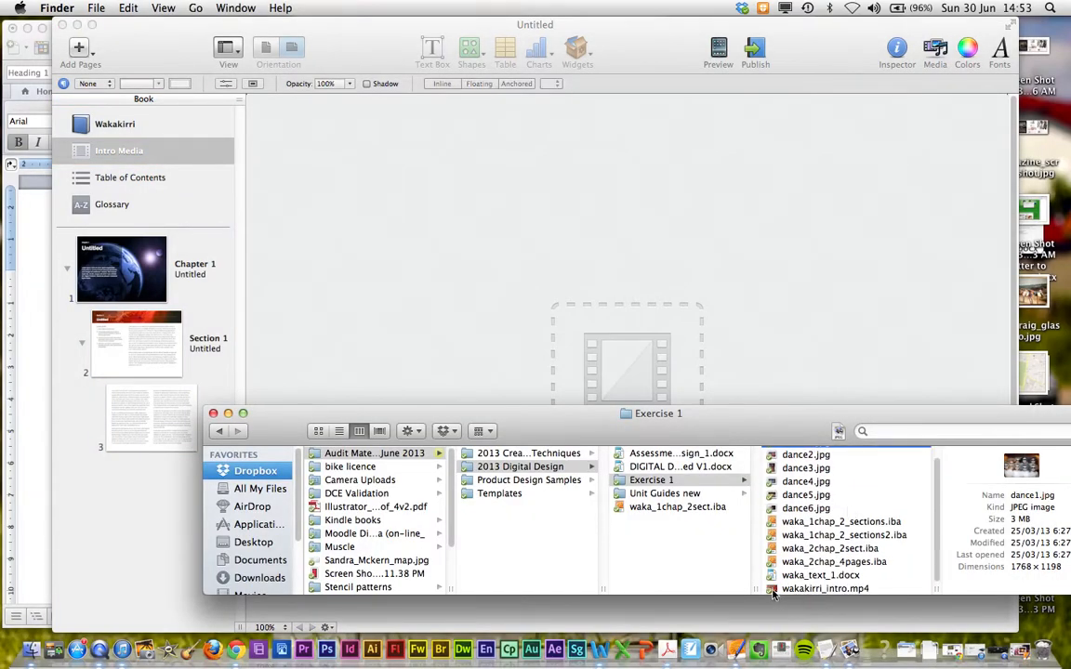
left_click_drag(773, 593, 632, 377)
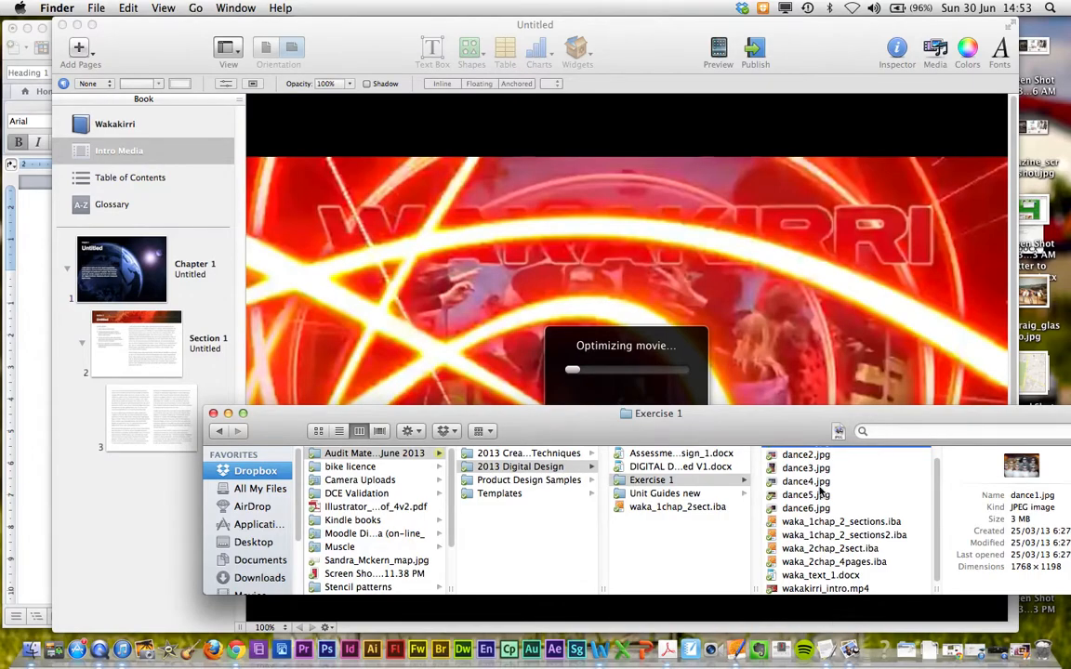
left_click(632, 372)
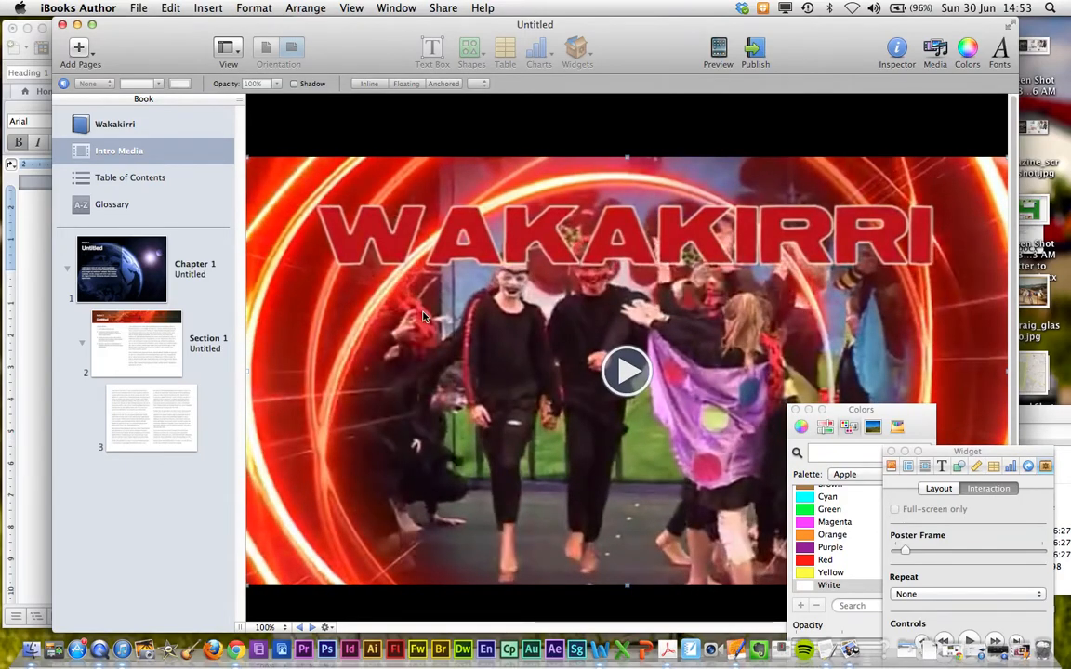
Open the Chapter 1 page, then switch to waka_text_1.docx in Word and copy the introduction text including its "Does your school have a story to tell?" heading.
left_click(137, 175)
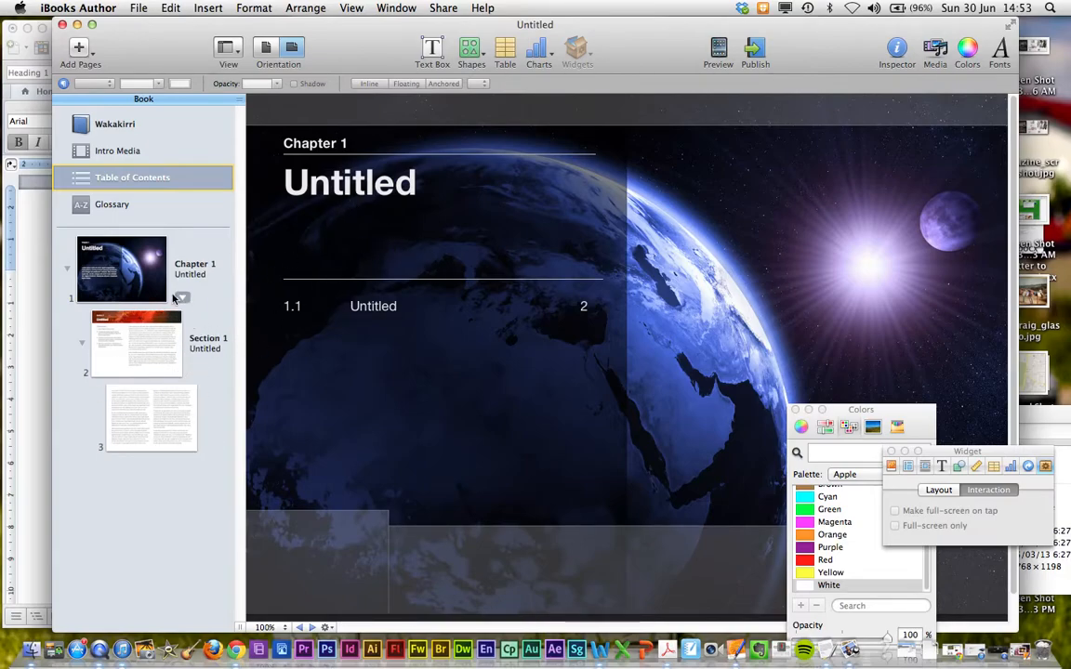
left_click(114, 263)
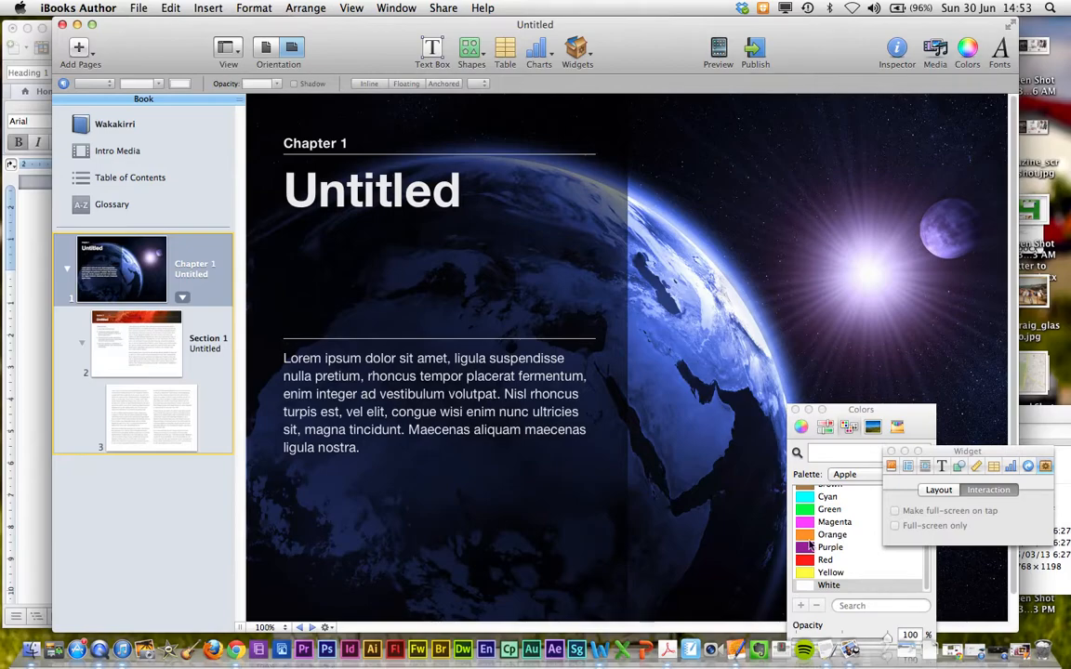
left_click(600, 649)
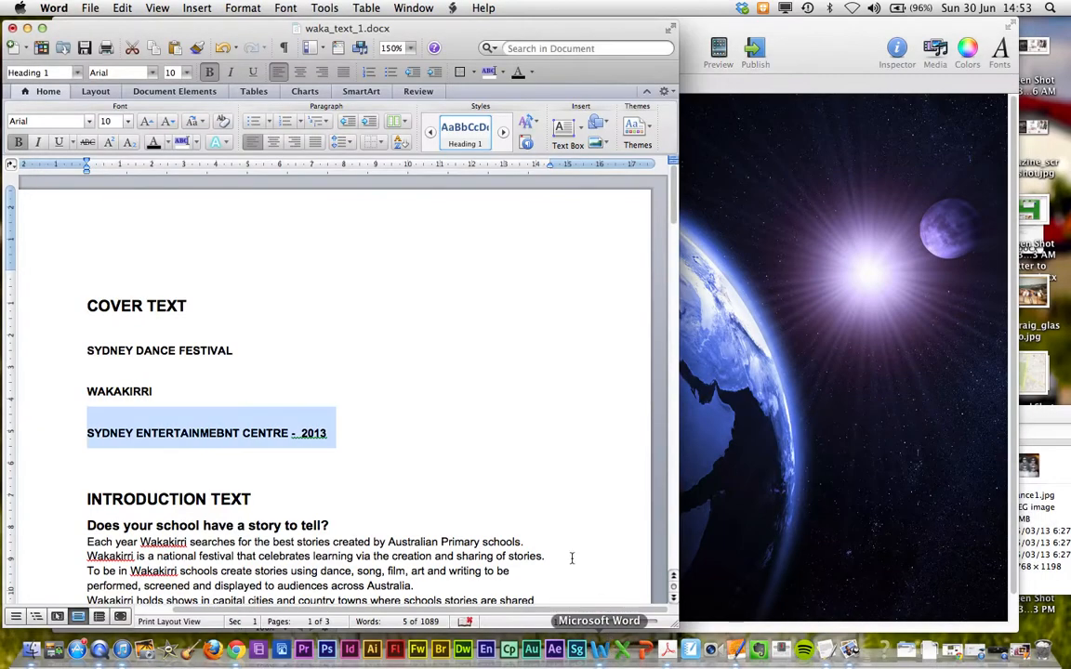
scroll(279, 390, "down", 4)
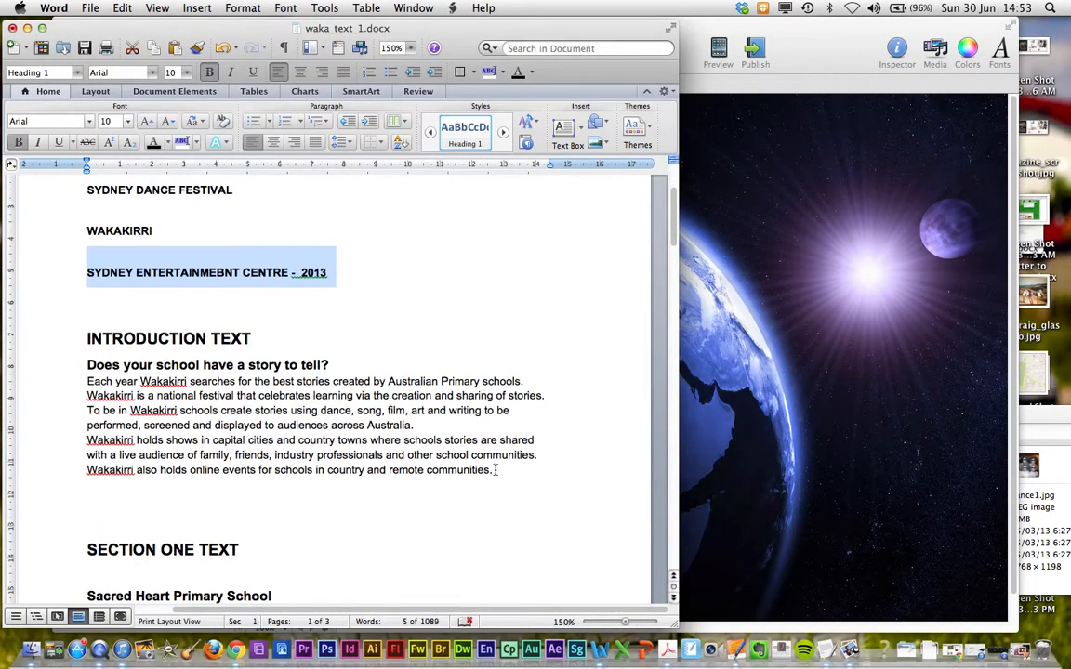
left_click_drag(495, 470, 88, 375)
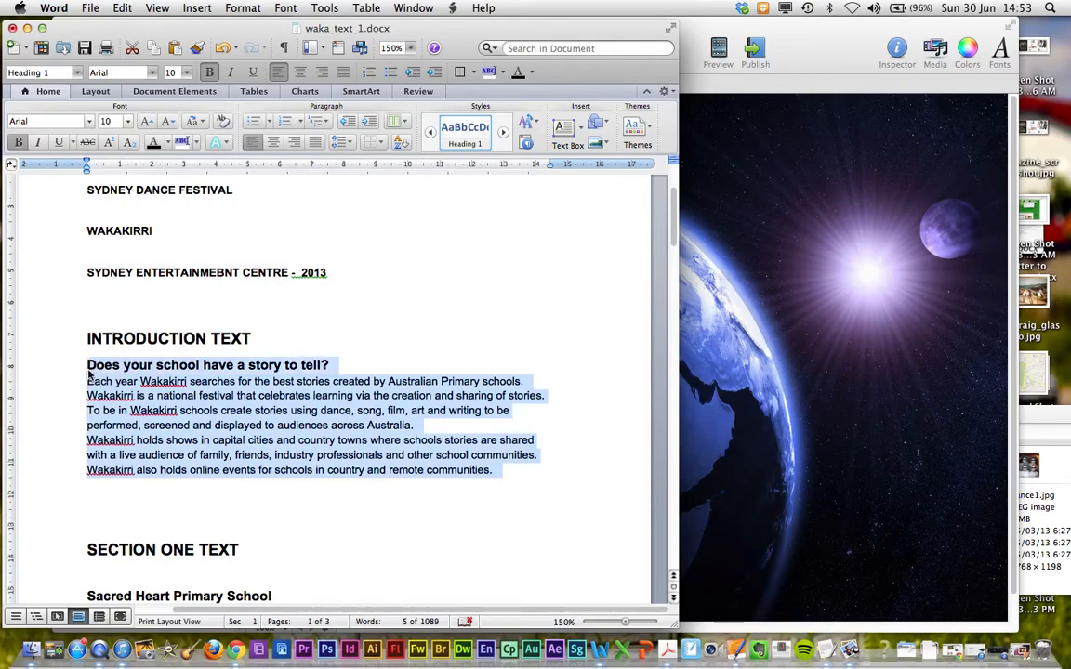
left_click(117, 9)
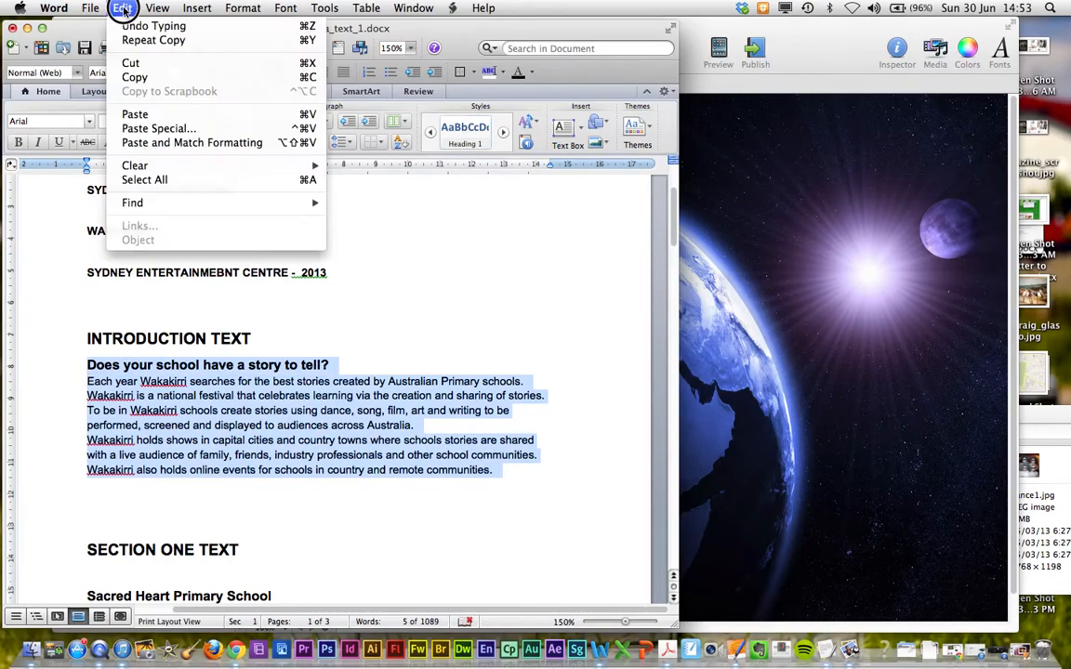
left_click(153, 79)
Switch back to iBooks Author and replace the Chapter 1 Lorem ipsum placeholder with the copied introduction text.
left_click(825, 275)
left_click(425, 414)
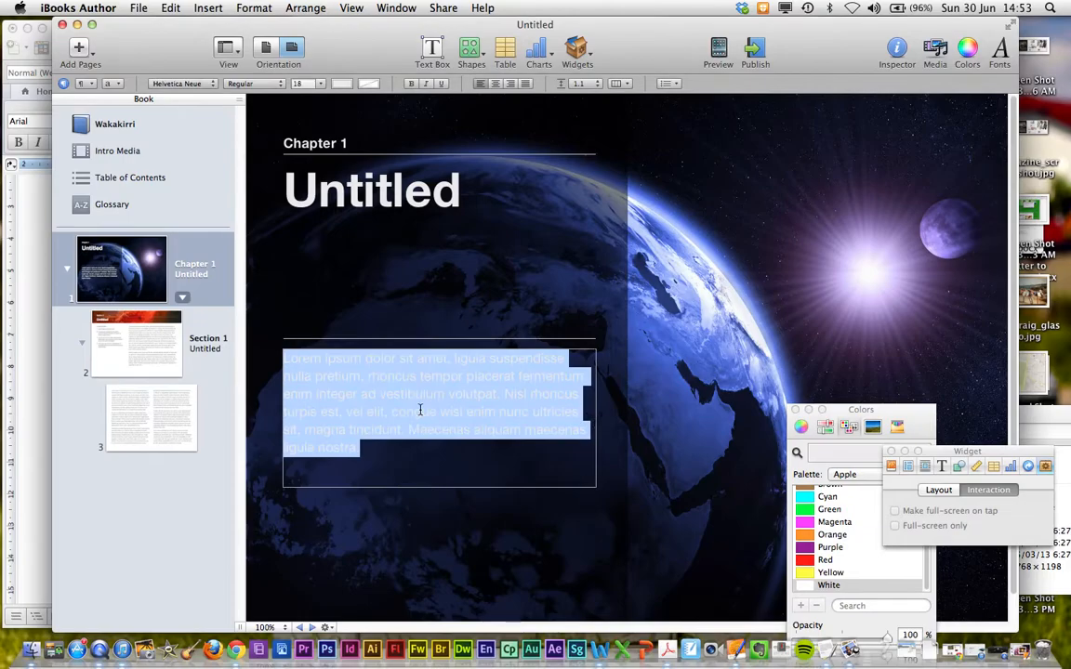
key("super+v")
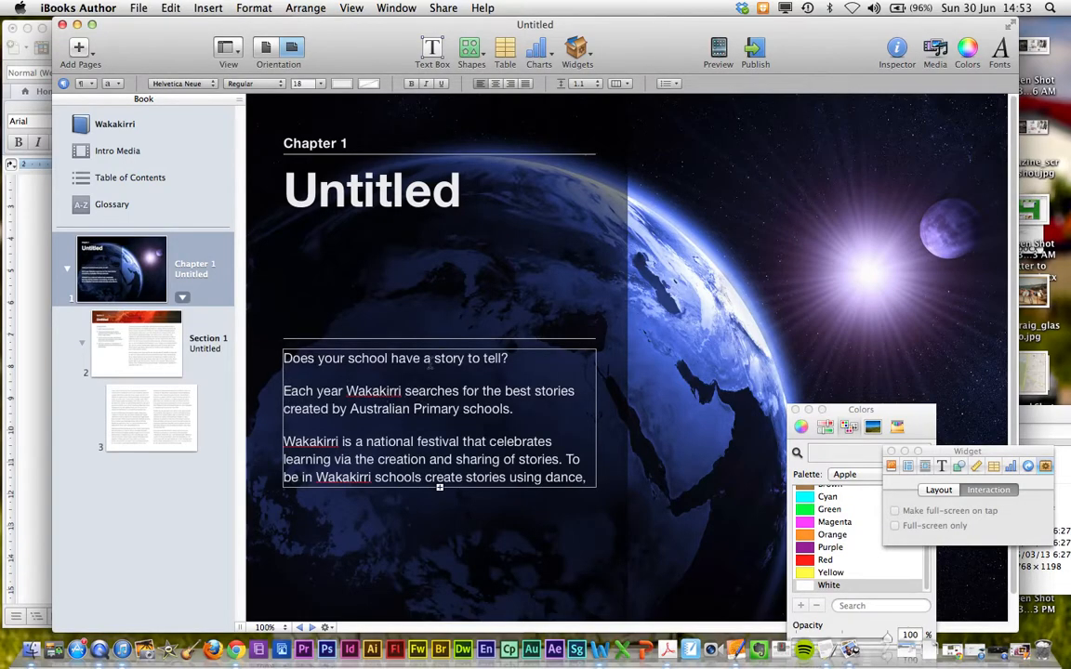
Replace the Untitled chapter title on the Chapter 1 page with "DANCE 2013".
left_click(421, 194)
left_click(428, 208)
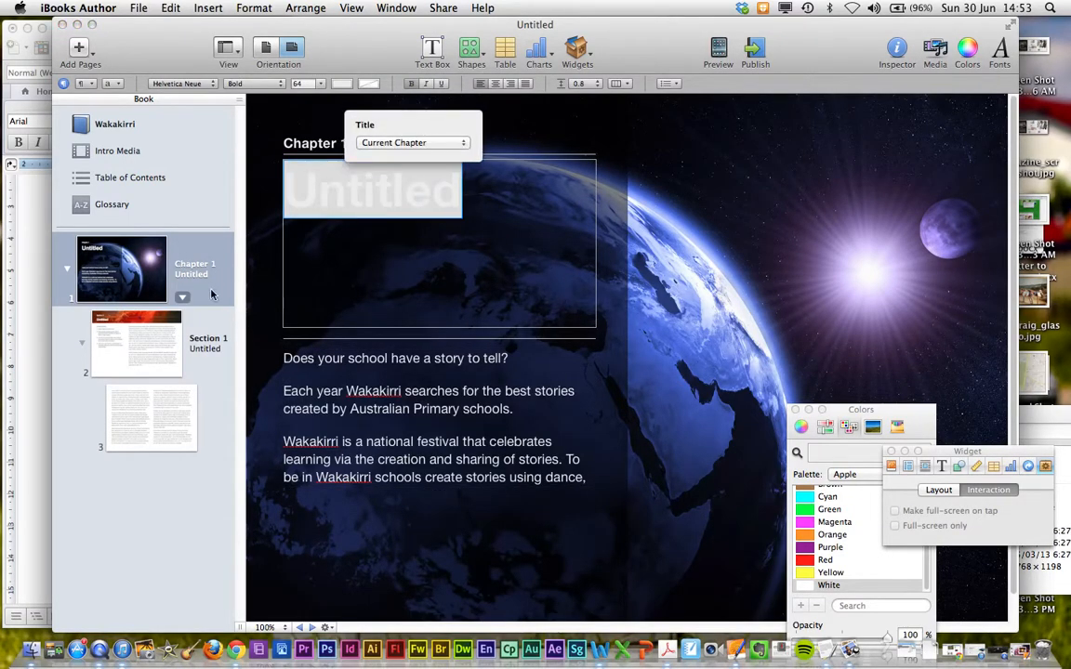
left_click(22, 267)
scroll(270, 349, "down", 2)
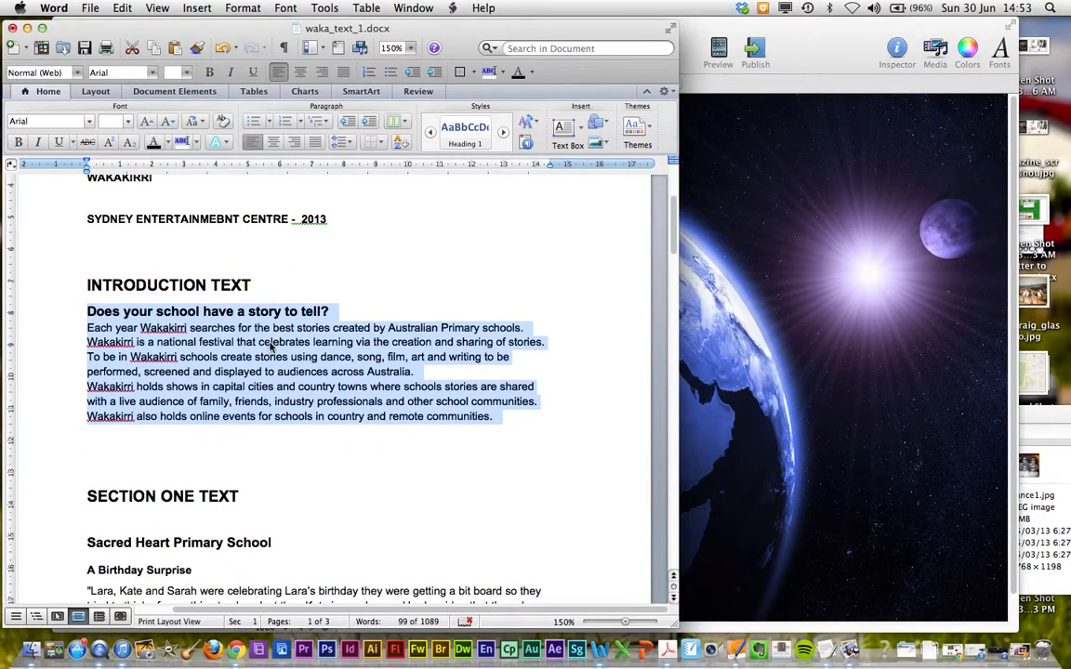
left_click(748, 299)
left_click(425, 209)
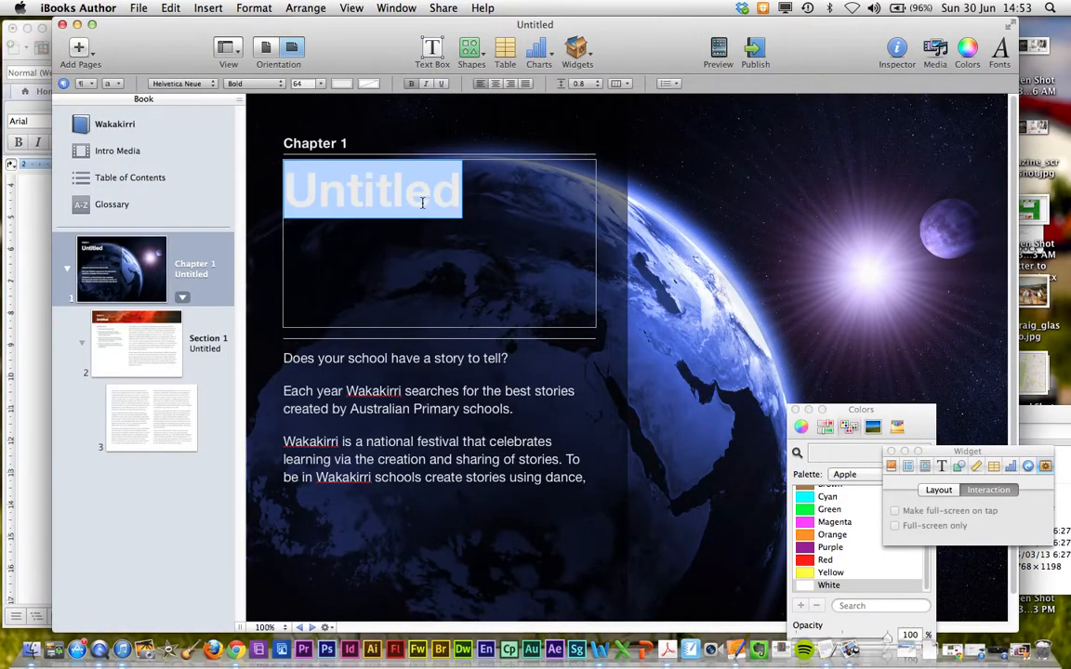
type("W")
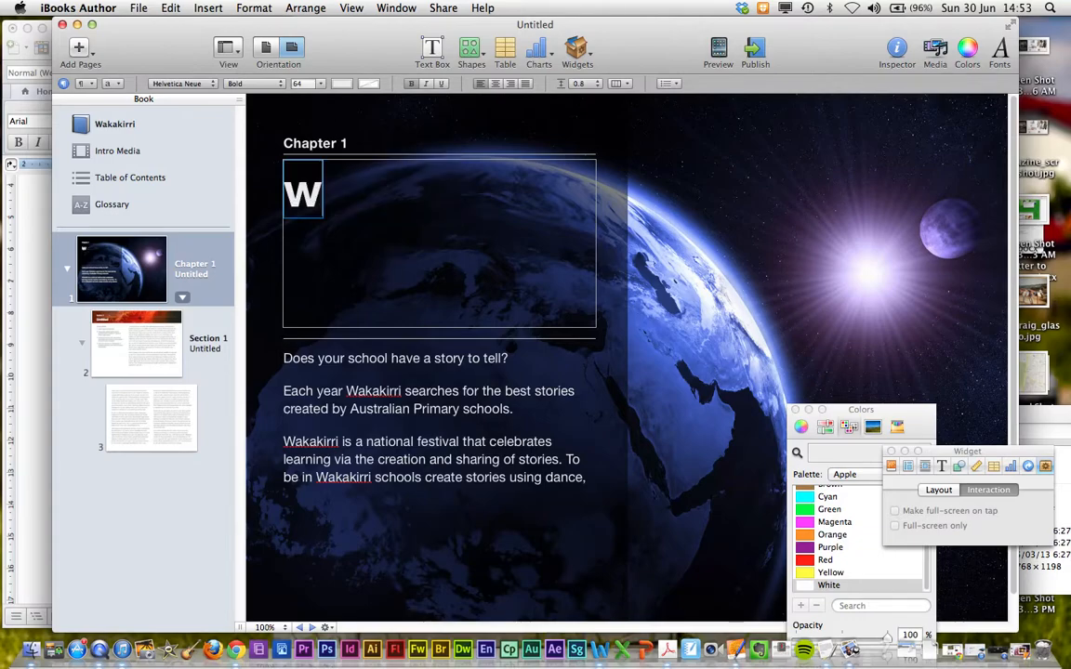
key("BackSpace")
type("DA")
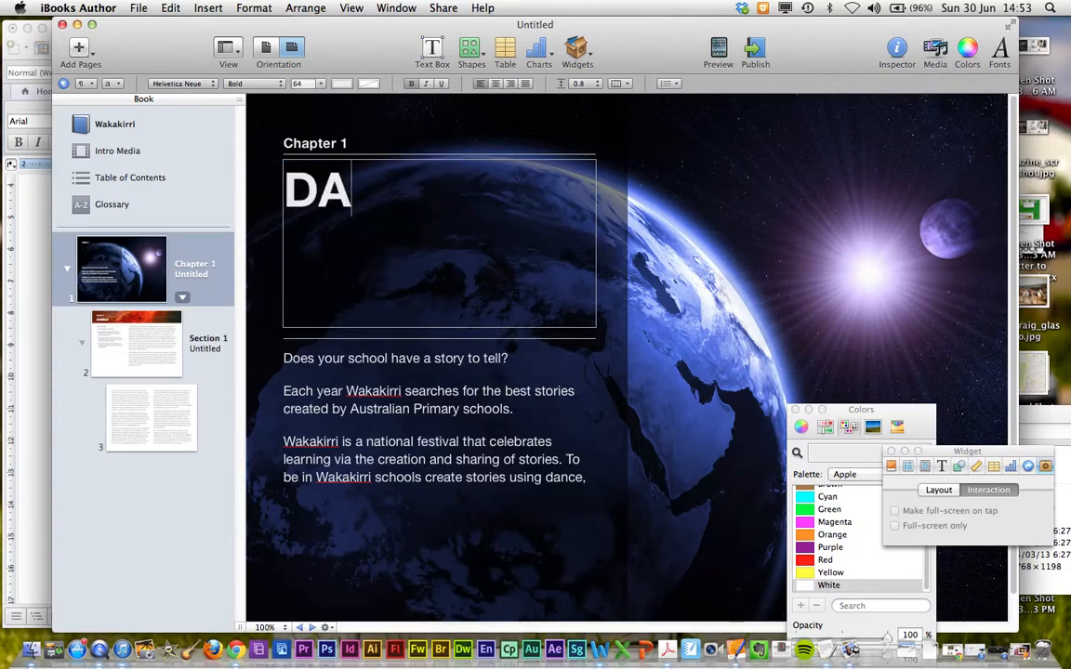
type("NCE 2013")
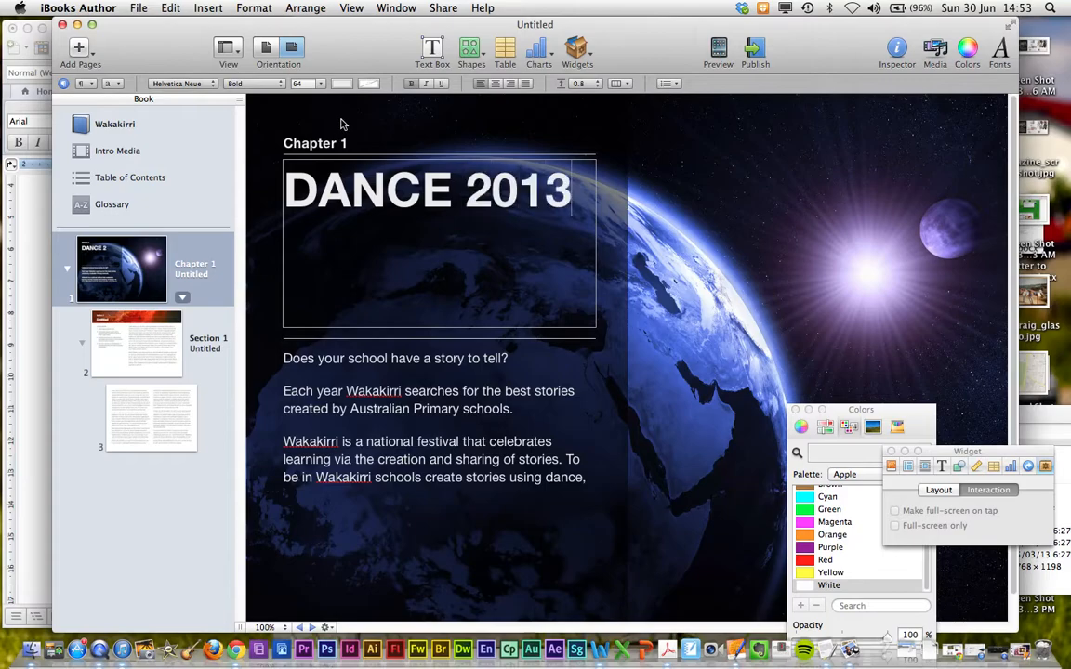
Set the "Does your school have a story to tell?" line to the Condensed Black typeface of Helvetica Neue.
left_click(371, 361)
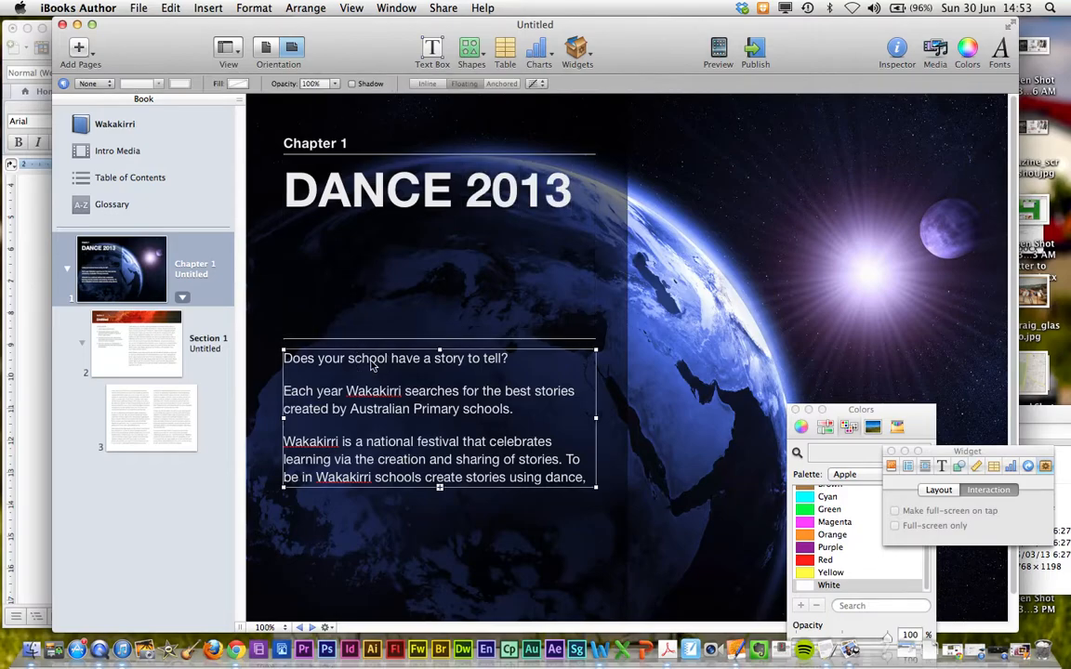
triple_click(371, 361)
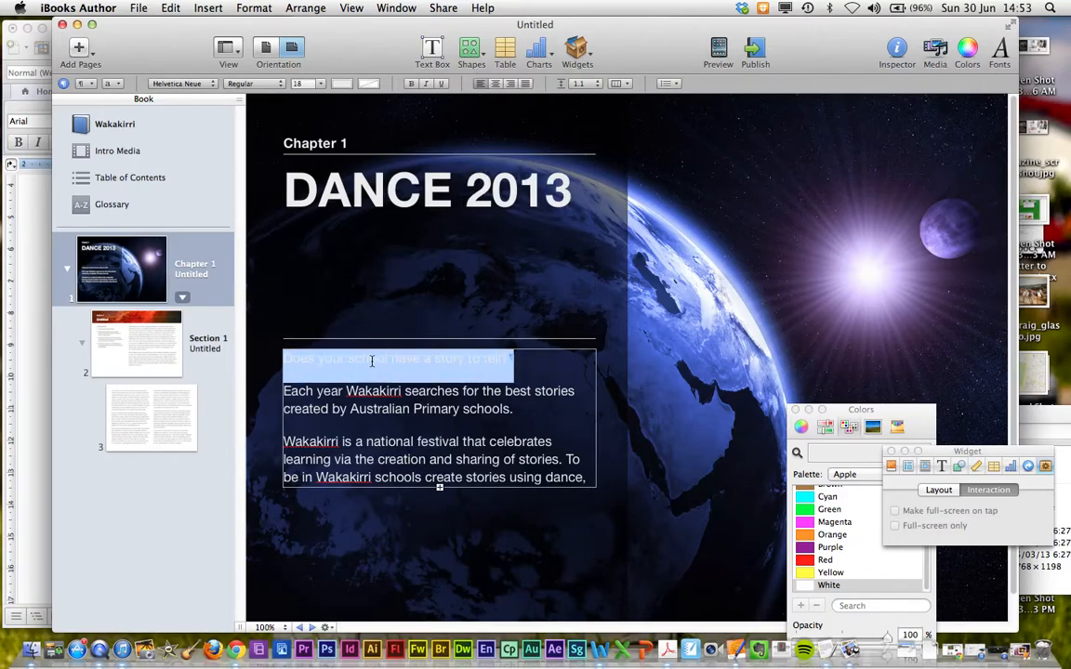
left_click(211, 85)
left_click(210, 85)
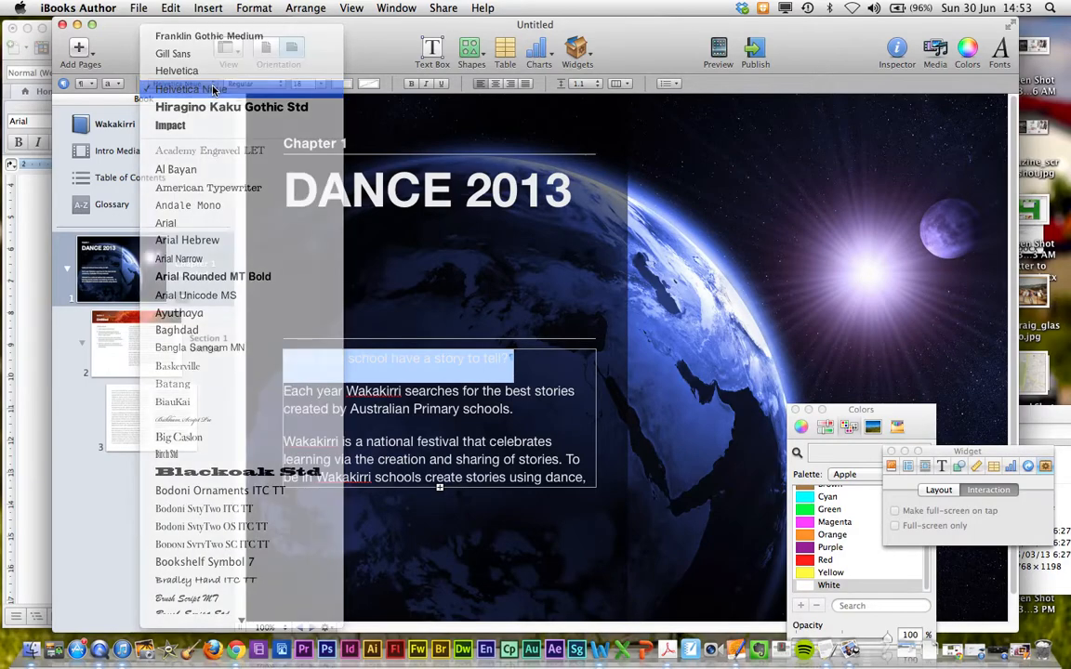
left_click(250, 84)
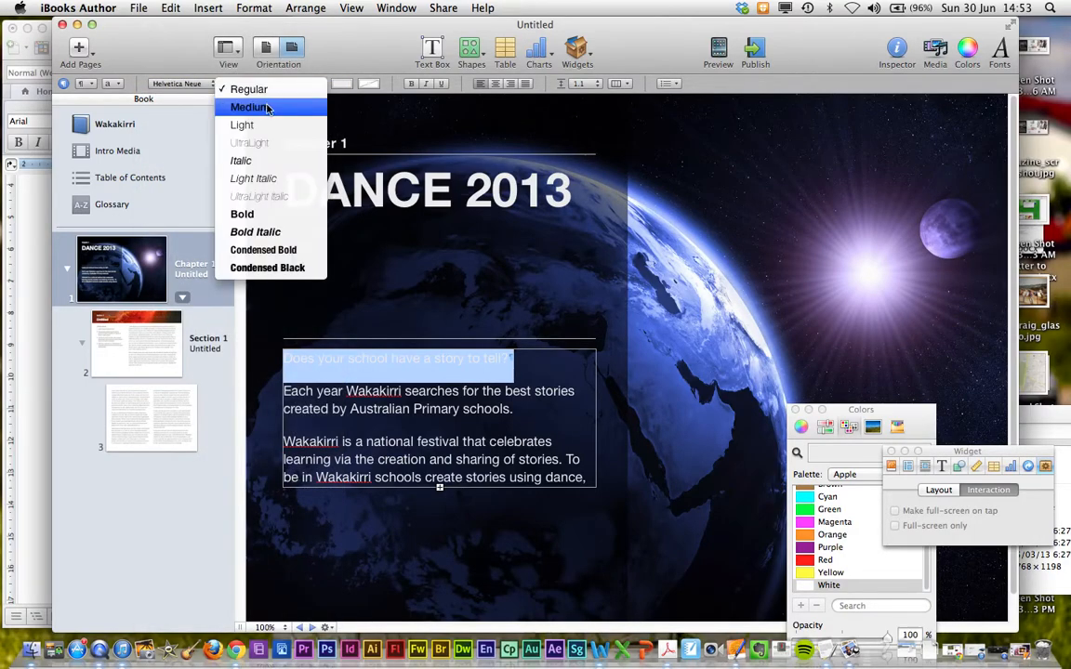
left_click(294, 266)
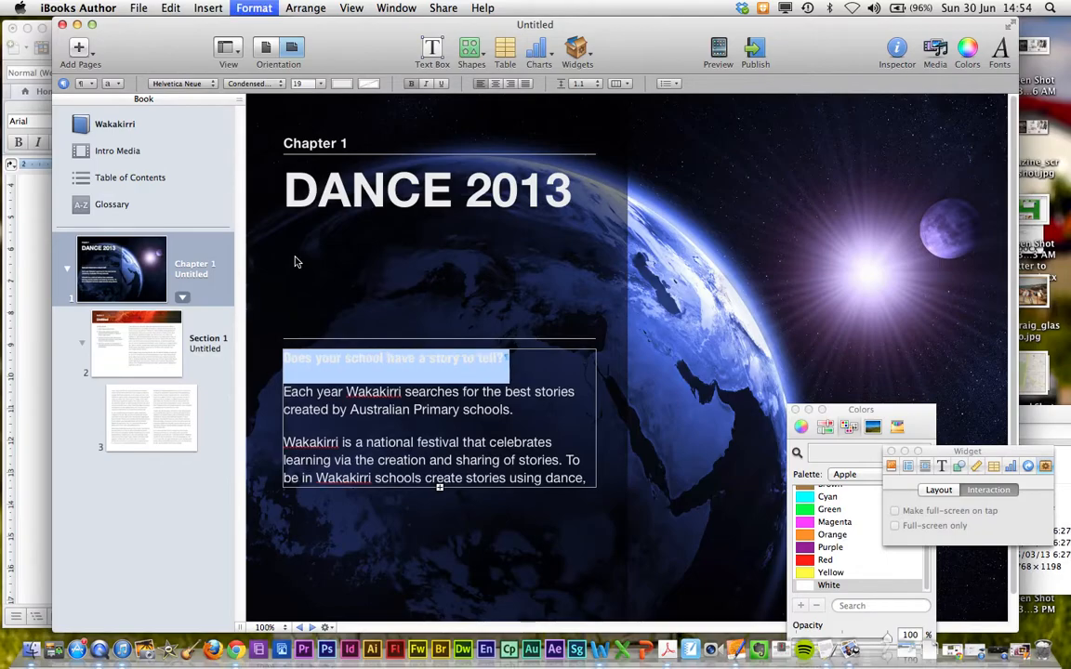
Enlarge the "Does your school have a story to tell?" line to 26 pt and extend the introduction text box down towards the page bottom.
key("super+plus")
key("super+plus")
key("super+plus")
key("super+plus")
key("super+plus")
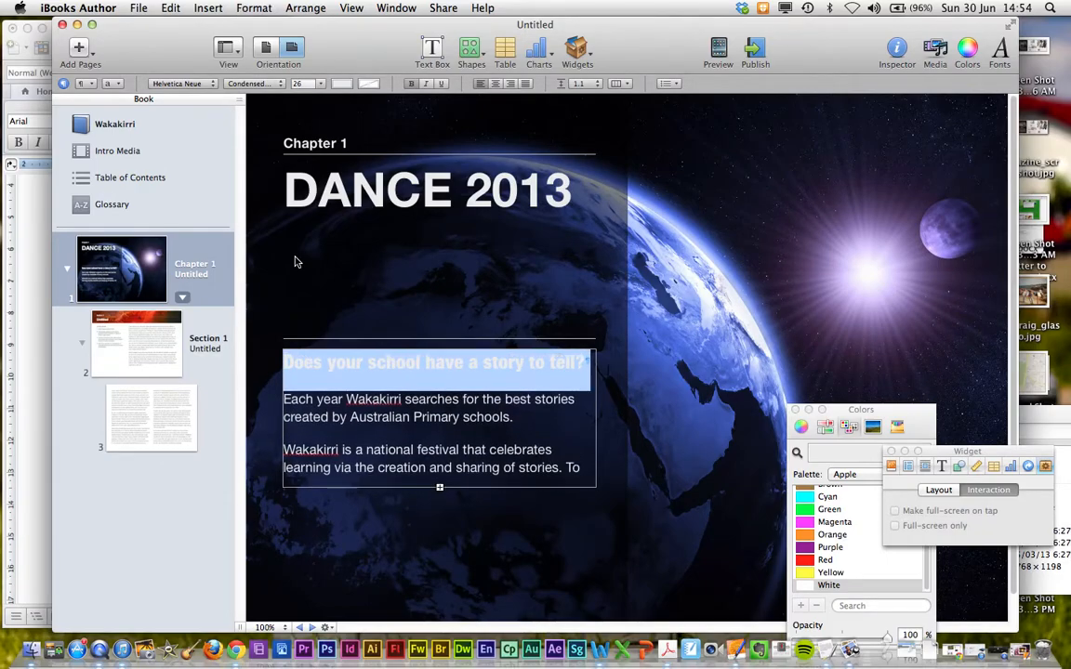
left_click_drag(441, 493, 440, 595)
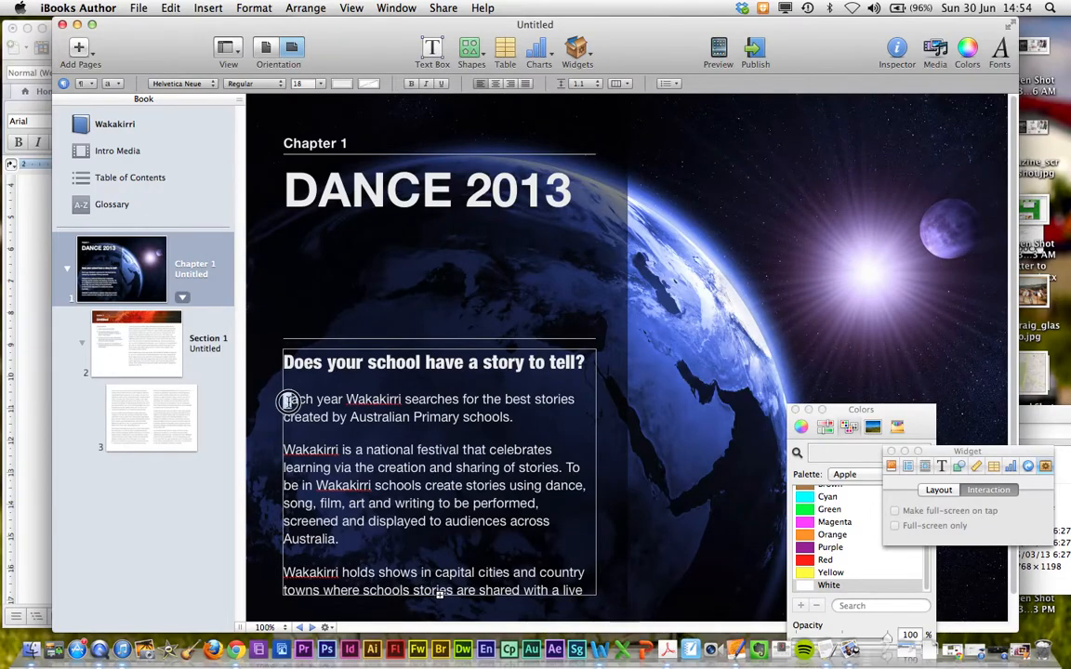
Try to set the introduction paragraphs below the "Does your school have a story to tell?" line to 12 pt.
left_click_drag(283, 399, 595, 614)
left_click(320, 84)
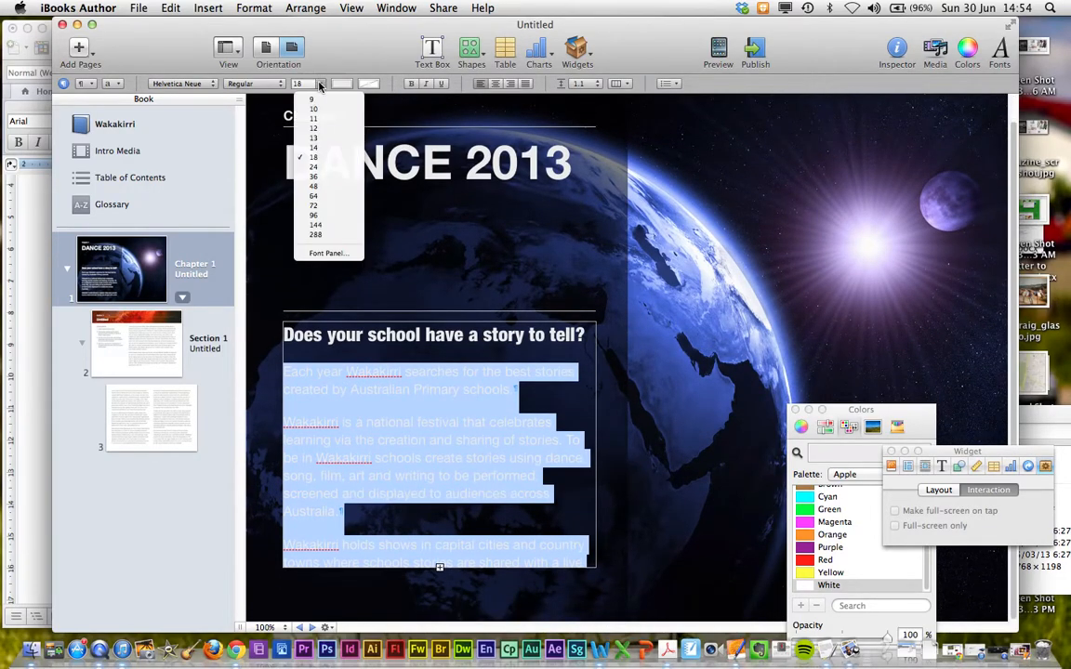
left_click(295, 128)
left_click(471, 504)
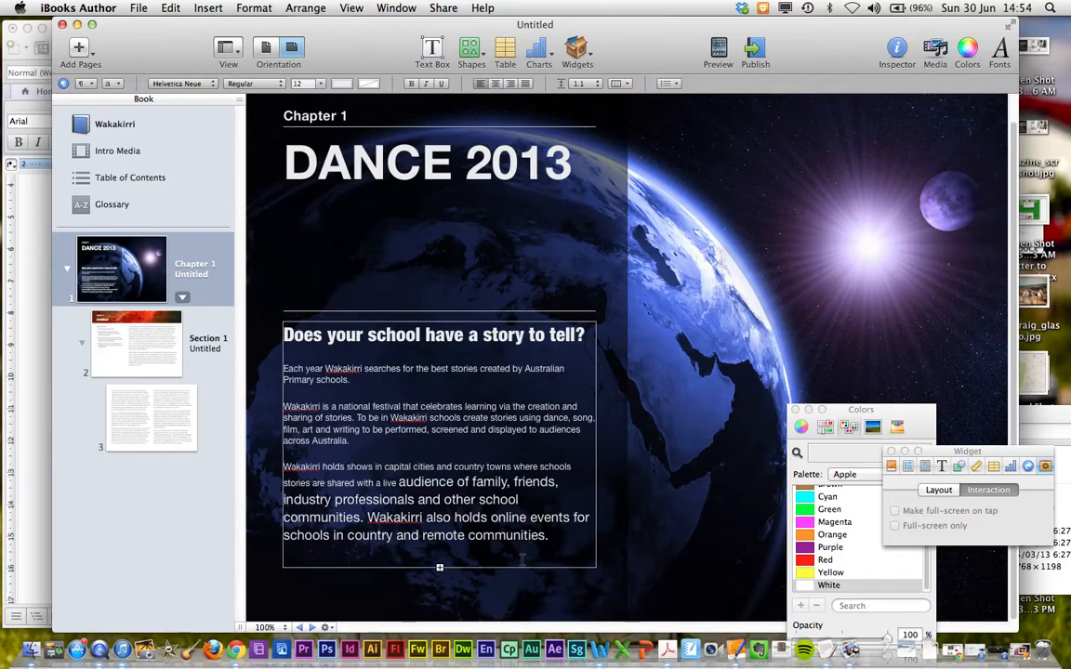
Set all introduction paragraphs below the "Does your school have a story to tell?" line to 13 pt.
left_click_drag(548, 540, 268, 372)
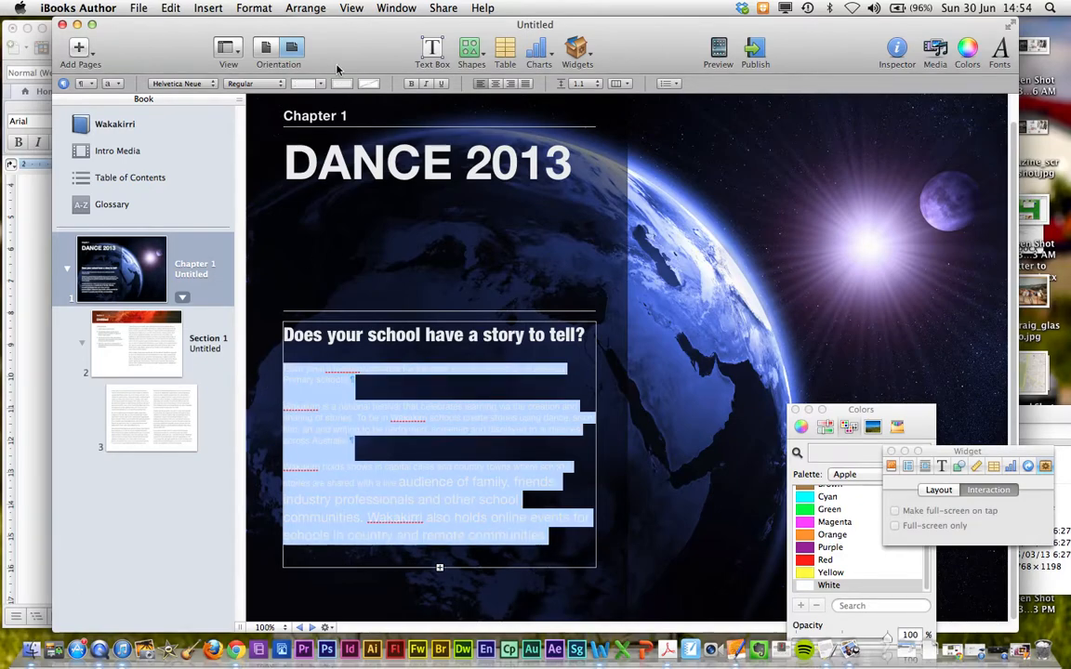
left_click(320, 85)
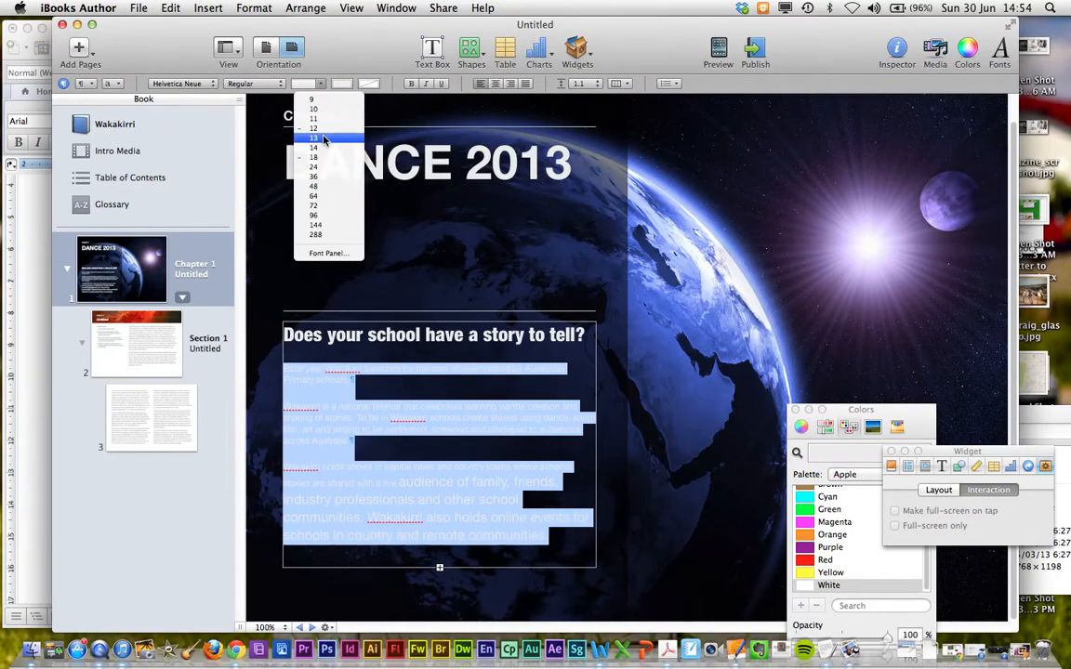
left_click(316, 138)
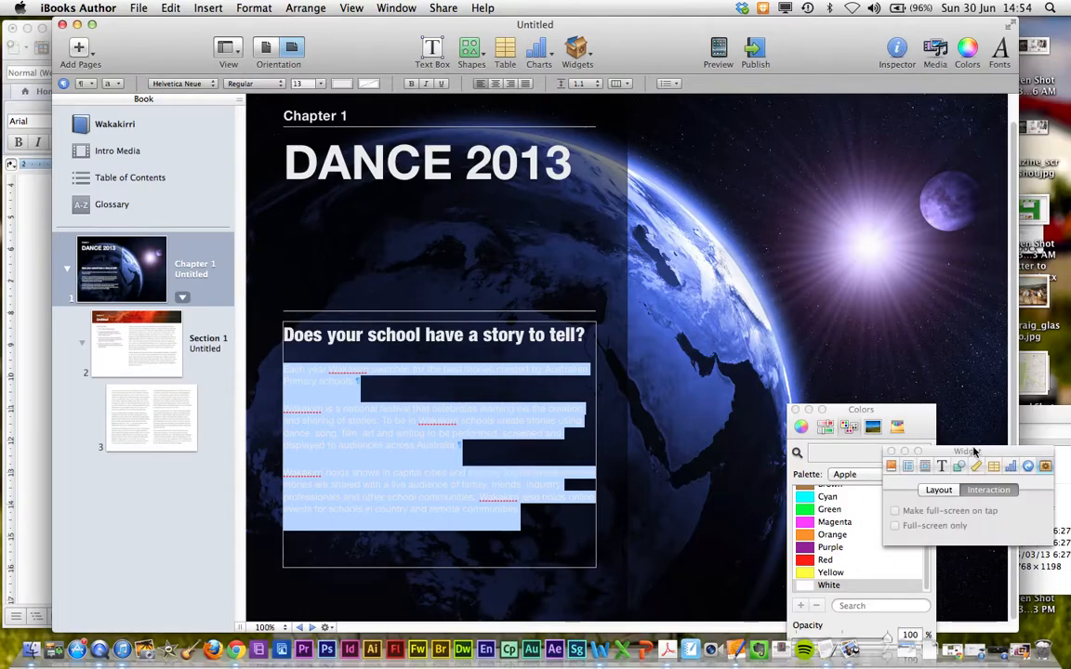
Reduce the spacing after paragraph to 10 pt for the introduction body and 13 pt for the "Does your school have a story to tell?" line.
left_click_drag(972, 452, 920, 91)
left_click(921, 91)
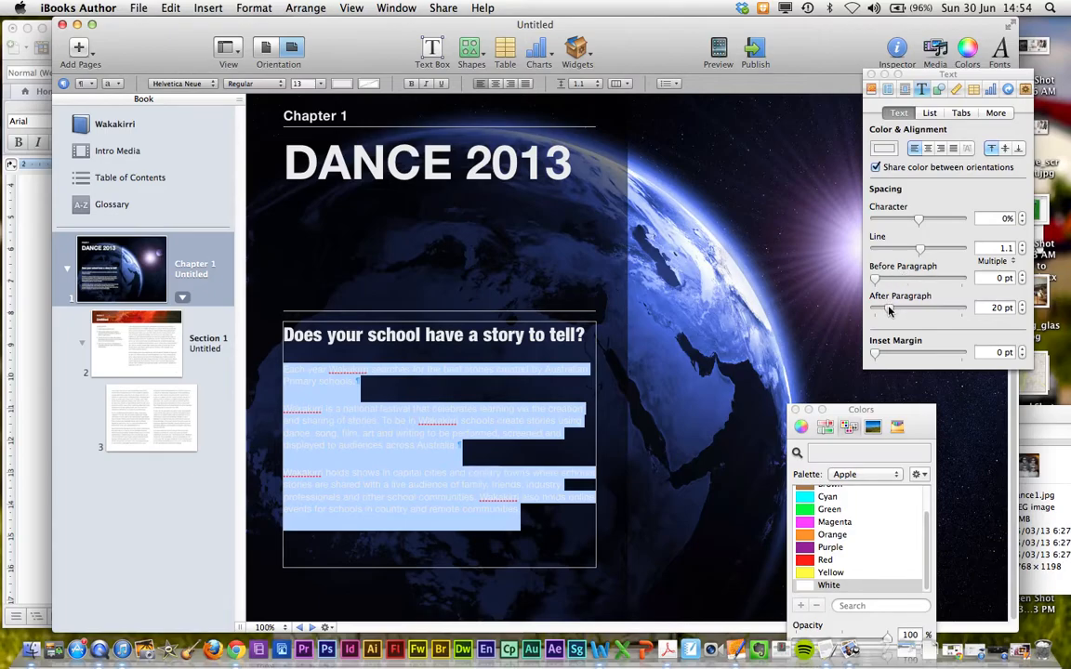
left_click_drag(890, 311, 880, 310)
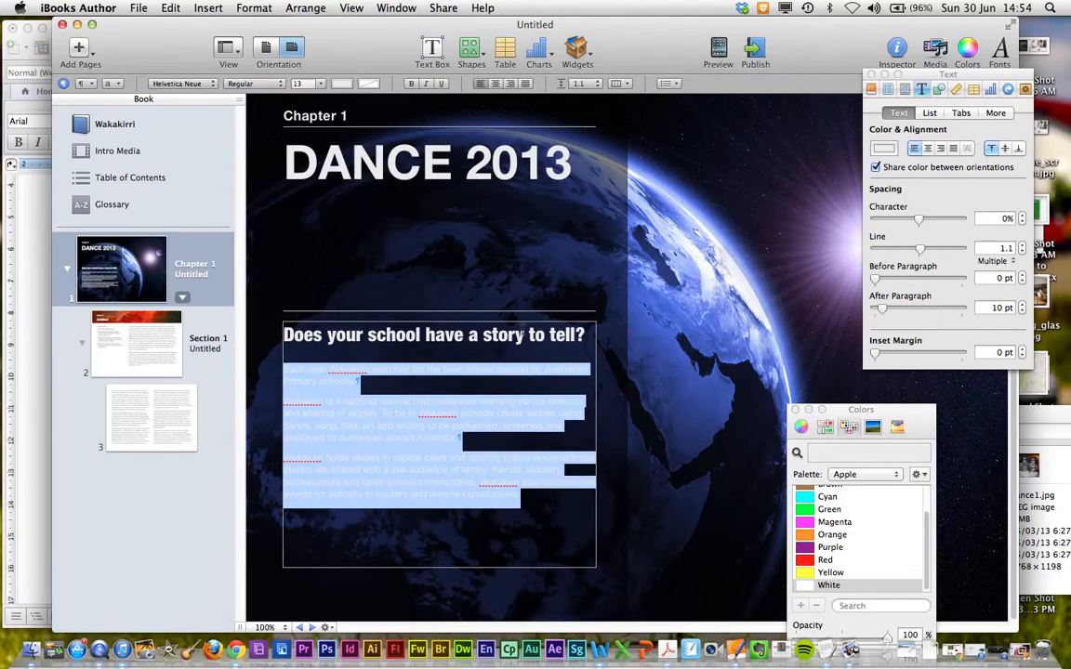
left_click(499, 336)
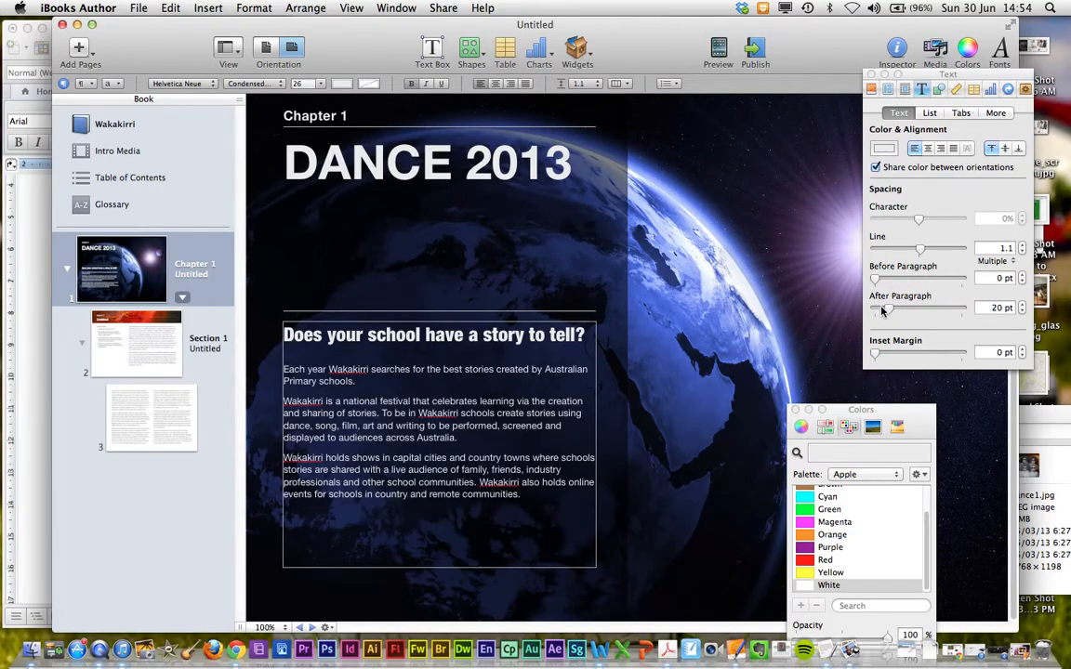
left_click_drag(887, 308, 884, 307)
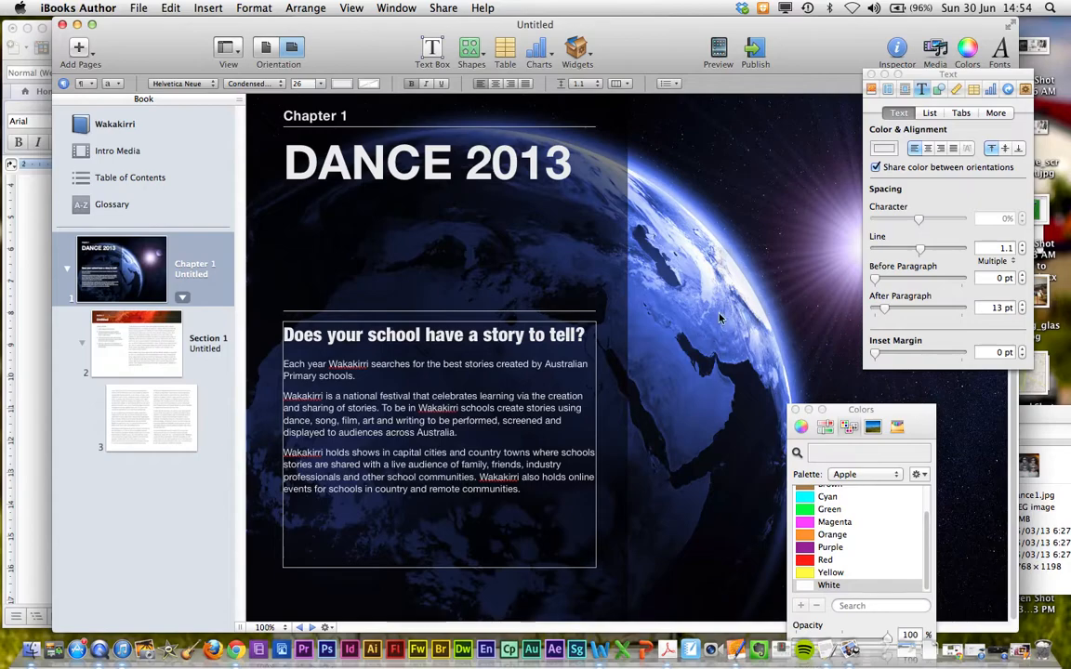
Switch to Finder and place dance6.jpg from the Exercise 1 folder as the Chapter 1 background image.
left_click(1042, 420)
left_click(807, 482)
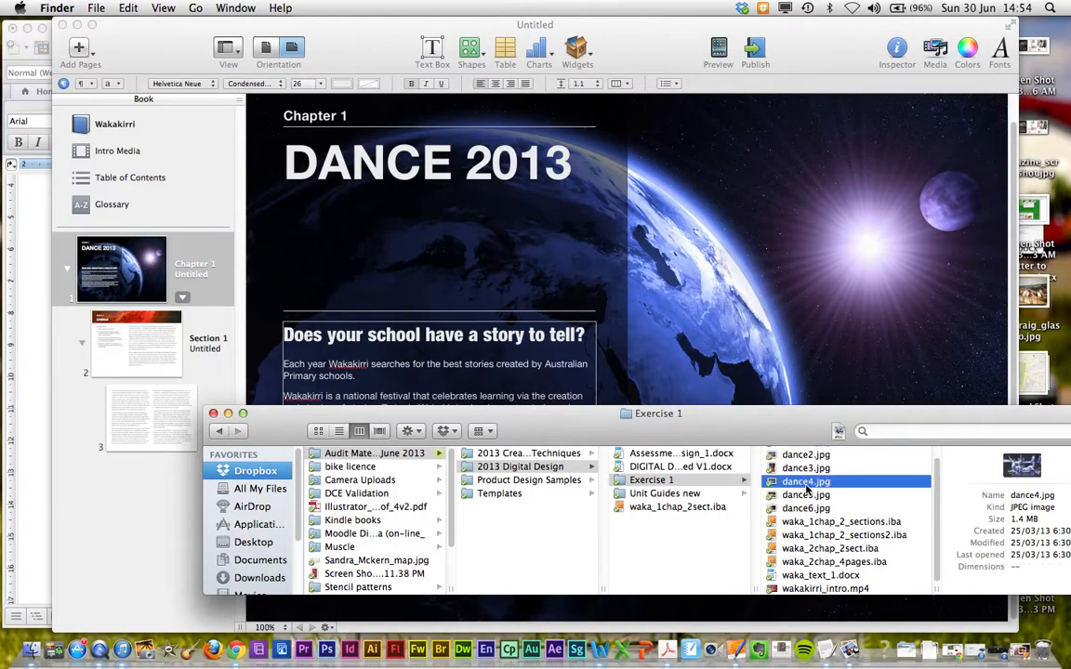
left_click(782, 496)
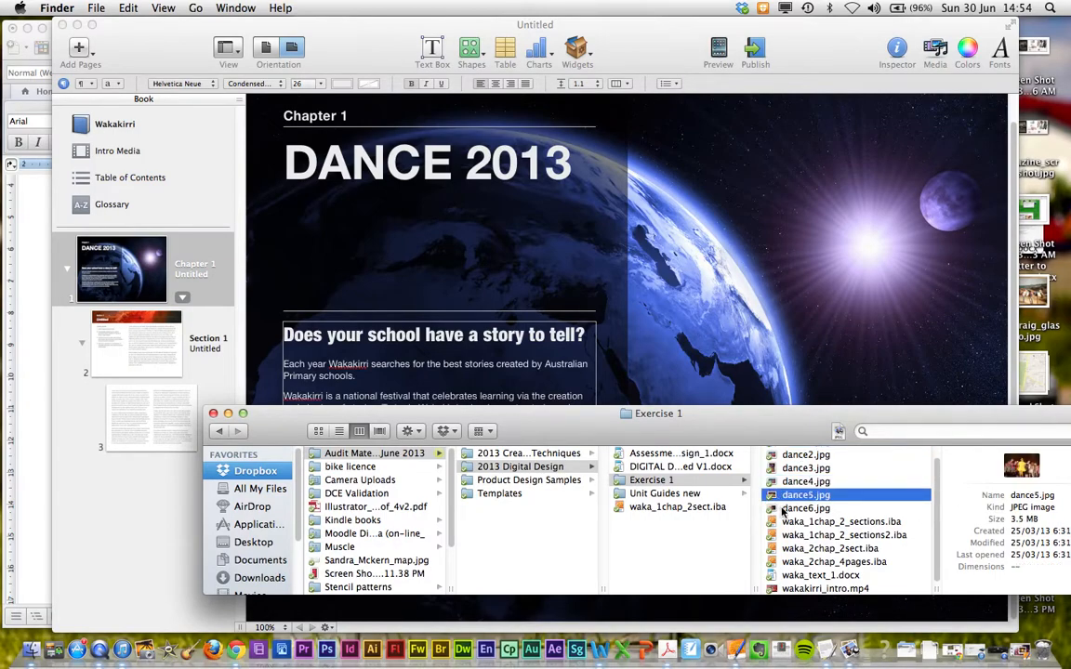
left_click(795, 509)
left_click_drag(777, 513, 729, 338)
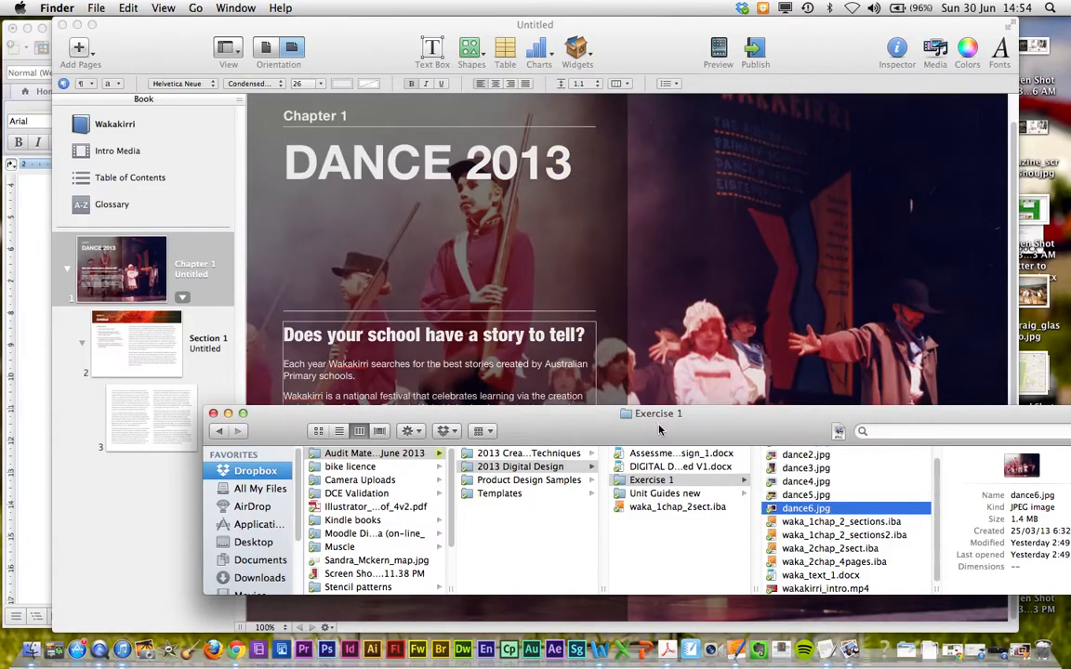
Return to iBooks Author and flip the Chapter 1 background photo horizontally, with the page shown at 50%.
left_click(636, 267)
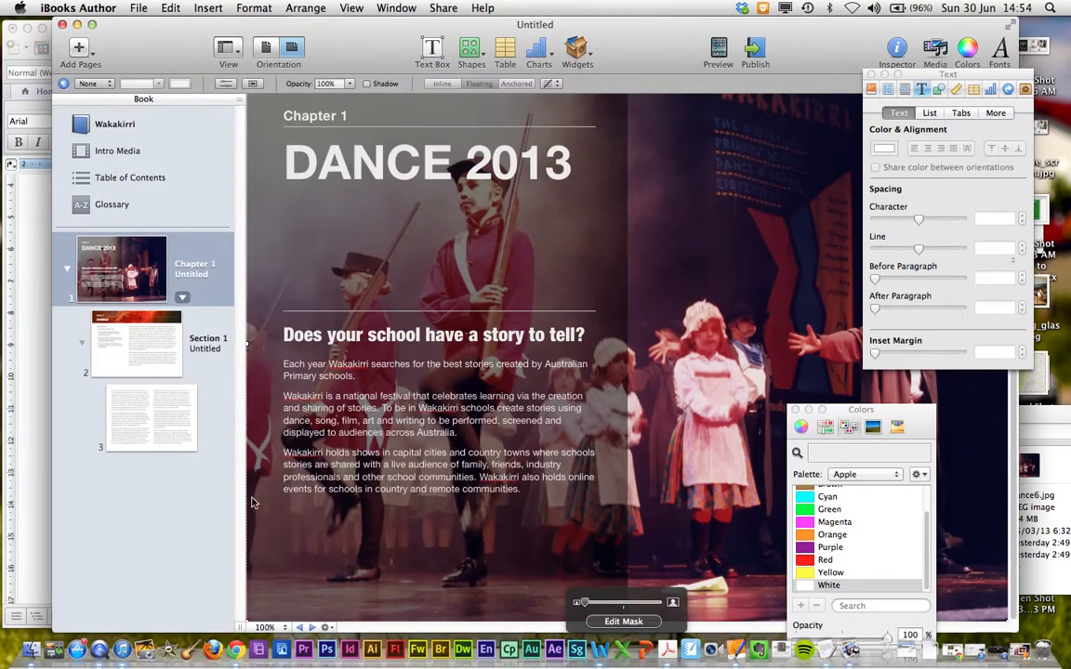
left_click(267, 628)
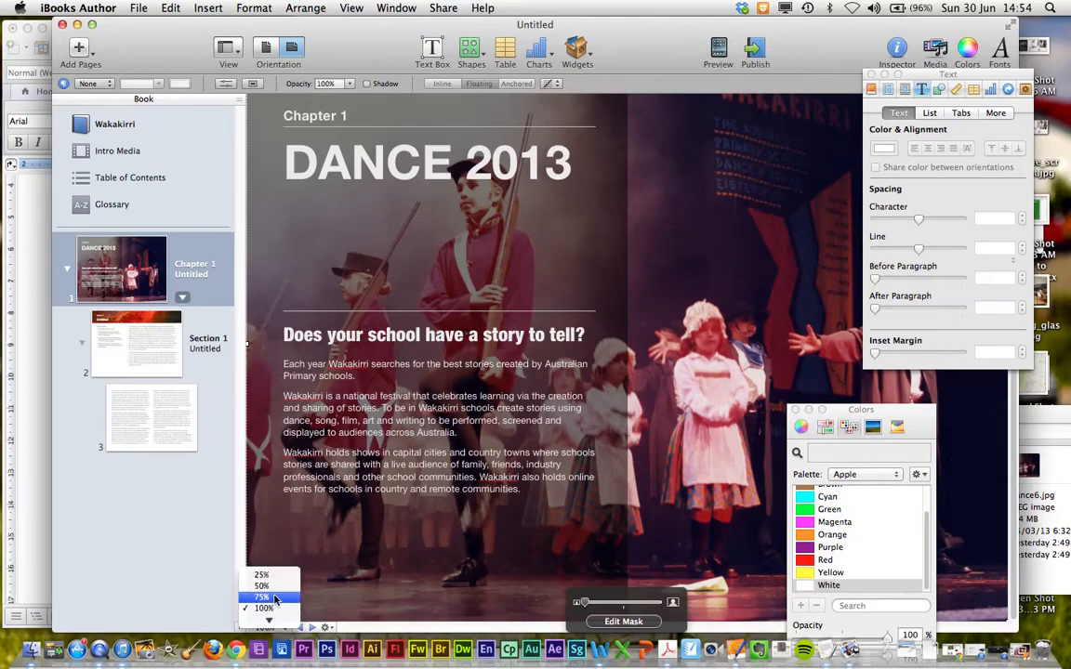
left_click(265, 587)
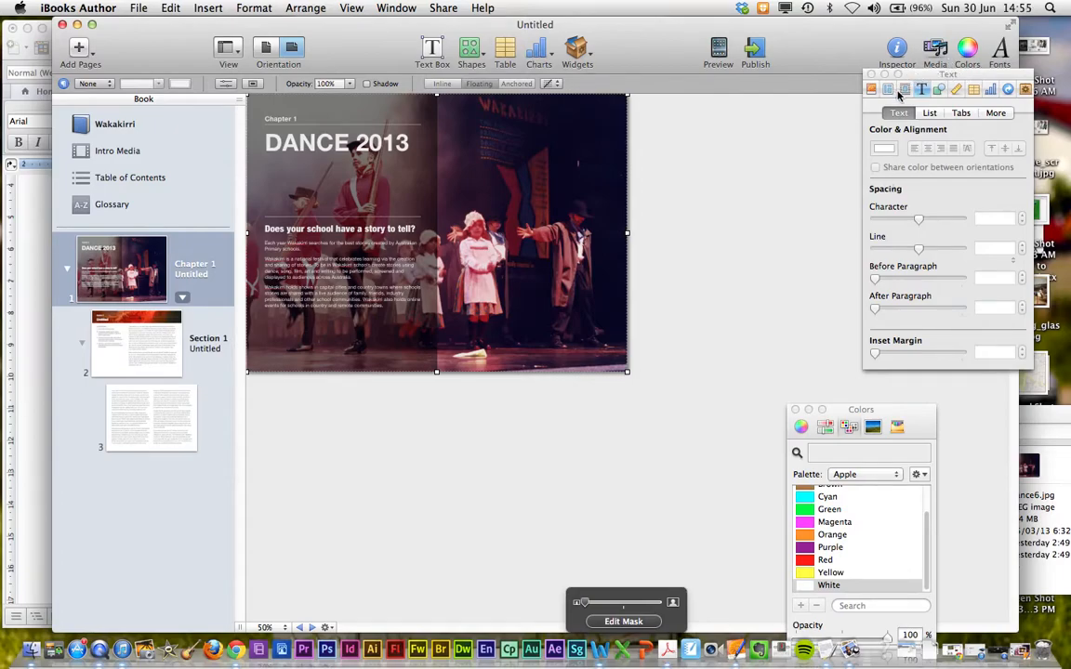
left_click(939, 89)
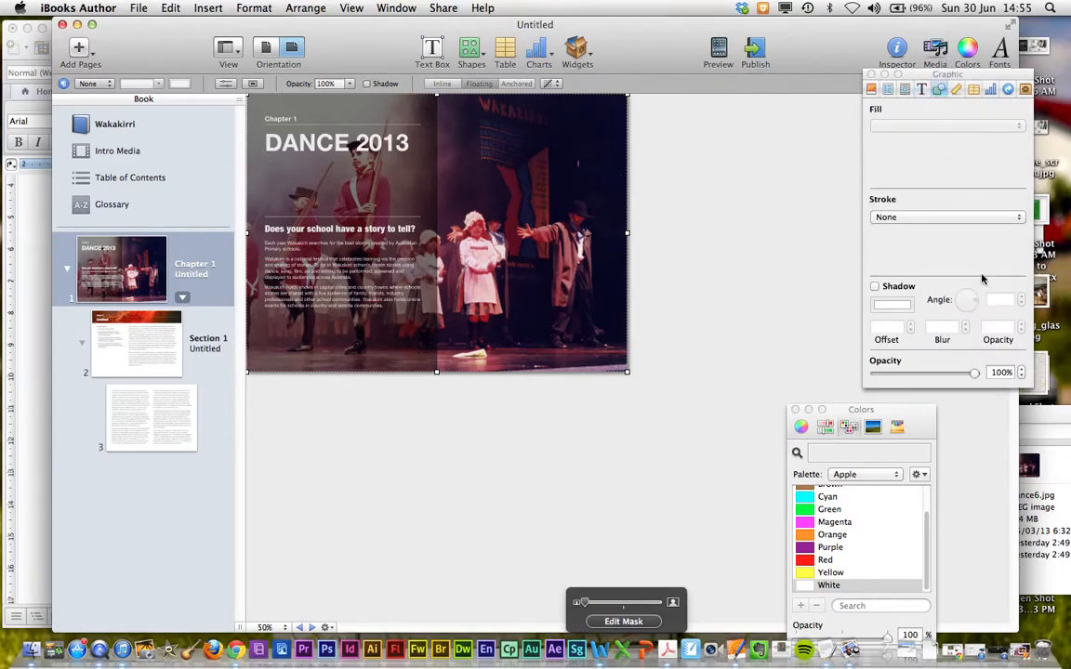
left_click(888, 89)
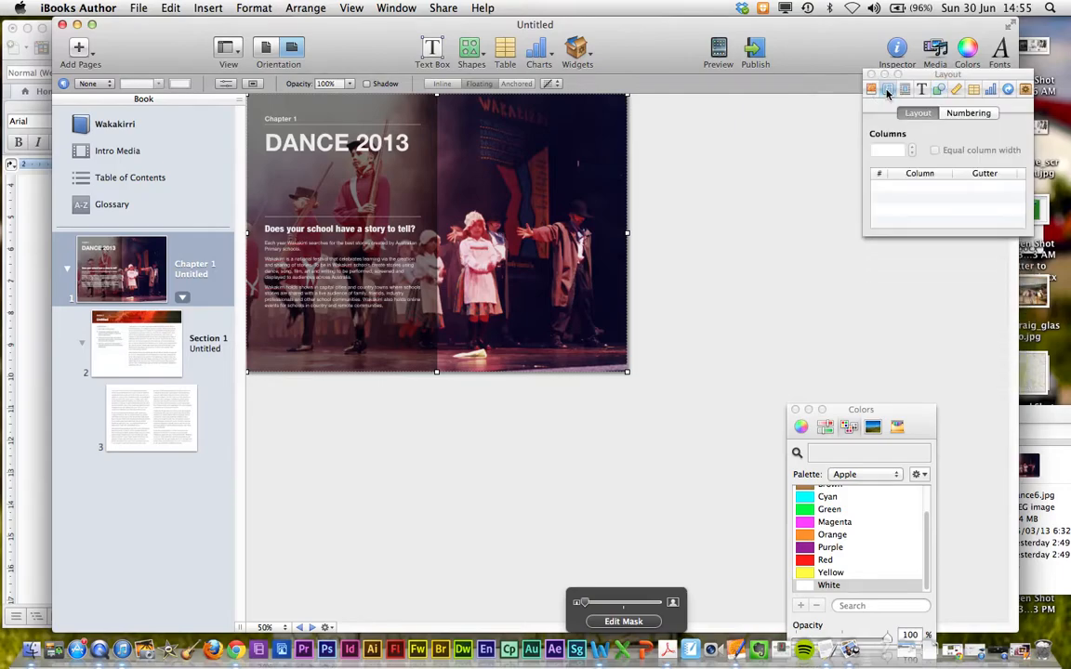
left_click(907, 90)
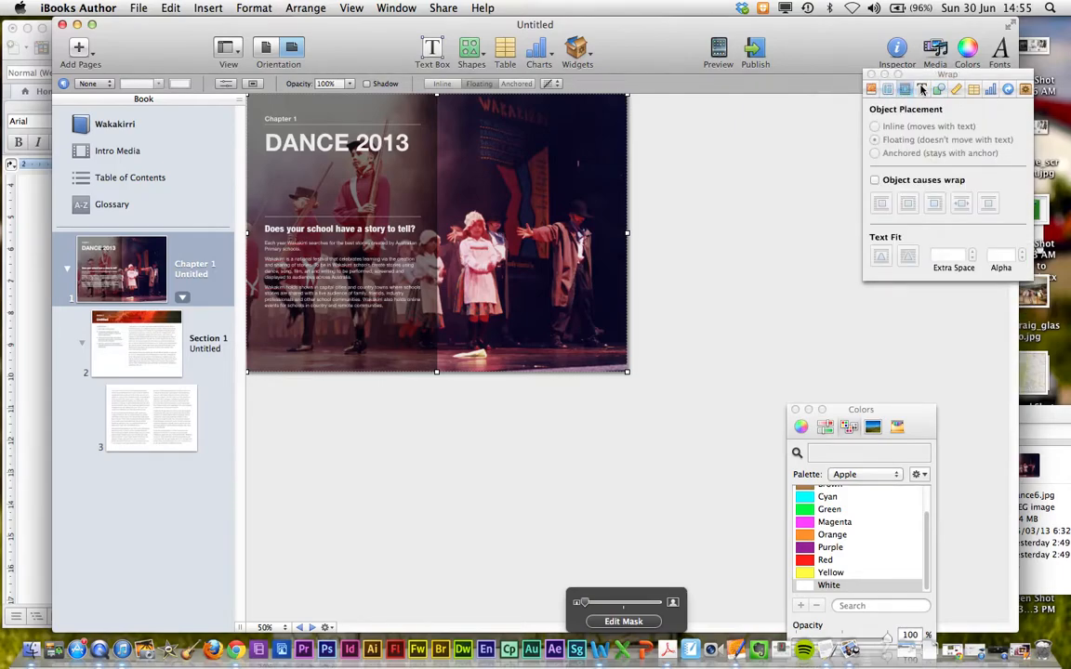
left_click(922, 89)
left_click(942, 90)
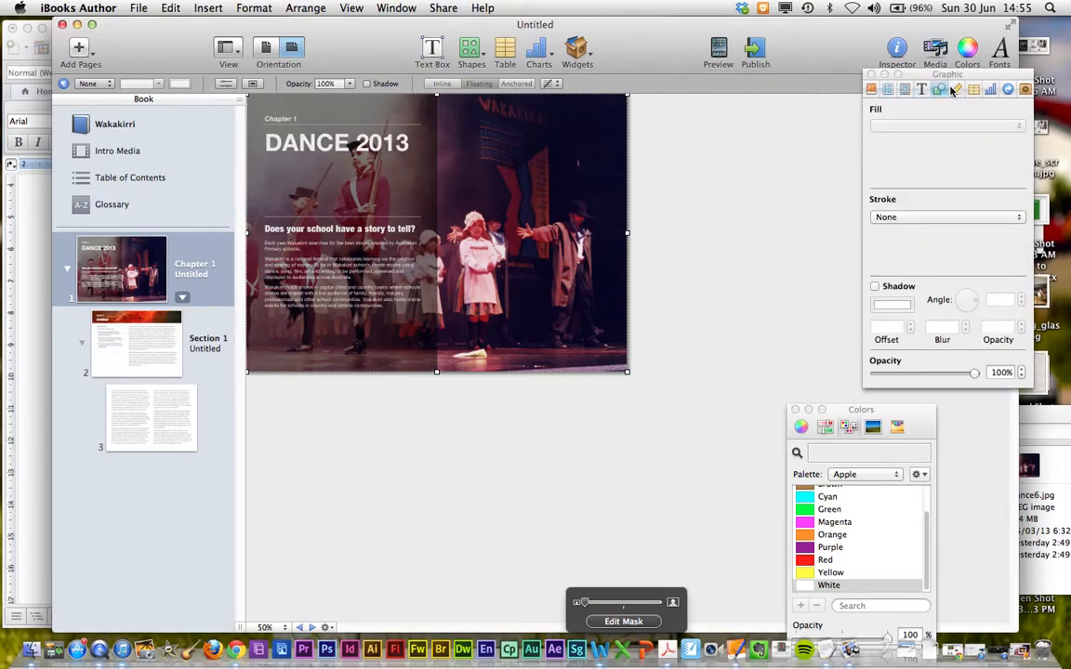
left_click(955, 90)
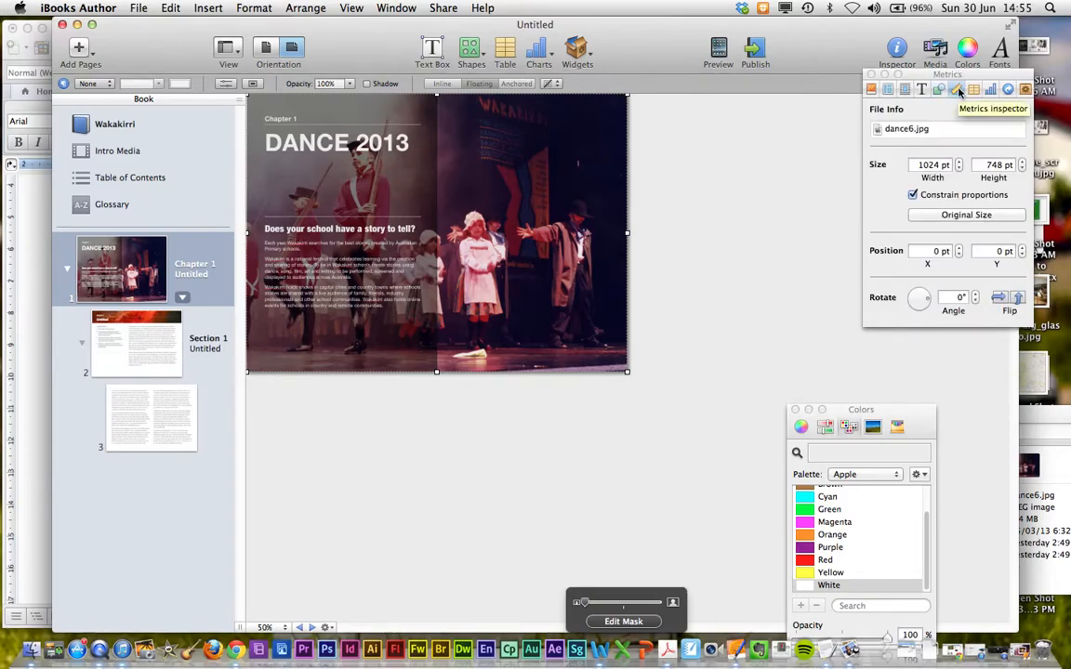
left_click(998, 297)
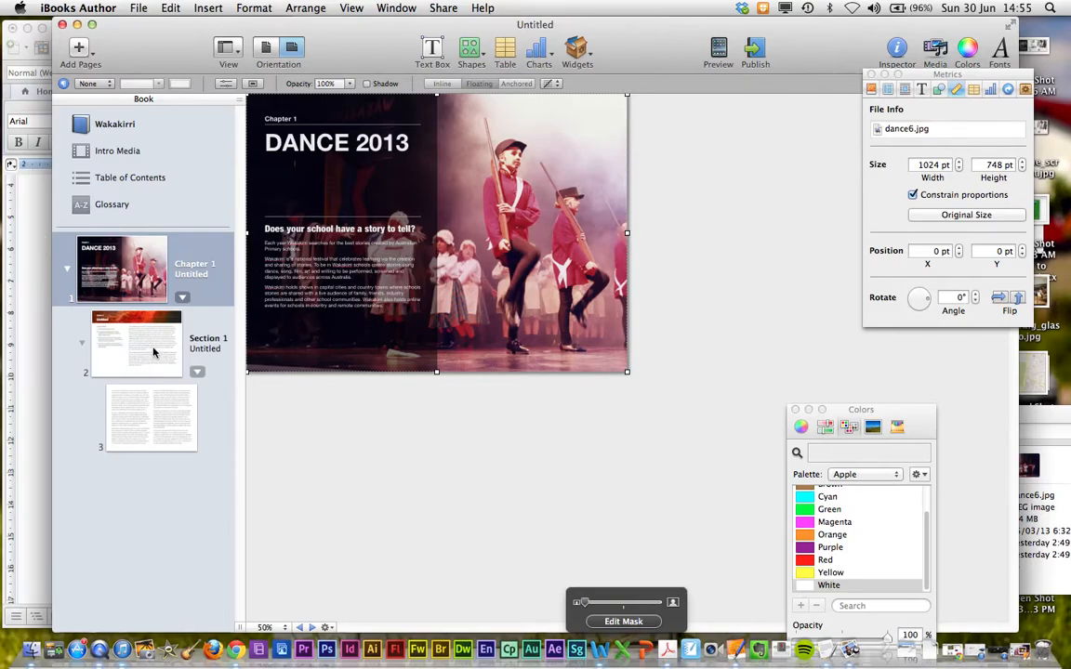
Open the Section 1 page, switch to Word and copy the "Sacred Heart Primary School" heading from waka_text_1.docx.
left_click(128, 316)
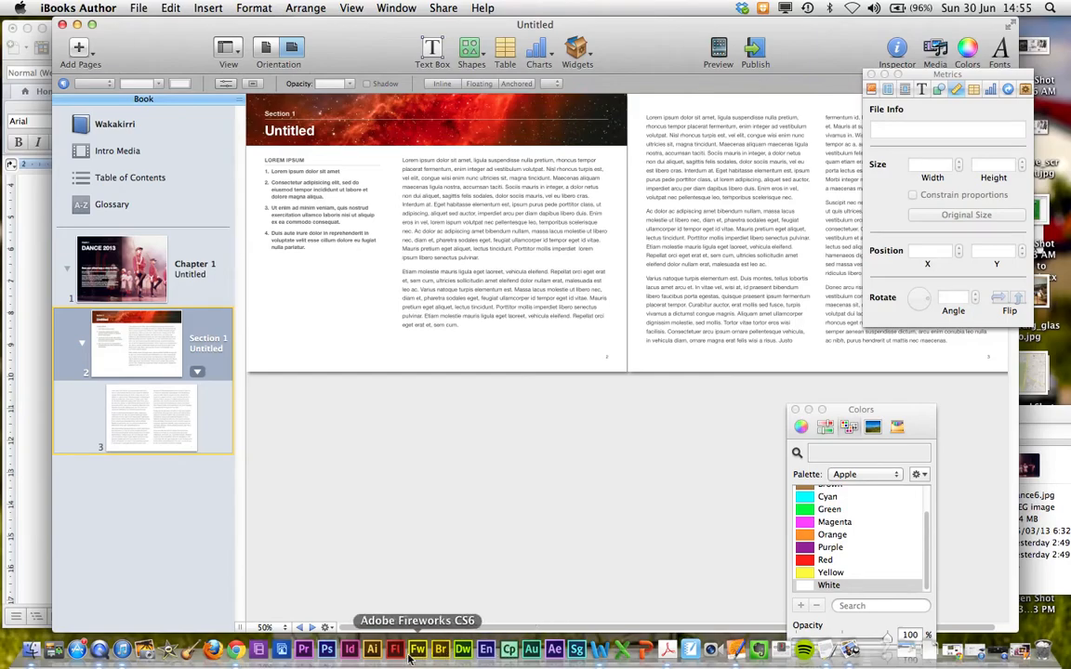
left_click(599, 648)
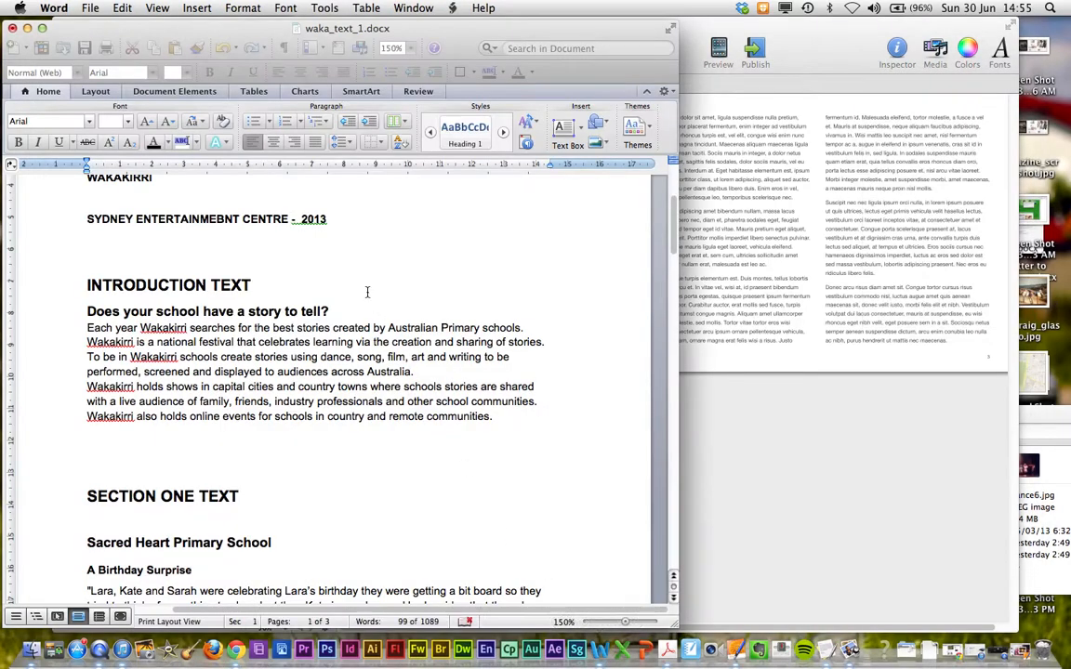
left_click_drag(86, 313, 215, 436)
scroll(243, 417, "down", 3)
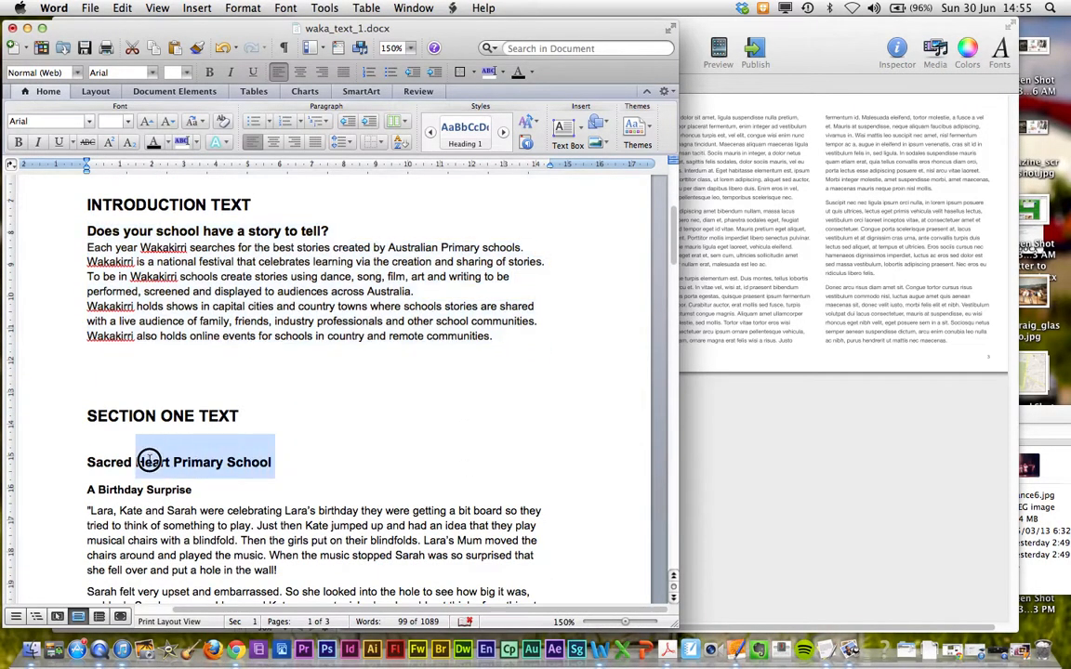
triple_click(101, 462)
key("super+c")
Switch back to iBooks Author and replace the Untitled section title with the copied "Sacred Heart Primary School".
left_click(700, 419)
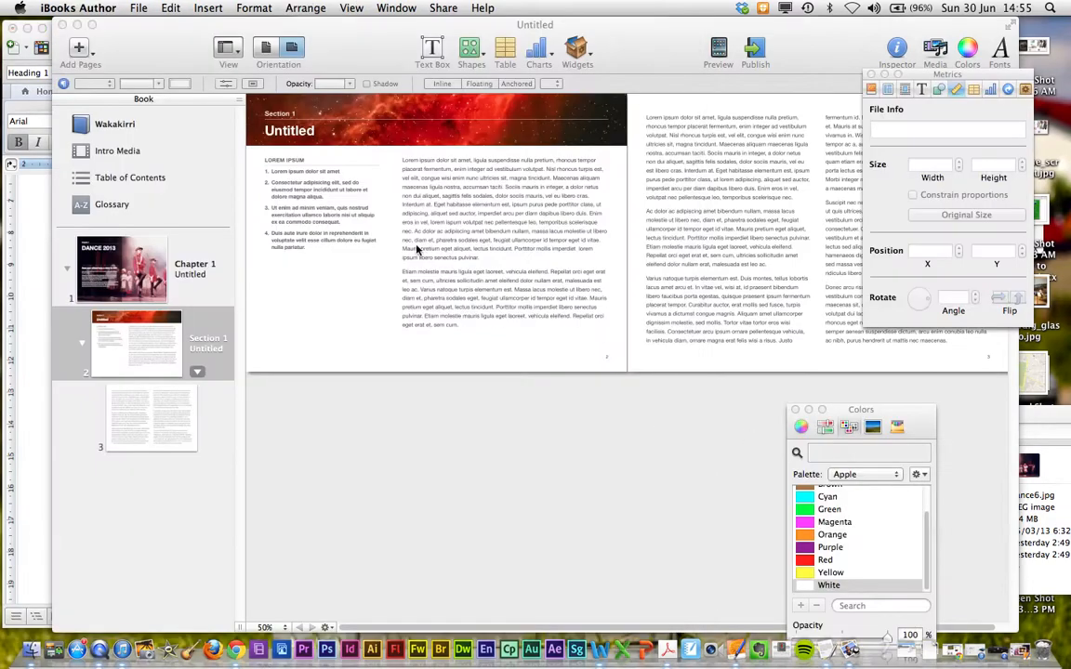
double_click(300, 131)
key("super+v")
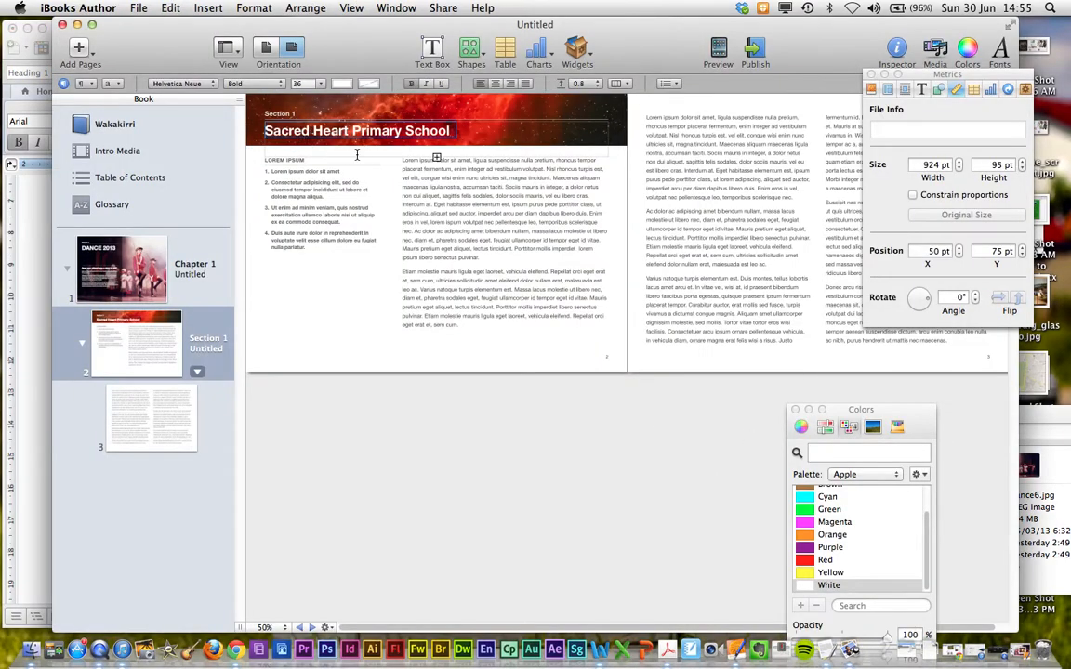
Delete the numbered Lorem ipsum list box beside the body text on the Section 1 page.
left_click(176, 314)
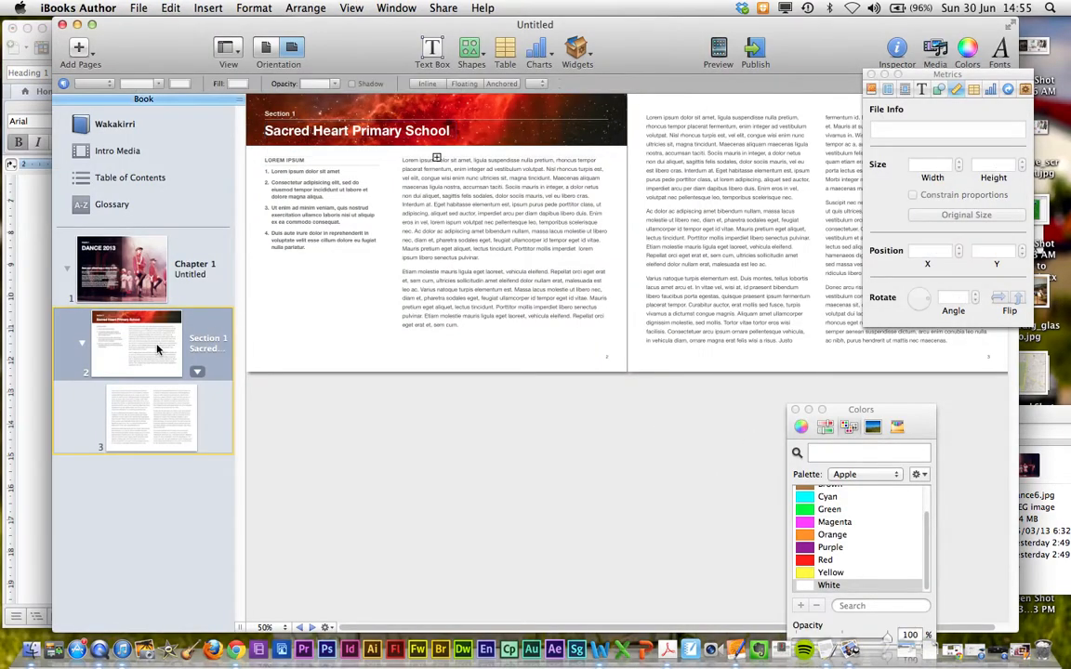
left_click(211, 354)
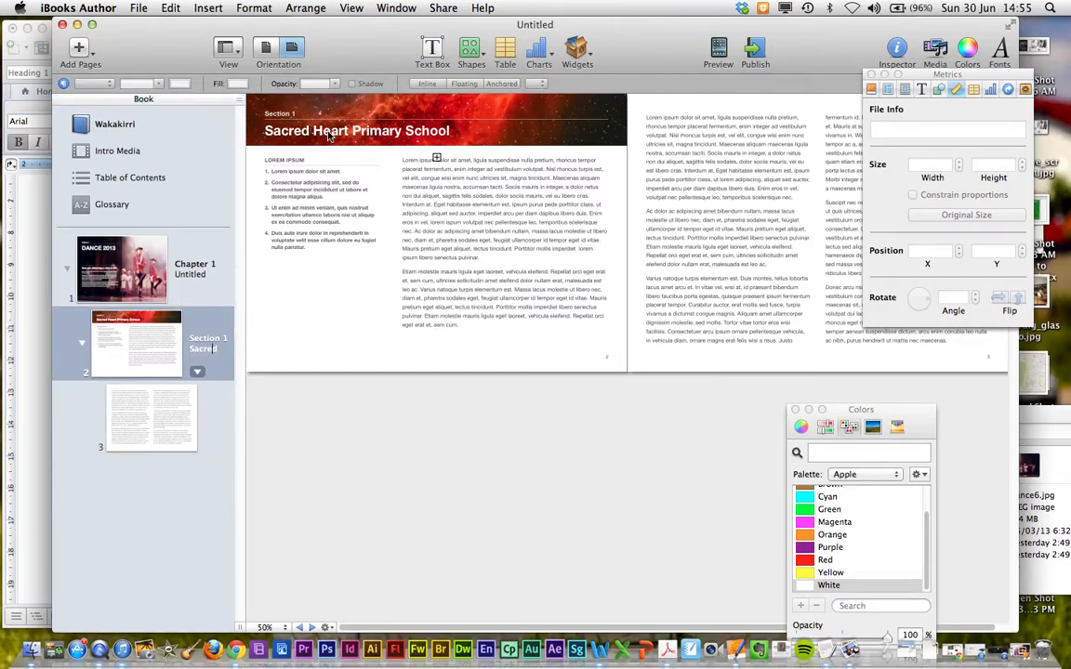
left_click(323, 184)
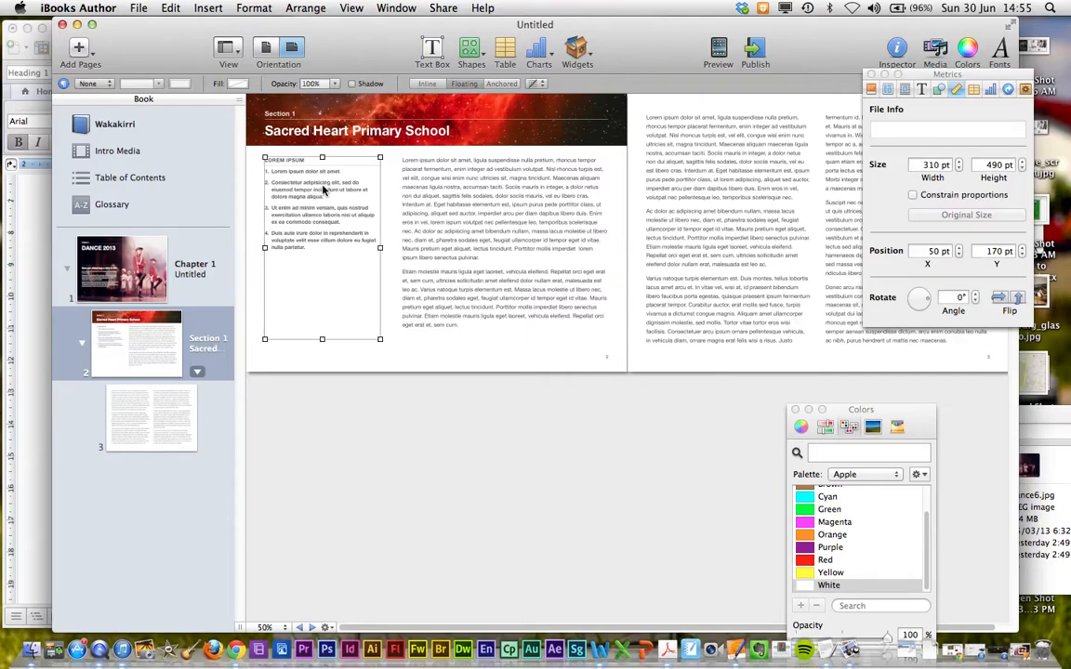
key("Delete")
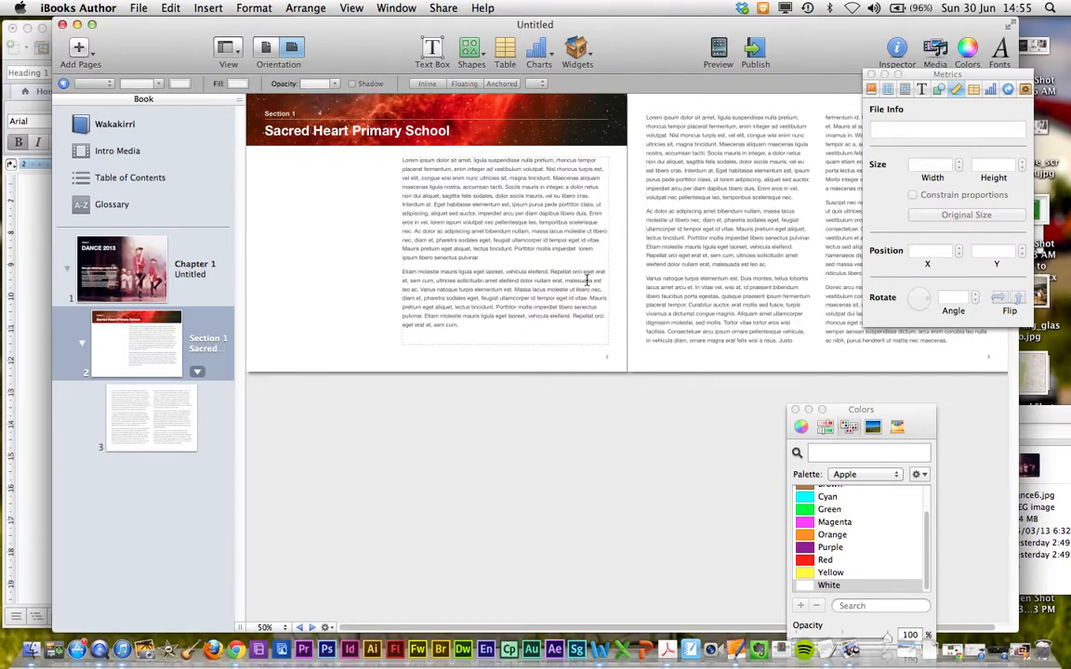
Copy the "A Birthday Surprise" story from Word and replace Section 1's Lorem ipsum body text with it in iBooks Author.
left_click(600, 650)
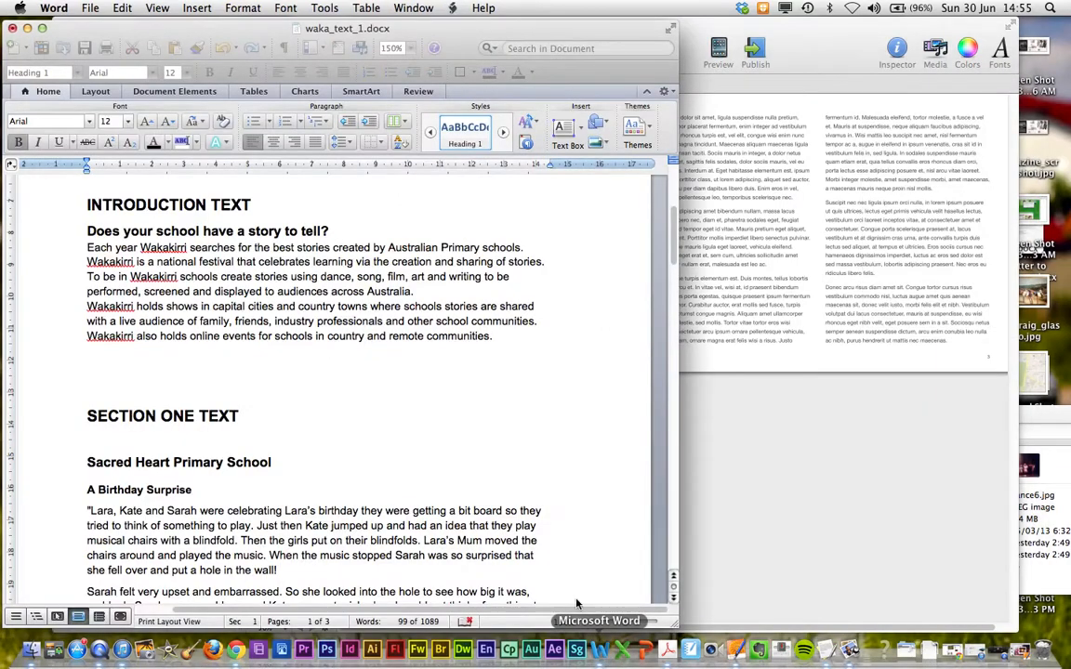
scroll(285, 386, "down", 3)
scroll(236, 336, "down", 2)
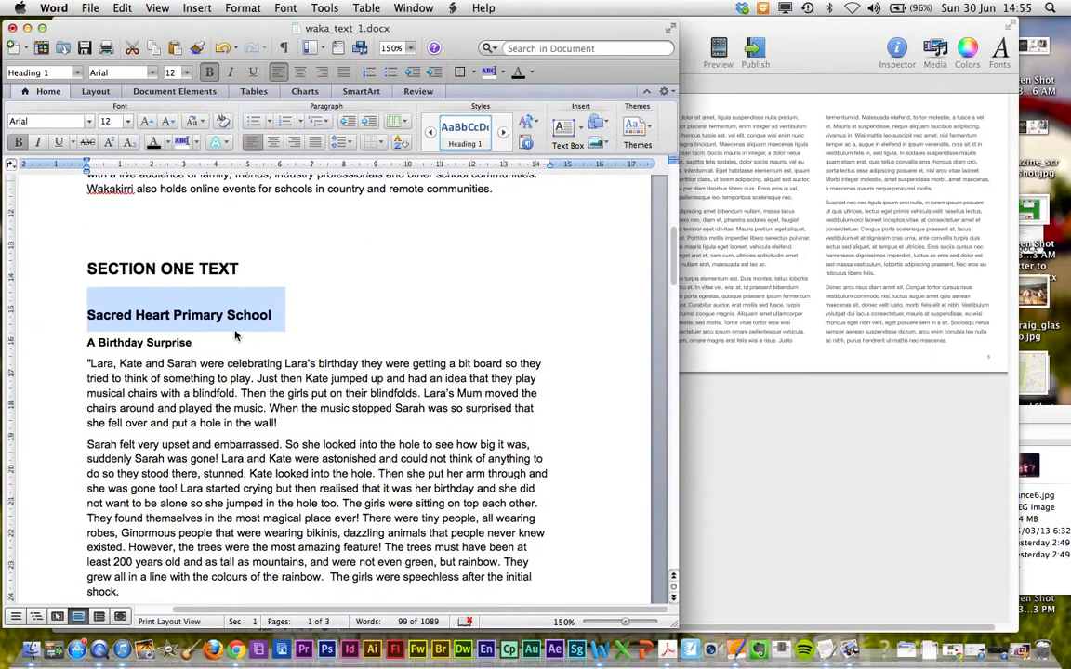
left_click_drag(84, 346, 370, 555)
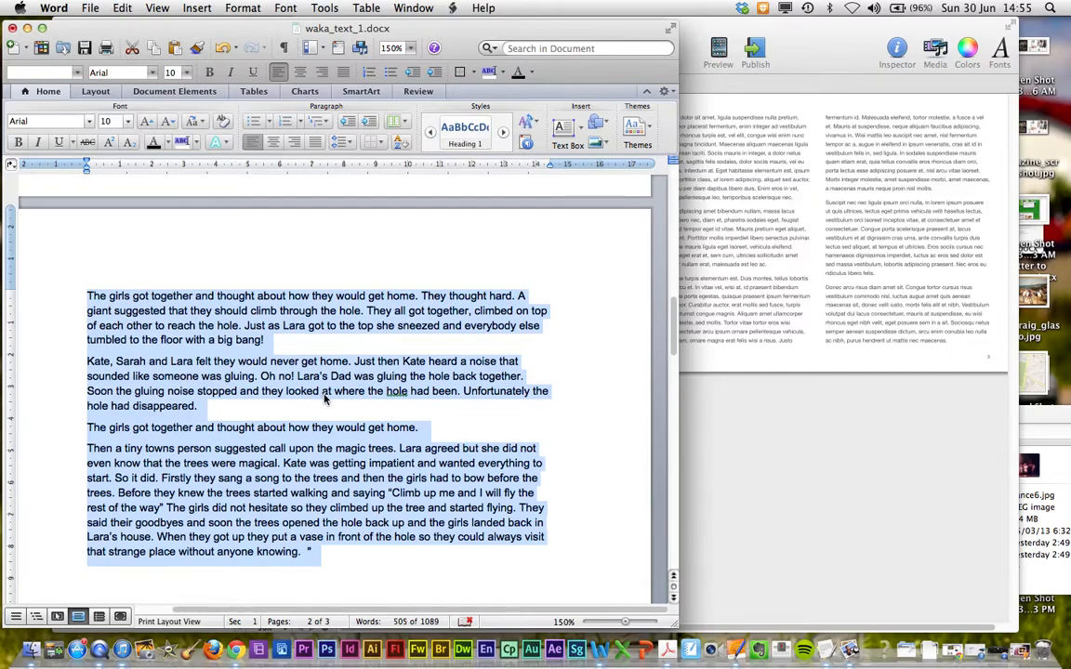
left_click(734, 226)
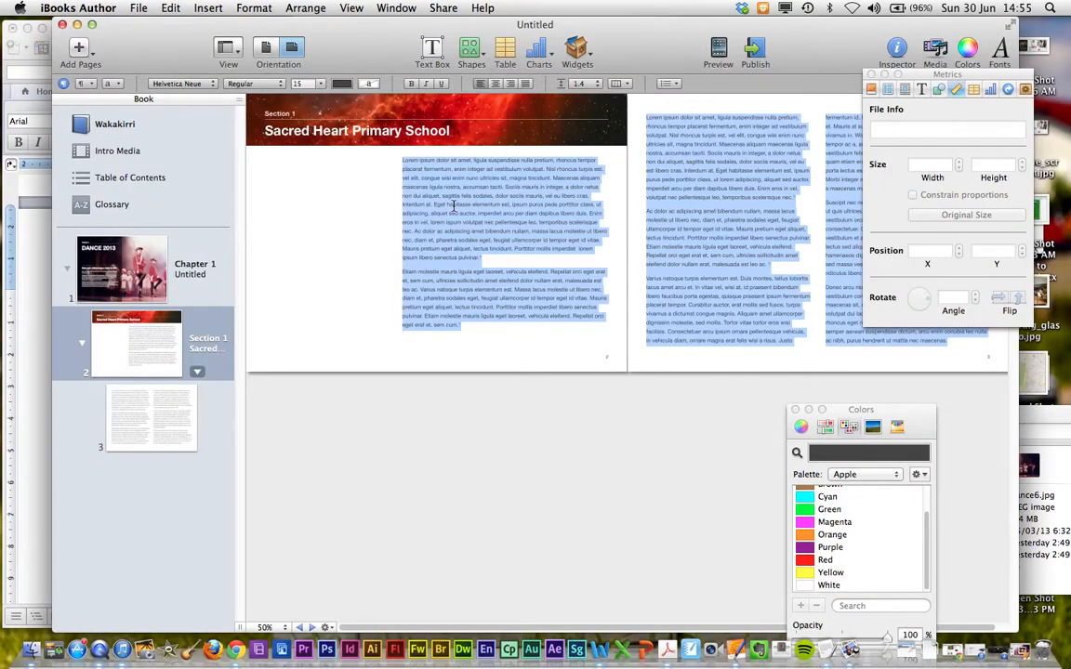
key("super+v")
Set the "A Birthday Surprise" heading's typeface style to Helvetica Neue Condensed Black.
triple_click(423, 161)
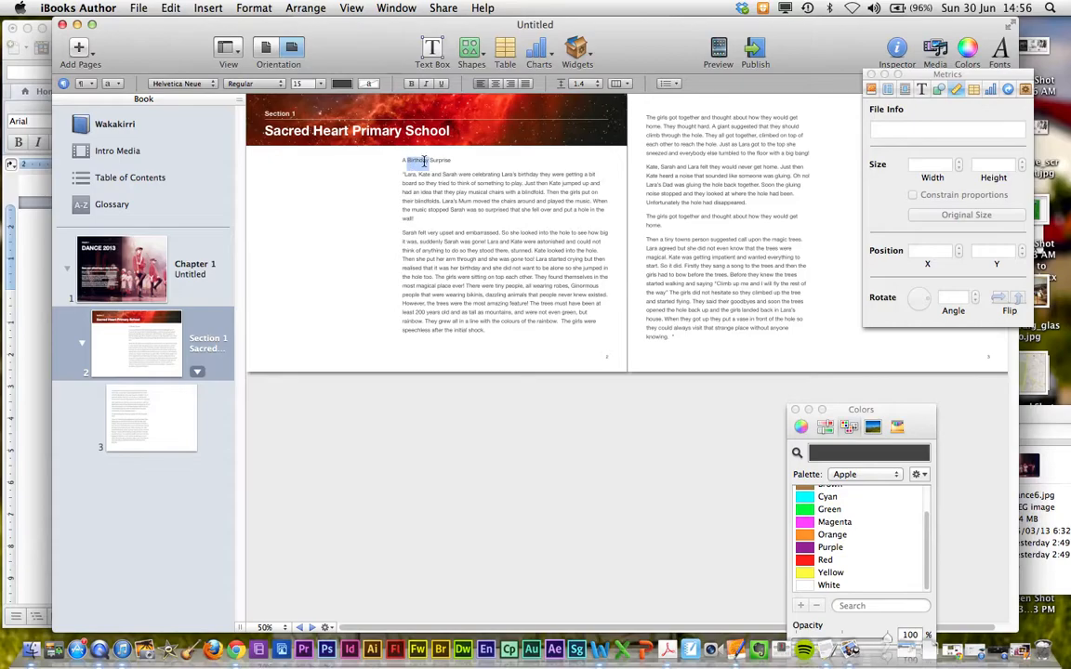
left_click(217, 85)
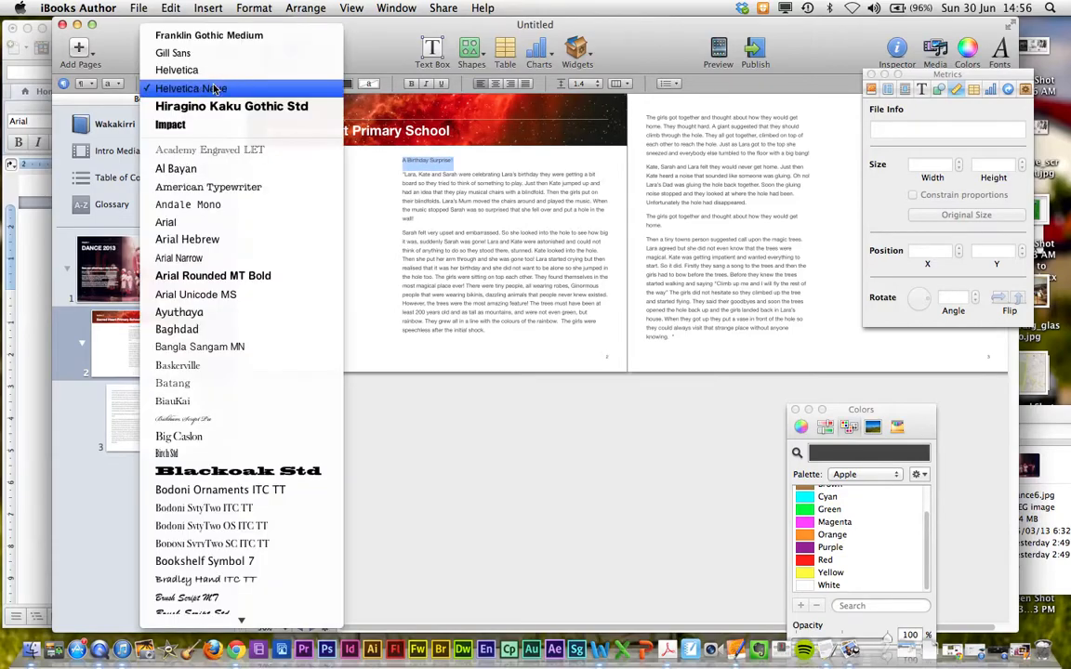
left_click(214, 89)
left_click(276, 89)
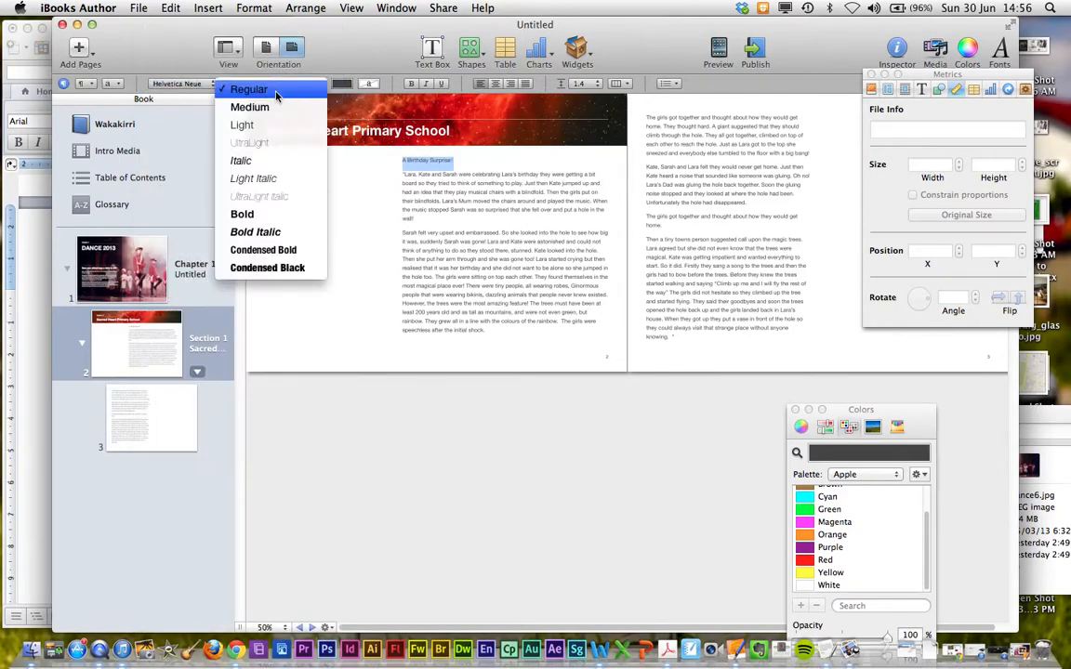
left_click(282, 270)
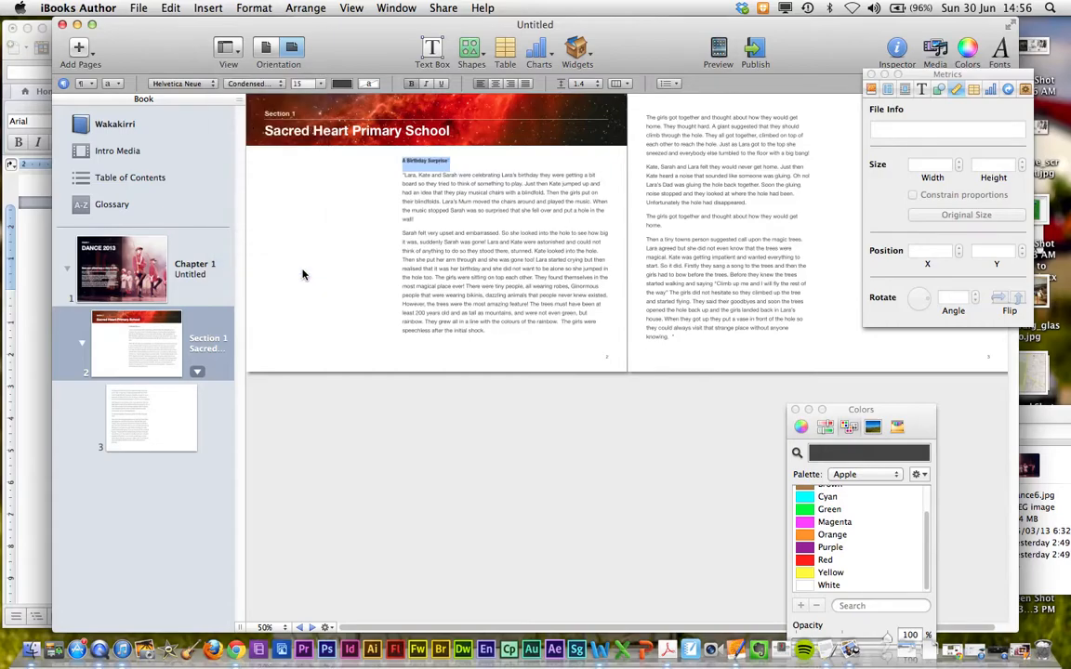
Enlarge the "A Birthday Surprise" heading to font size 34.
key("super+plus")
key("super+plus")
key("super+plus")
key("super+plus")
key("super+plus")
key("super+plus")
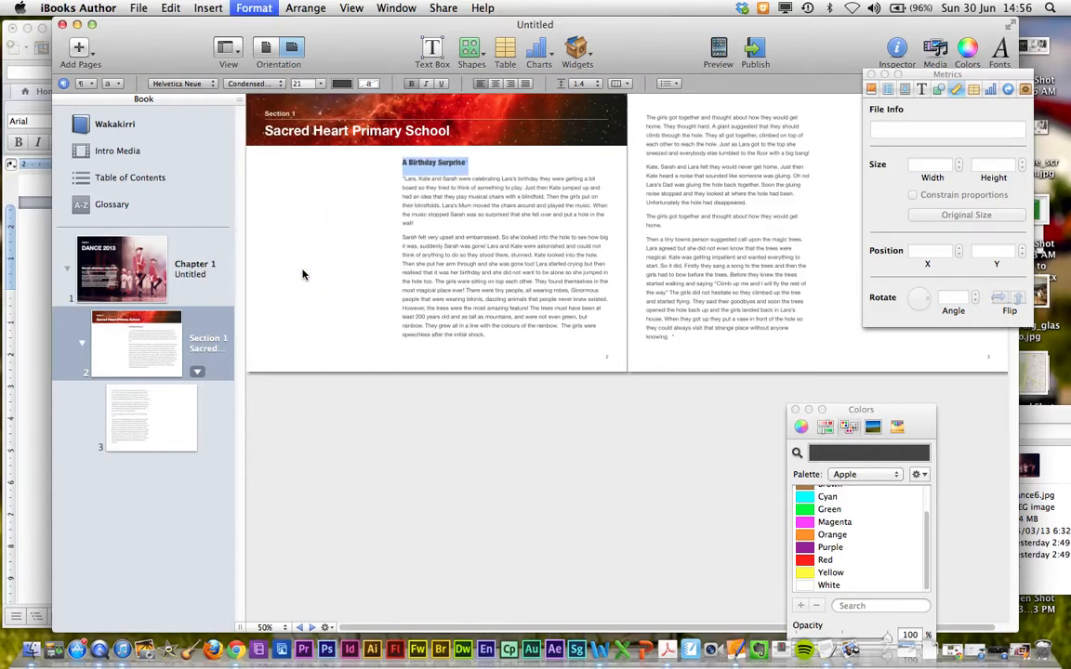
key("super+plus")
key("super+plus")
key("super+plus")
key("super+plus")
key("super+plus")
key("super+plus")
key("super+plus")
key("super+plus")
key("super+plus")
key("super+plus")
key("super+plus")
key("super+plus")
key("super+plus")
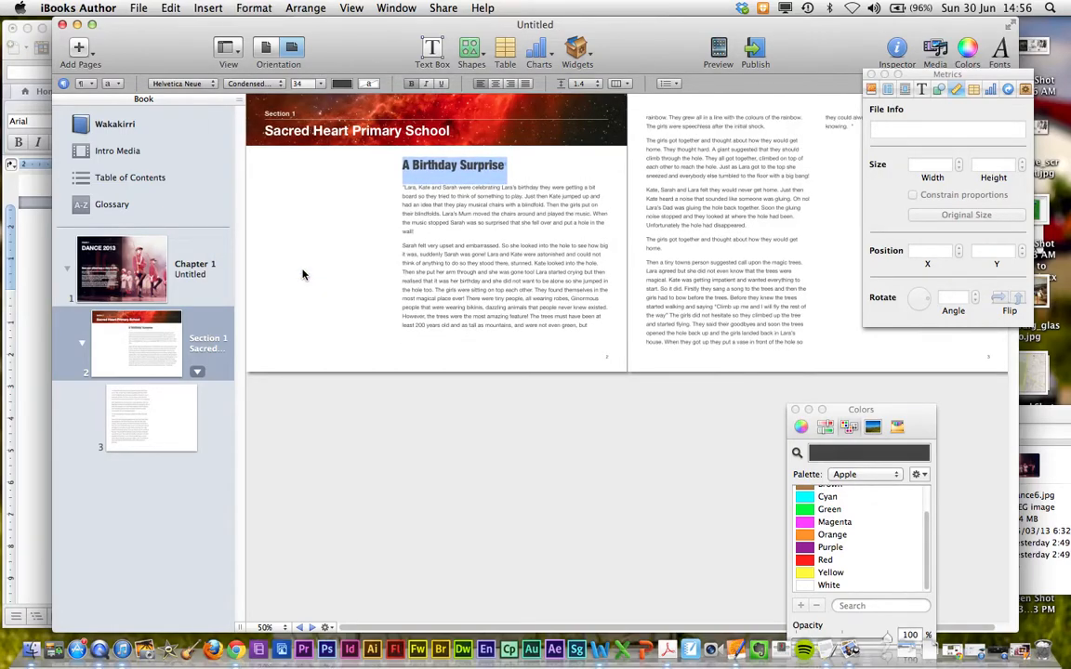
Set all the story text below the "A Birthday Surprise" heading to font size 14.
left_click(485, 215)
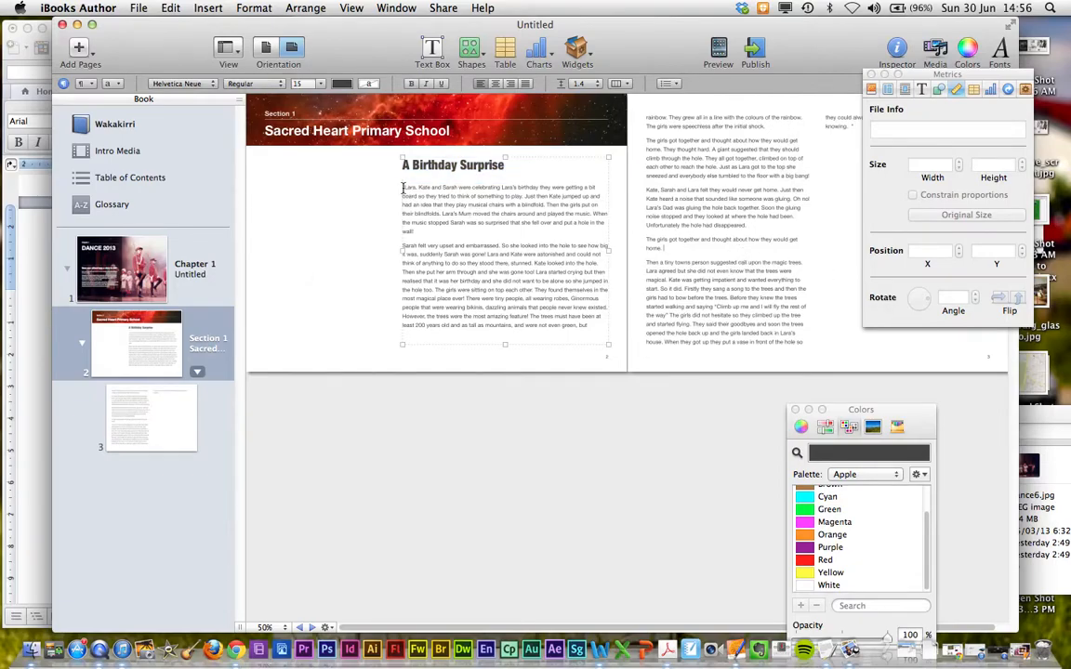
left_click_drag(405, 186, 859, 390)
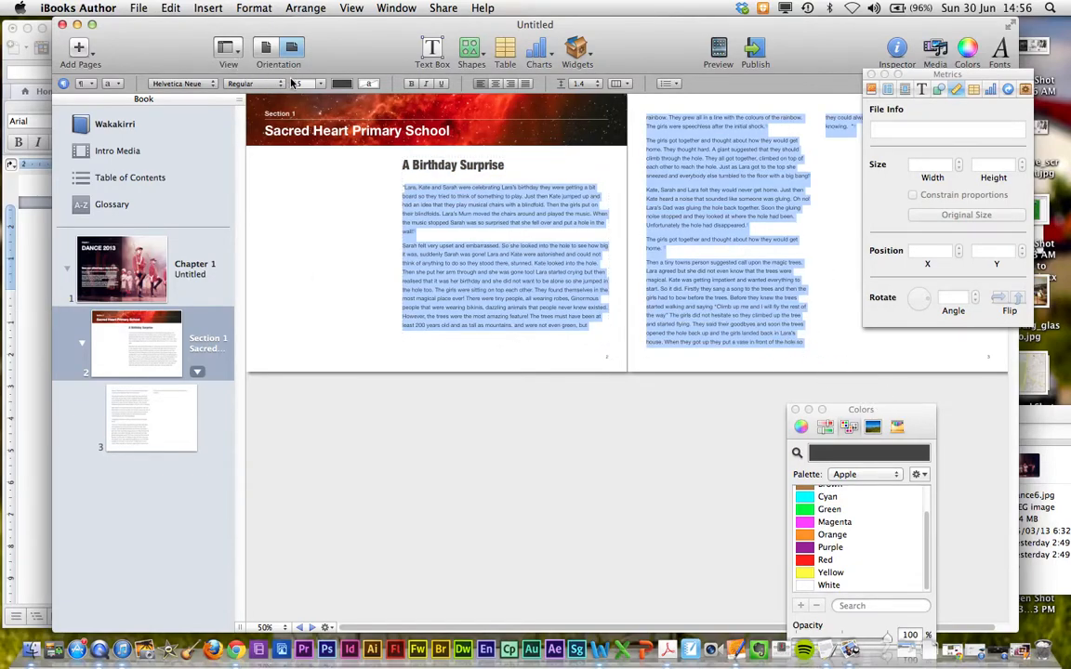
left_click(321, 87)
left_click(318, 167)
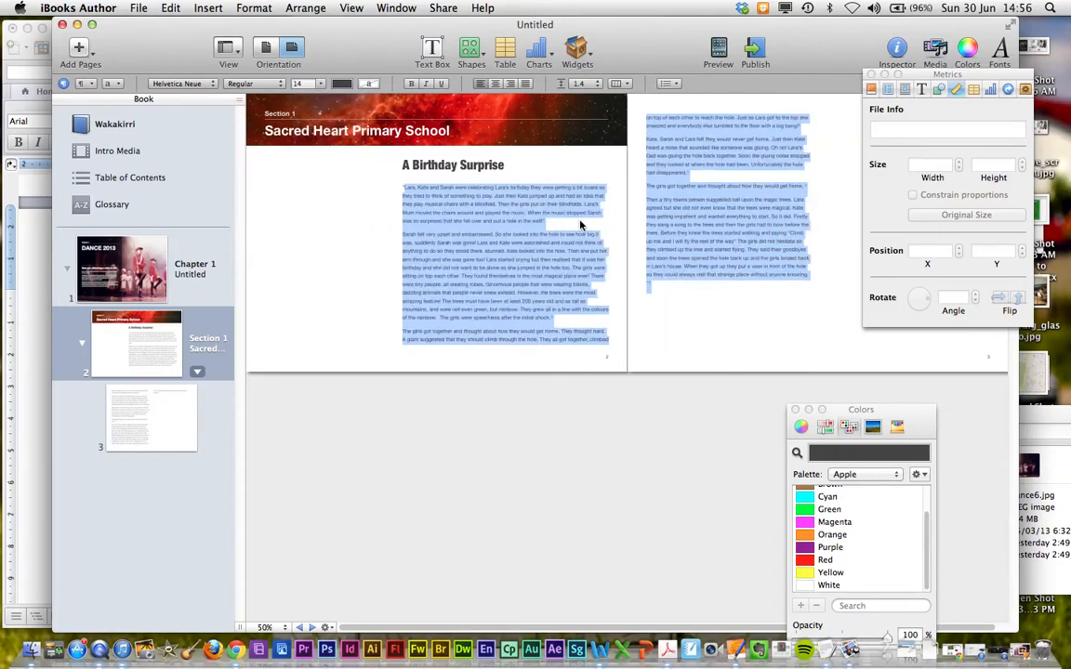
left_click(523, 224)
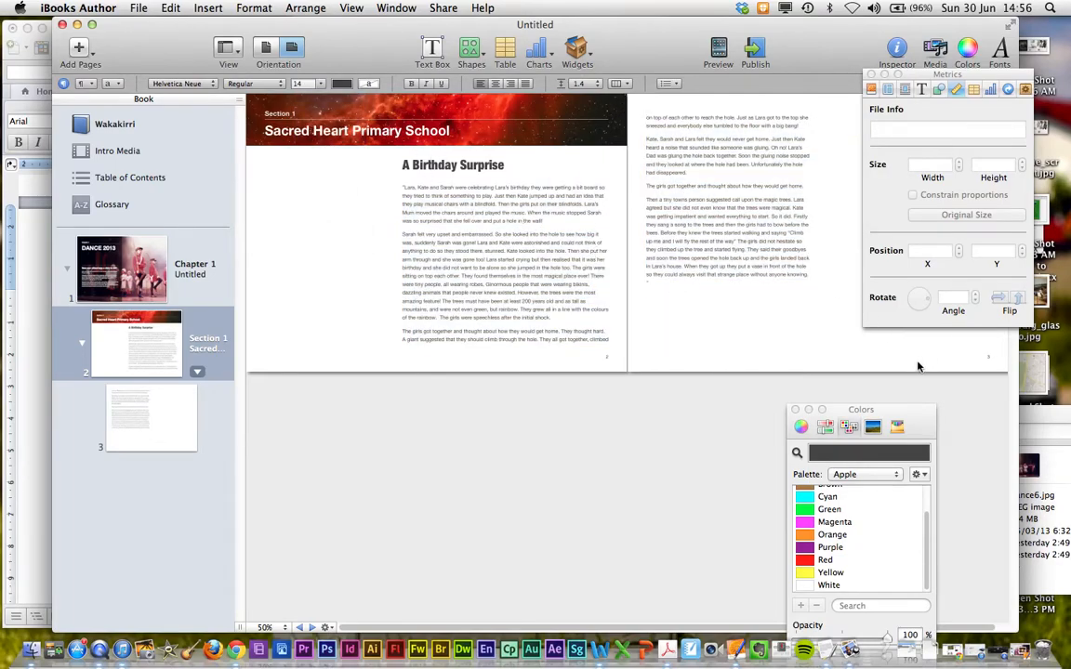
Replace Section 1's header image with dance4.jpg from Finder's Exercise 1 folder, and shift the picture downward within its mask.
left_click(1048, 420)
left_click(920, 482)
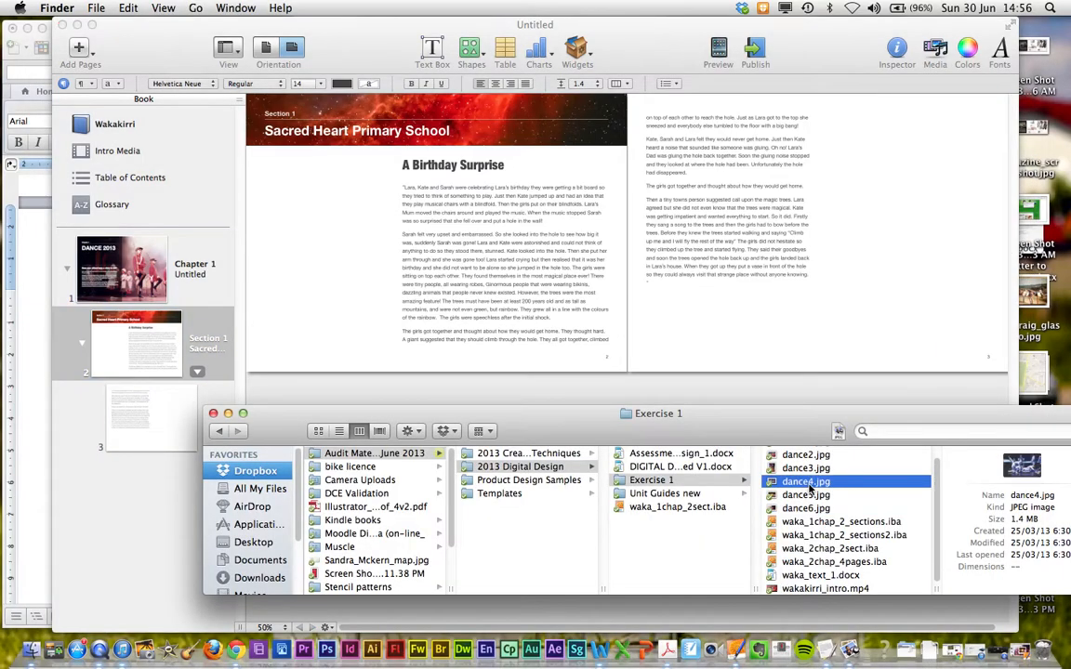
left_click_drag(751, 490, 619, 144)
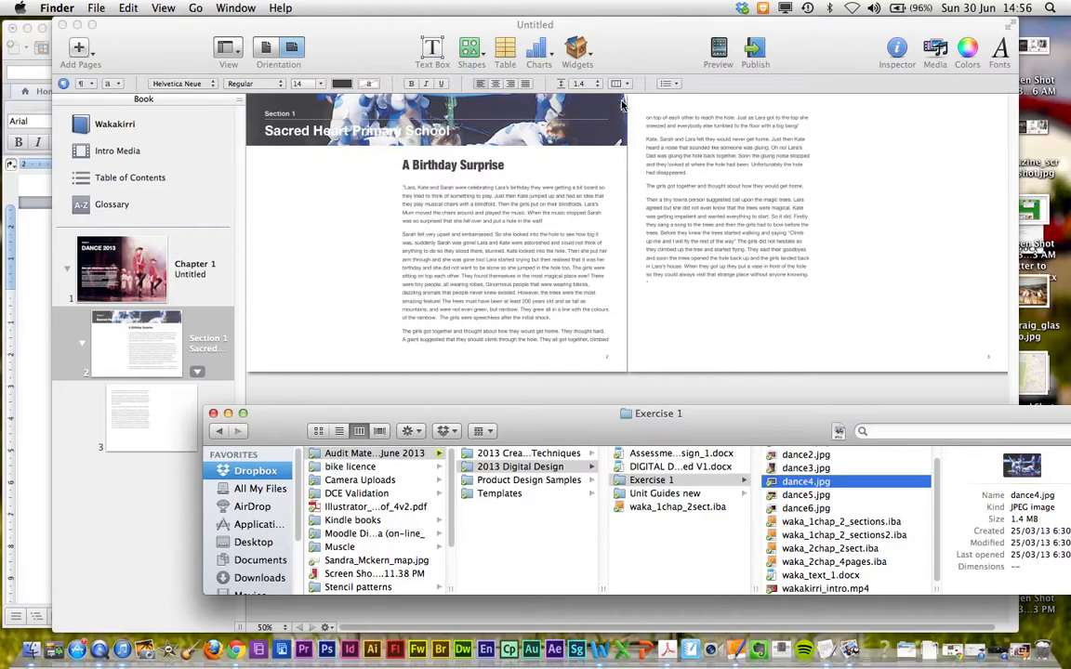
left_click(622, 105)
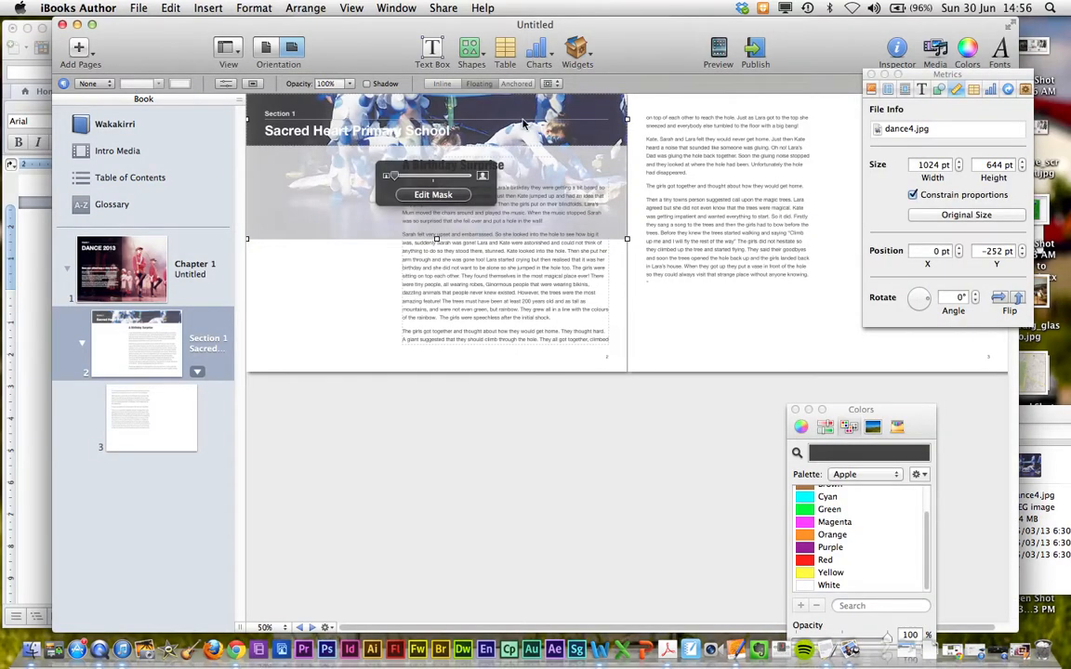
left_click_drag(619, 124, 619, 177)
left_click(358, 327)
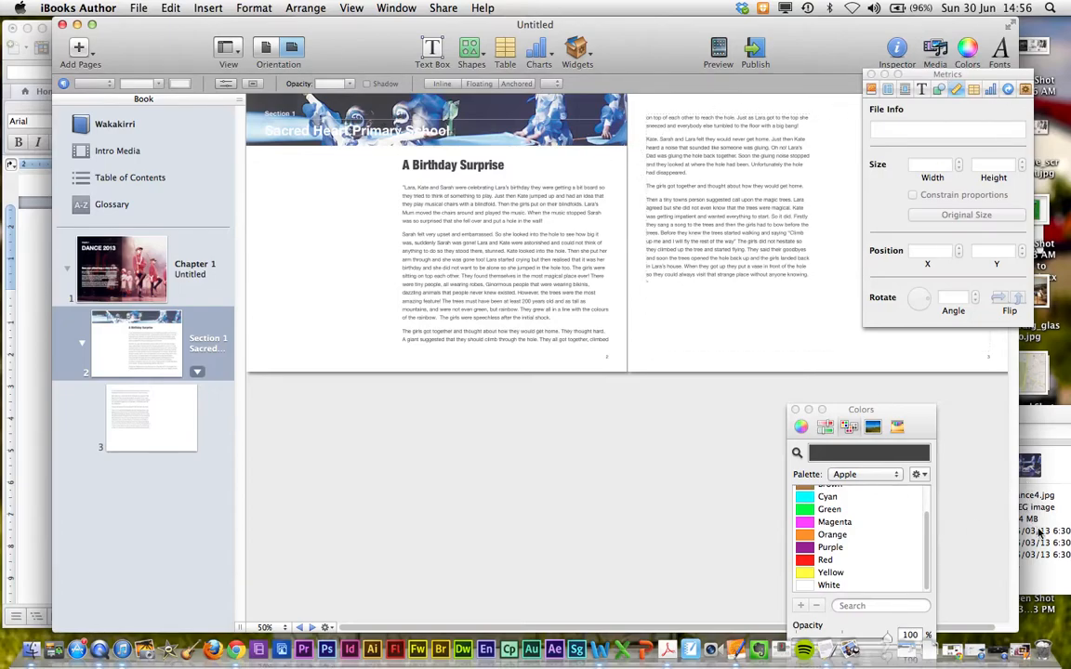
Place dance5.jpg from Finder beside the story text on page 3 and enlarge it to about 1164 by 777 pt.
left_click(1028, 532)
left_click(818, 510)
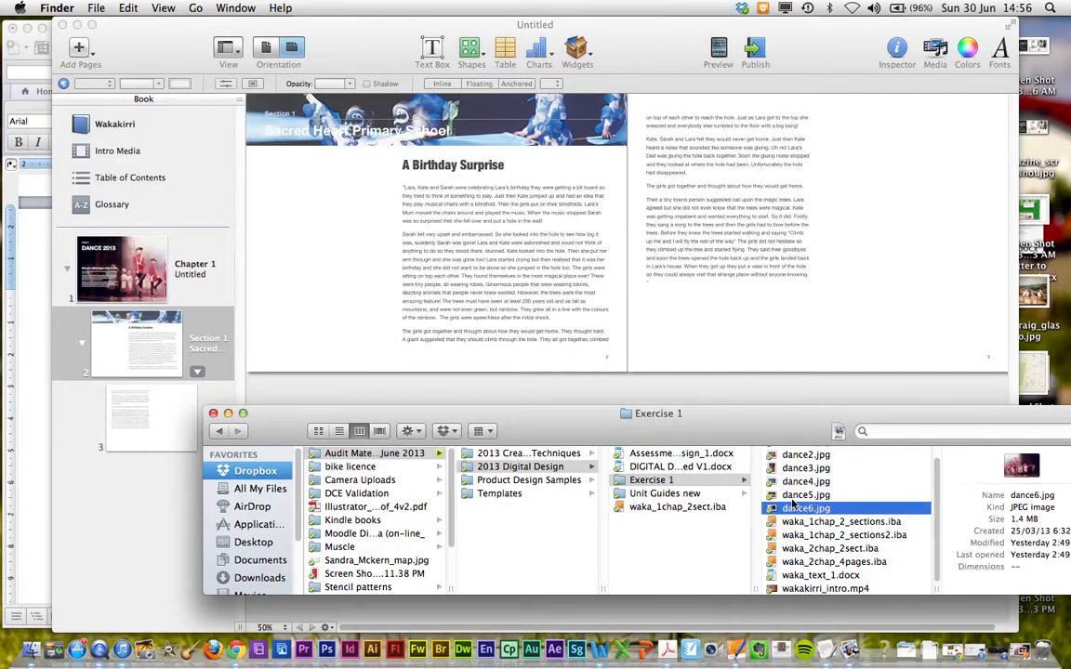
left_click(772, 499)
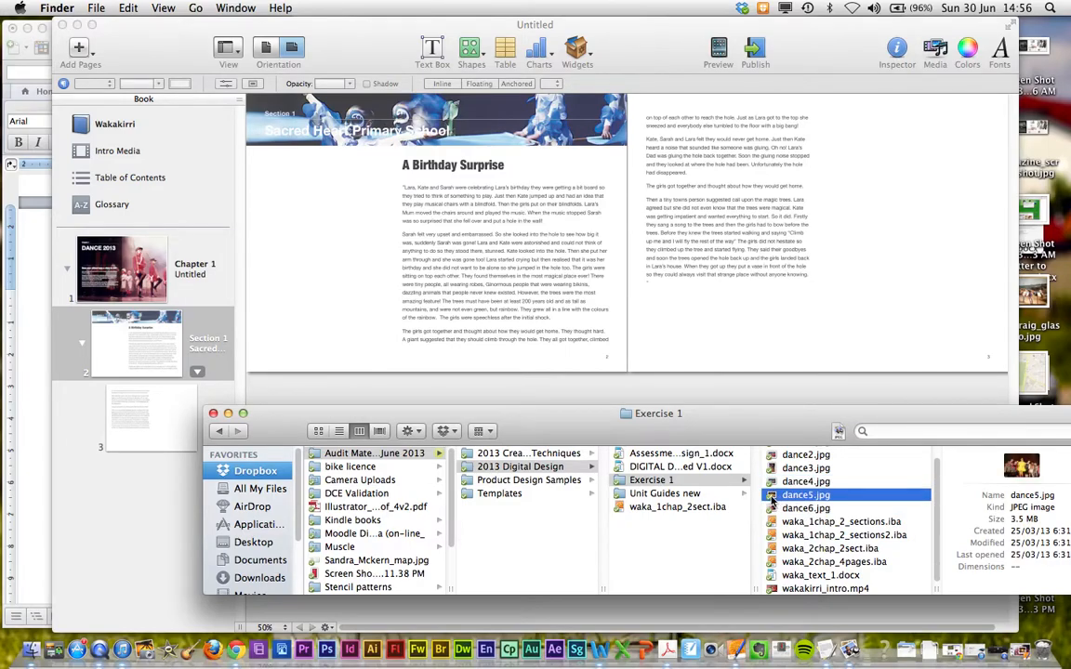
left_click_drag(773, 498, 916, 226)
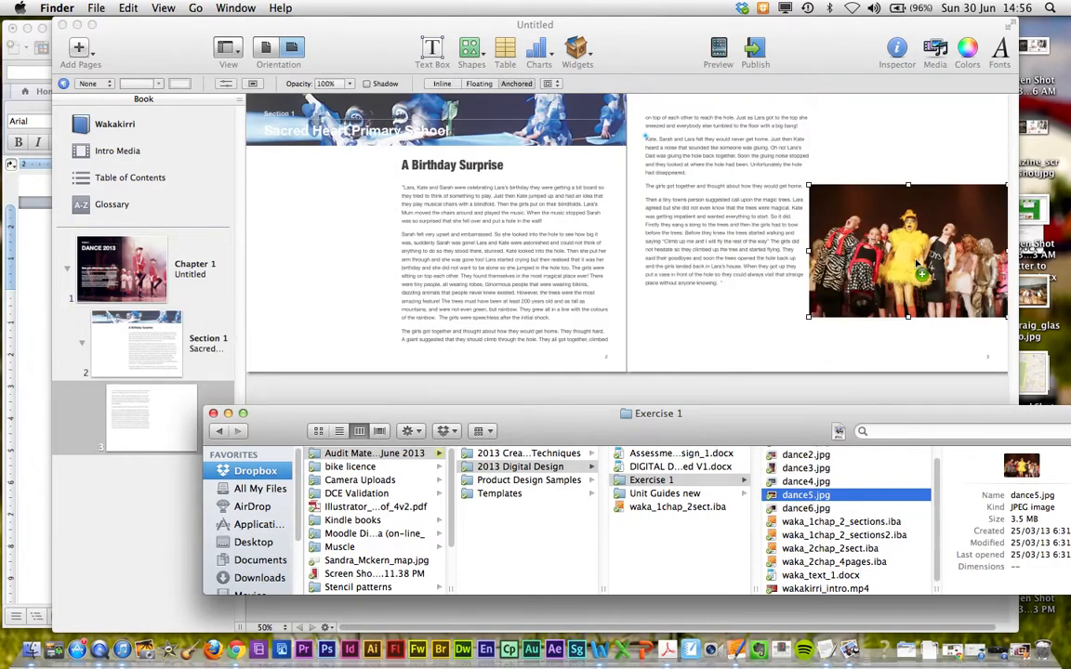
left_click_drag(811, 189, 699, 86)
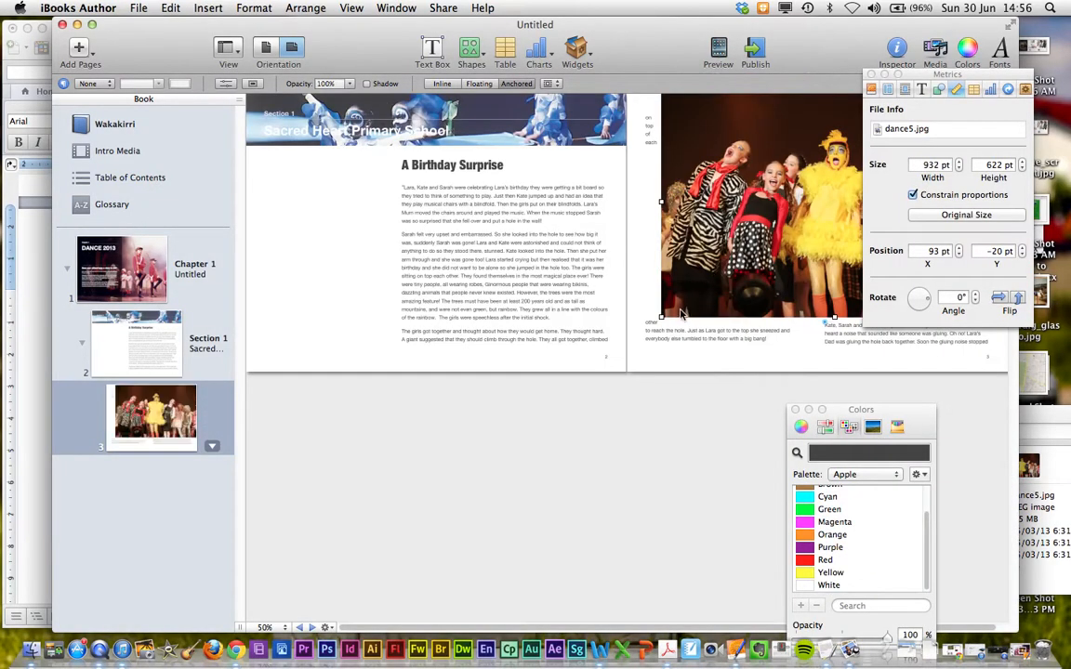
left_click_drag(661, 316, 604, 375)
Mask the dance5.jpg picture to a tall strip beside page 3's text, reposition it inside, and delete the empty line after the story.
left_click_drag(970, 74, 664, 424)
left_click(140, 491)
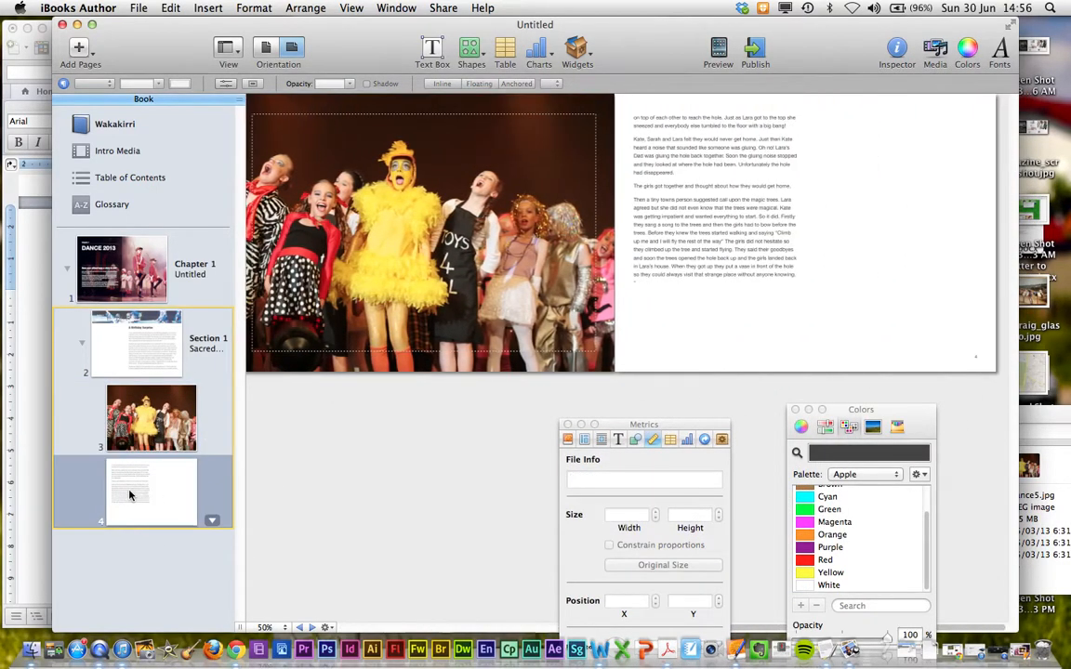
left_click(213, 395)
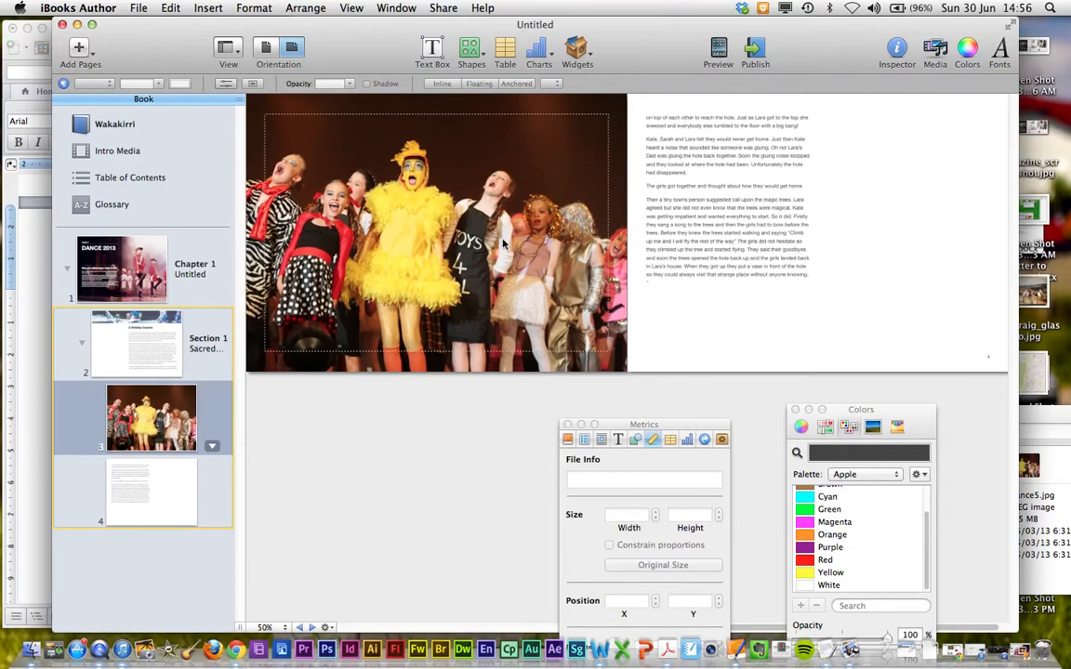
left_click(499, 108)
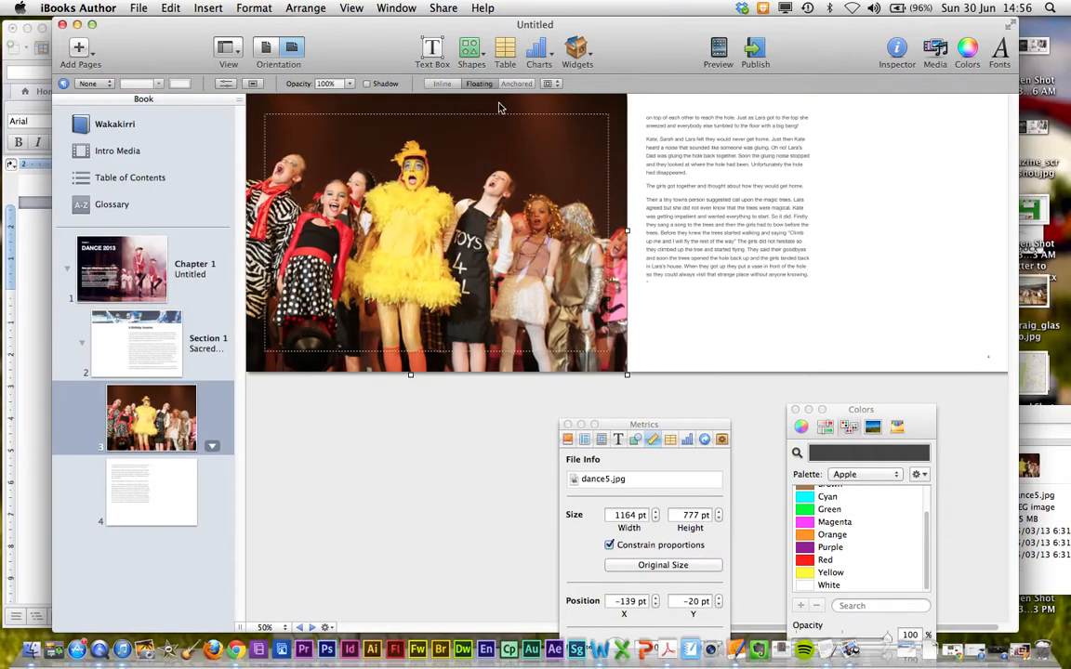
left_click(254, 85)
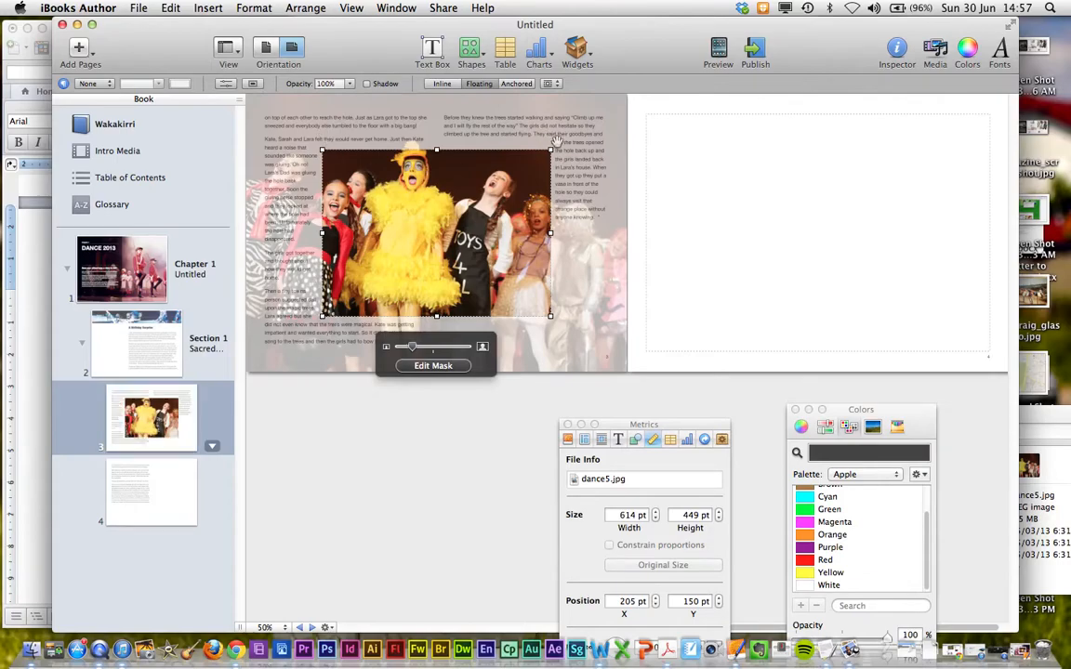
left_click_drag(553, 149, 631, 93)
left_click_drag(379, 349, 449, 377)
left_click_drag(547, 265, 686, 235)
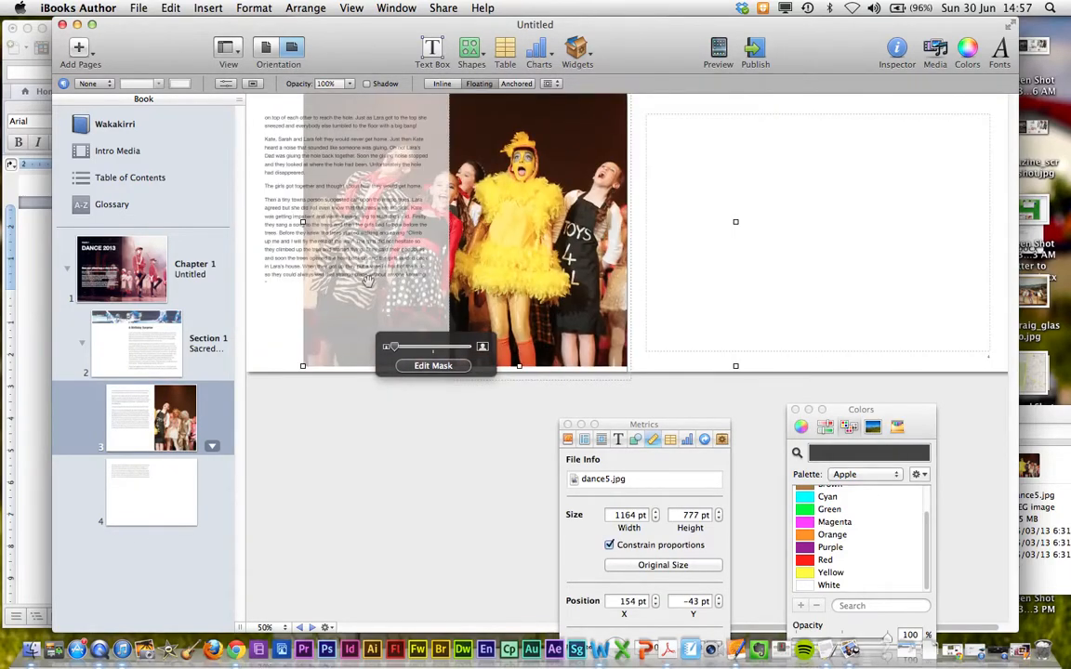
left_click(275, 299)
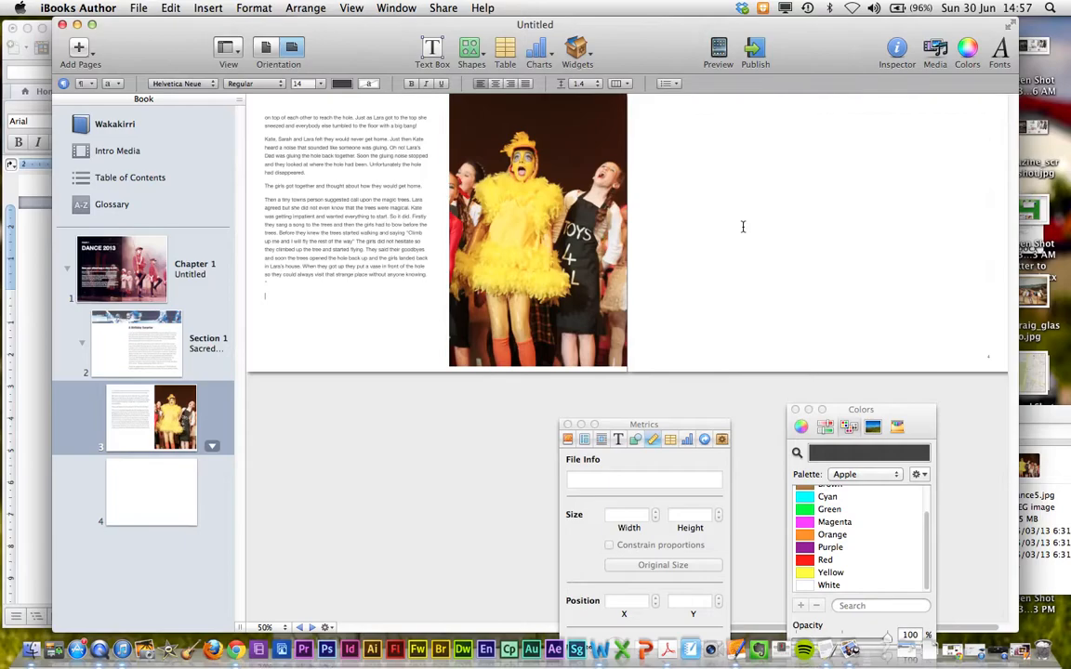
key("BackSpace")
Rename the Untitled Chapter 1 in the book outline as "DANCE 2013".
left_click(134, 244)
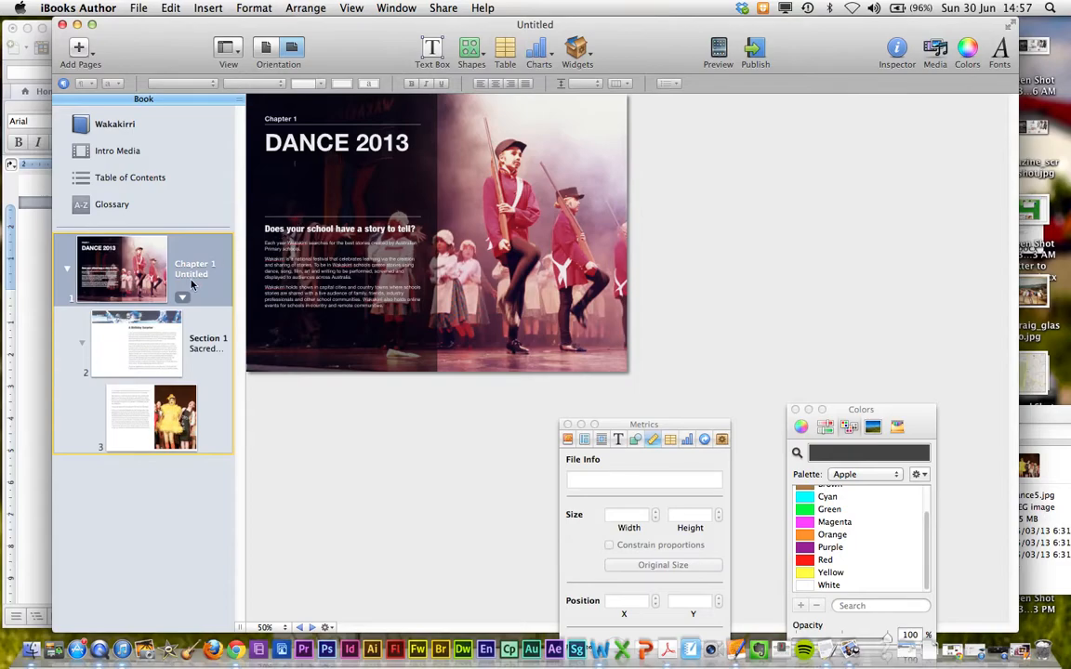
left_click(153, 348)
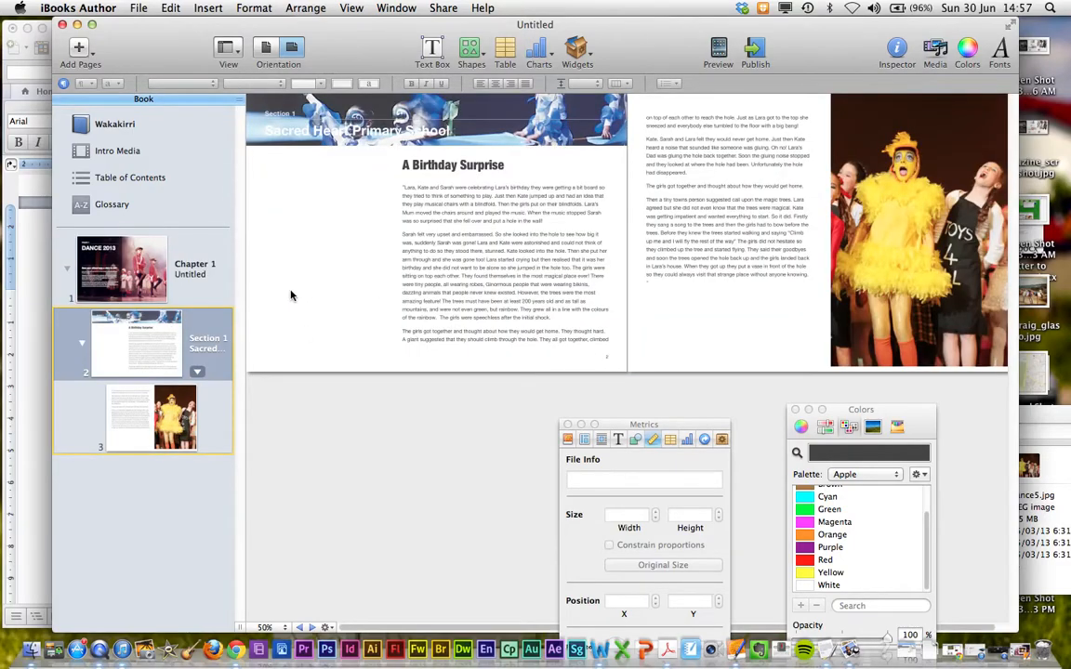
left_click(140, 383)
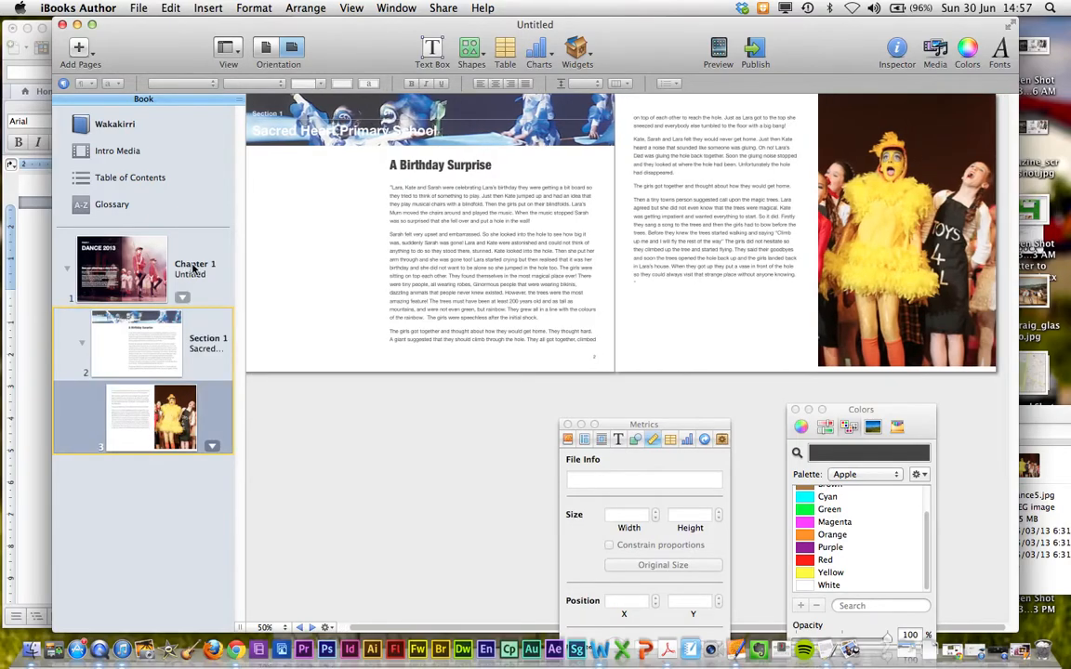
left_click(188, 279)
left_click(191, 275)
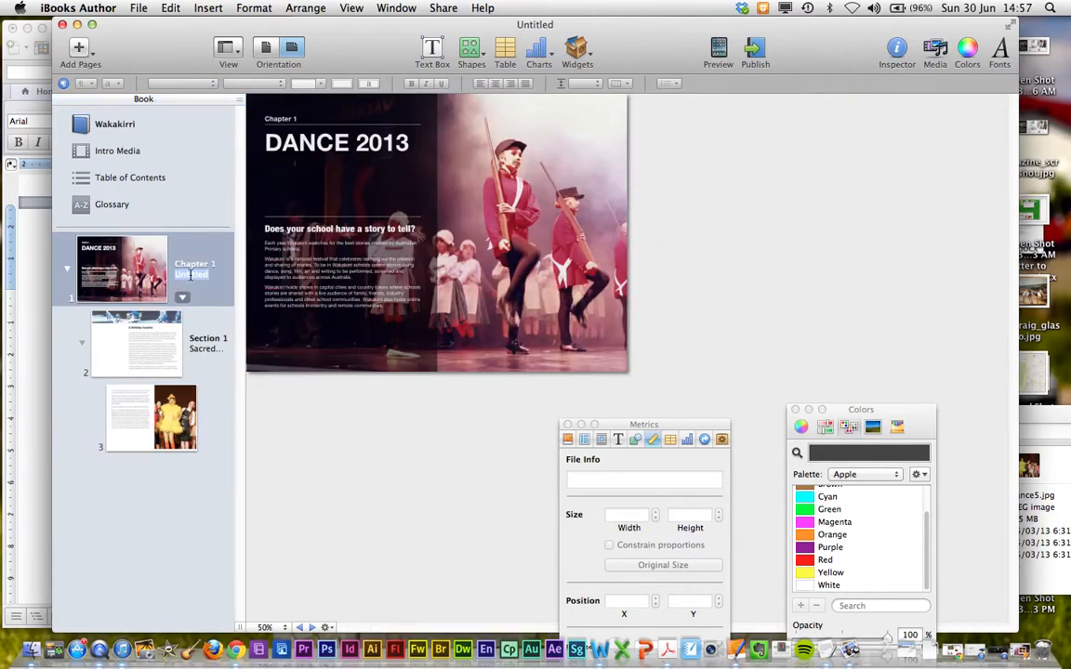
type("DANCE 2013")
left_click(166, 314)
Collapse Section 1 in the book outline and add a new section with the Section layout after it.
left_click(153, 253)
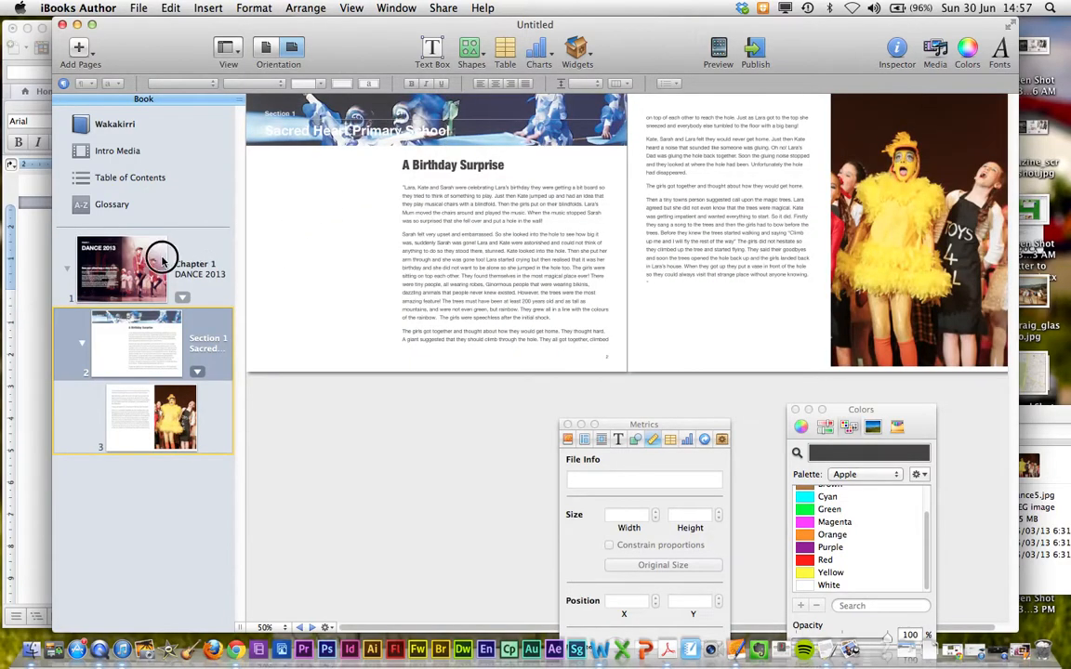
left_click(162, 344)
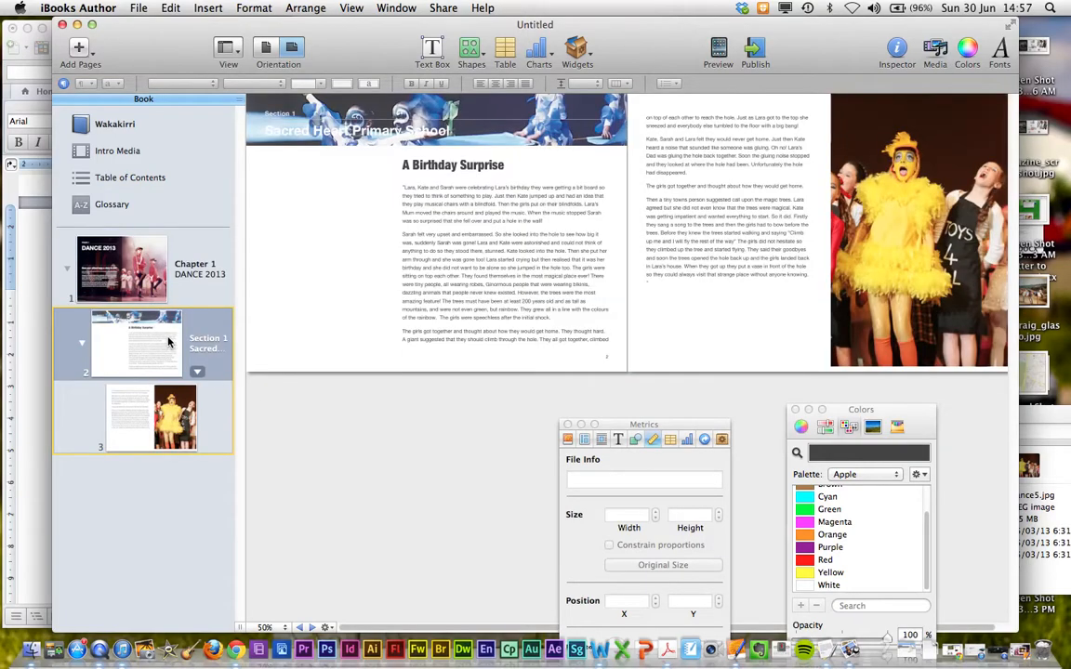
left_click(182, 421)
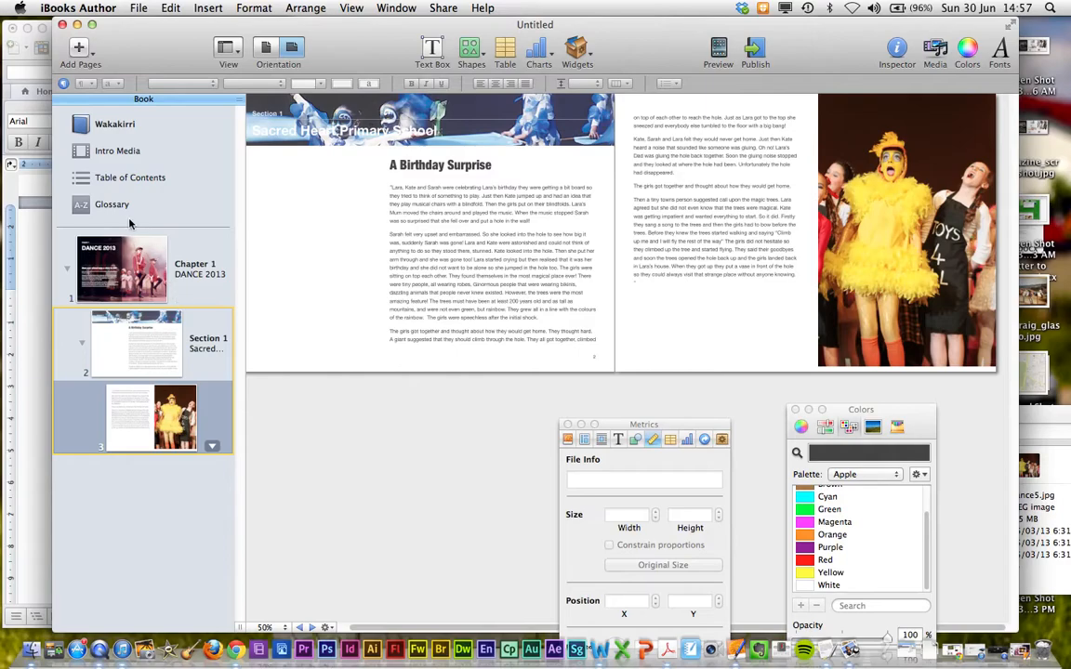
left_click(82, 346)
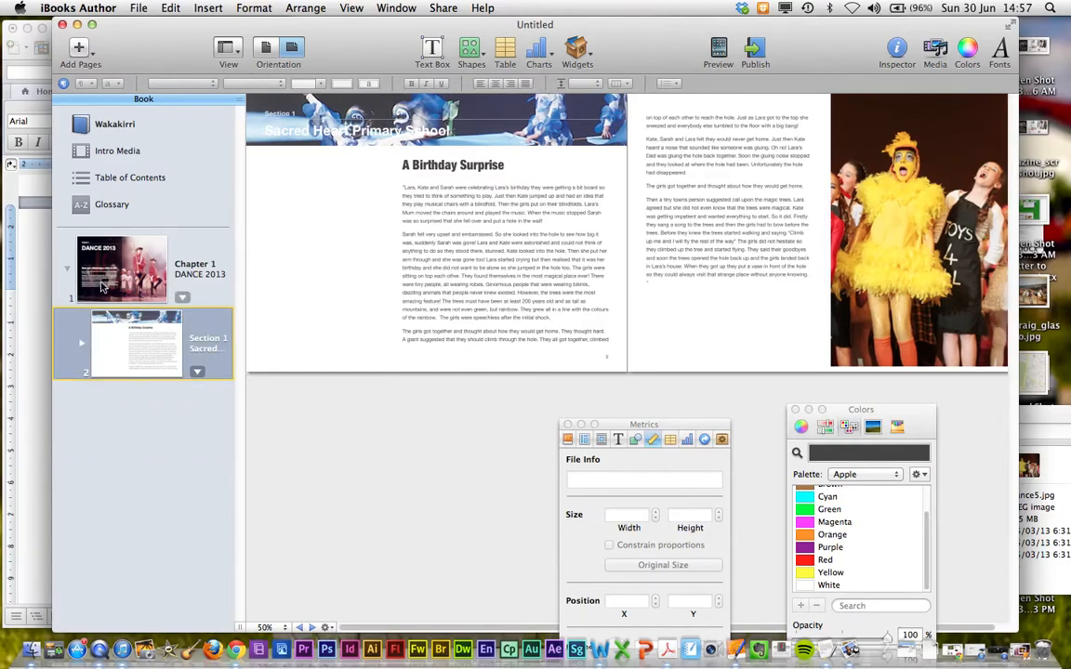
left_click(80, 49)
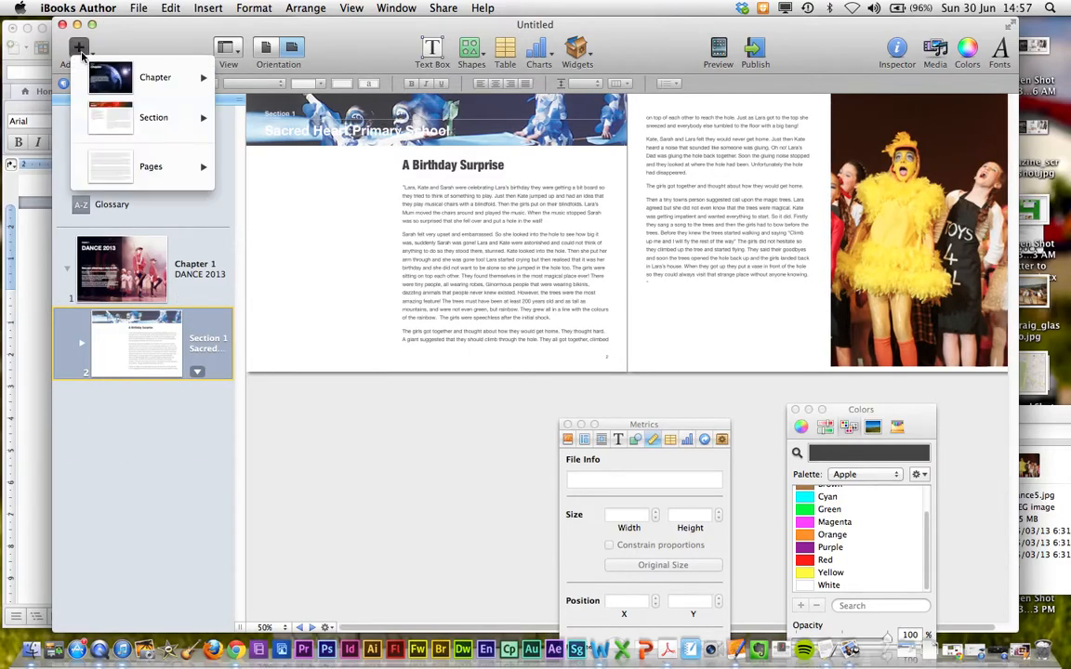
mouse_move(149, 117)
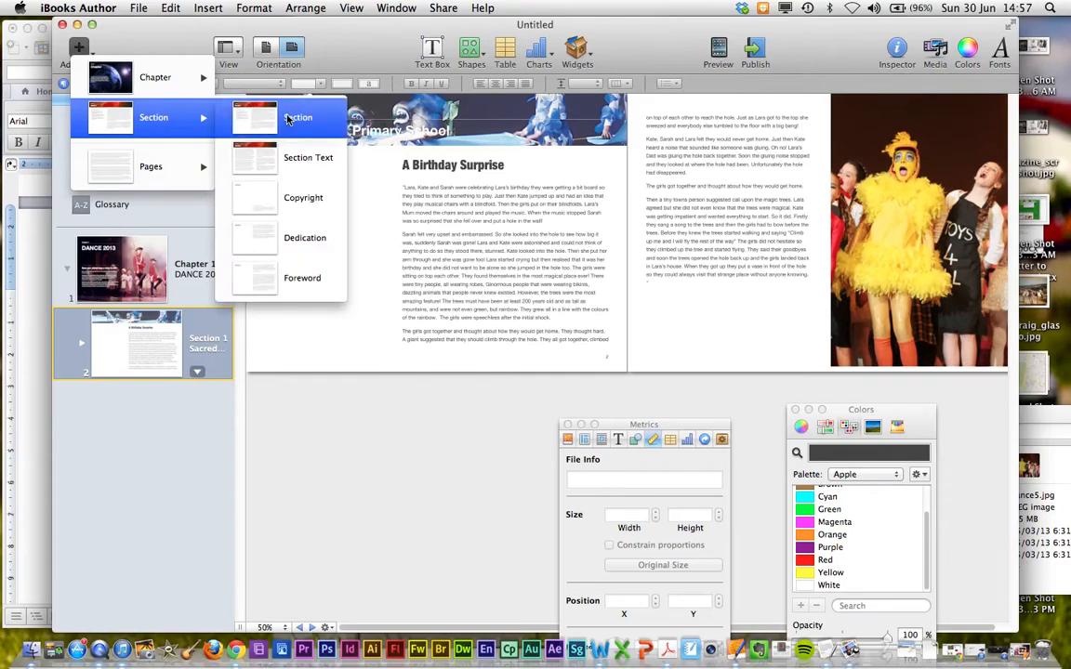
left_click(270, 118)
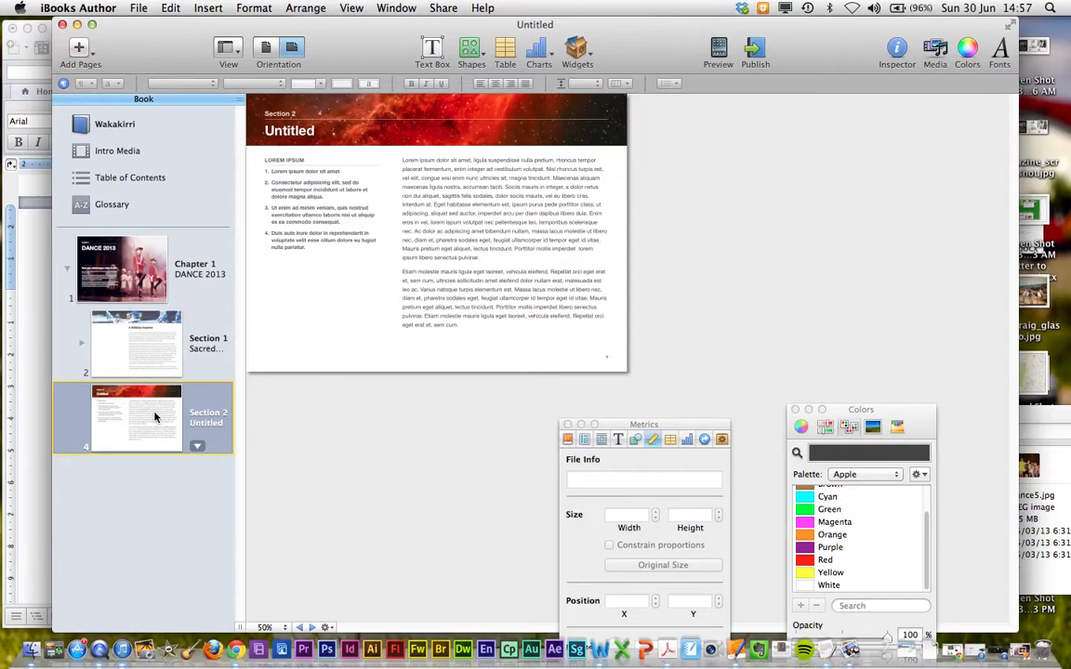
Delete the numbered-list placeholder in Section 2 and replace the Untitled heading with "Altona North Primary School" from waka_text_1.docx, leaving out VIC.
left_click(307, 234)
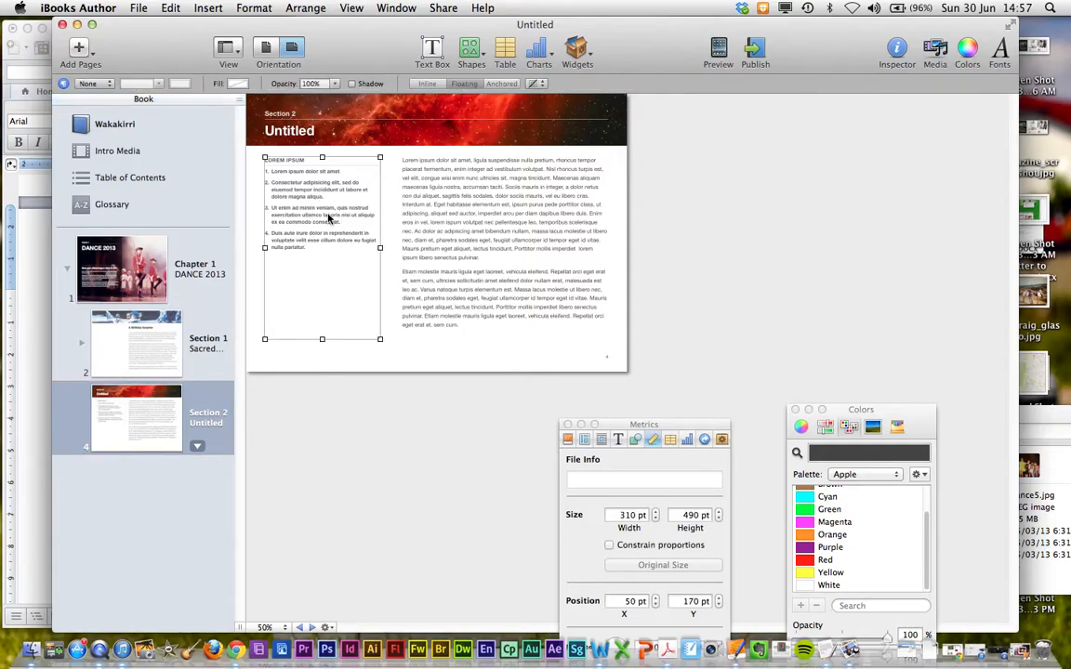
key("Delete")
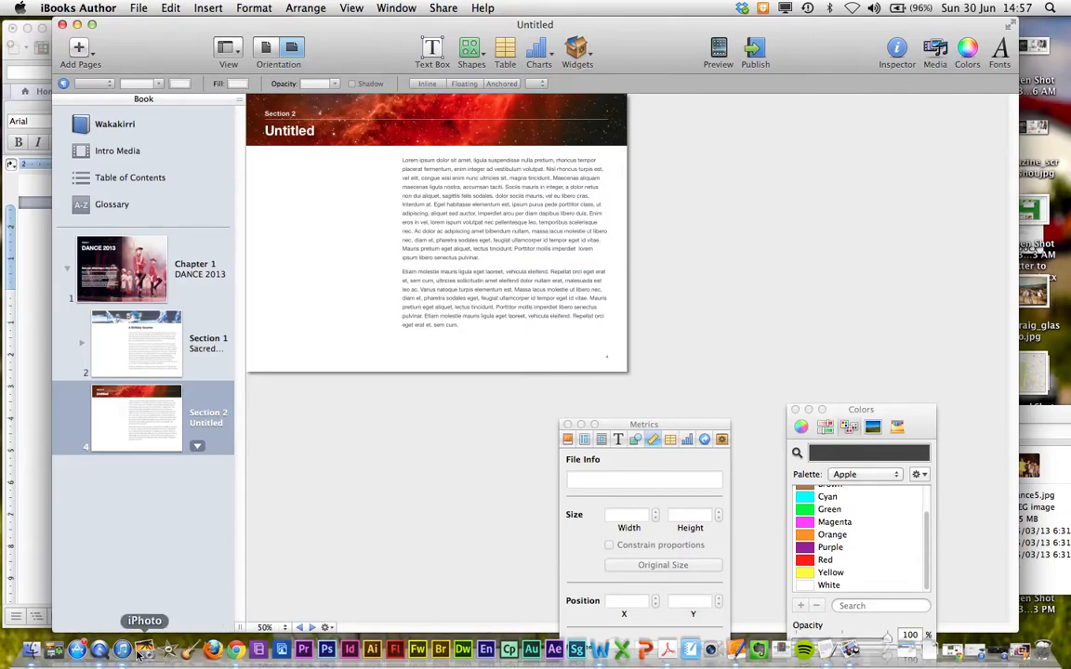
left_click(600, 651)
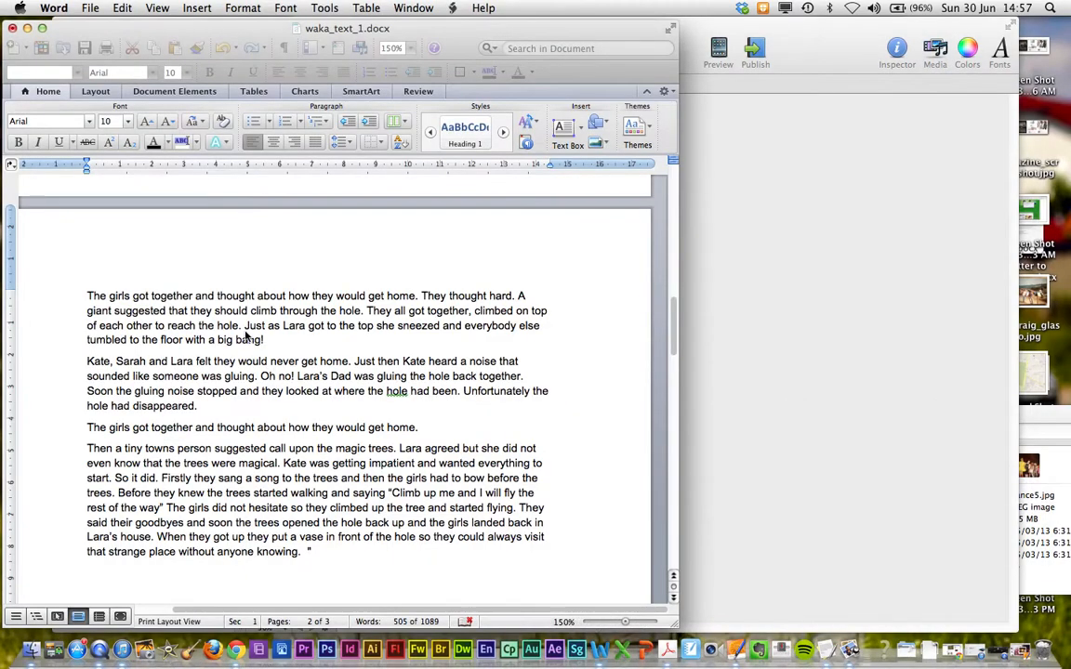
left_click_drag(248, 340, 278, 373)
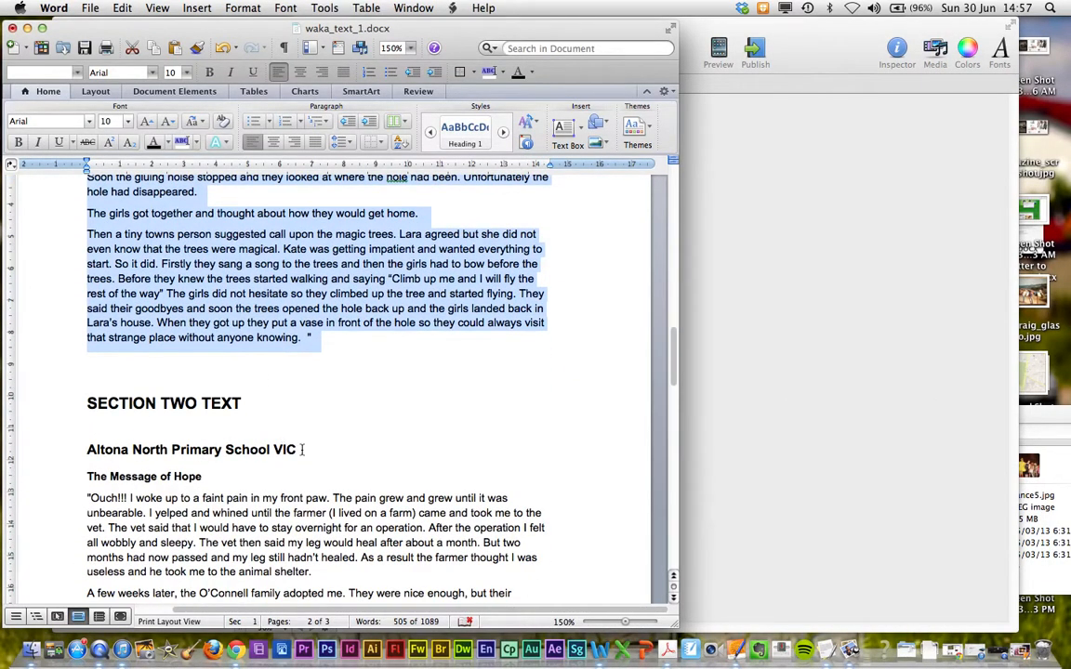
left_click_drag(301, 450, 105, 456)
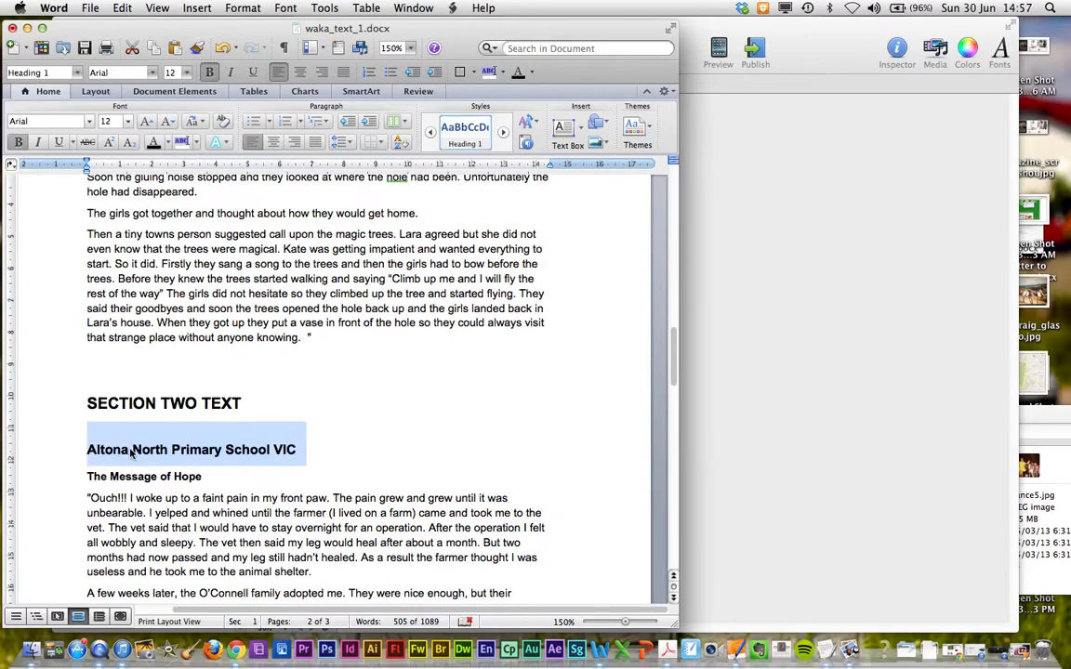
left_click(724, 287)
left_click(295, 132)
double_click(294, 132)
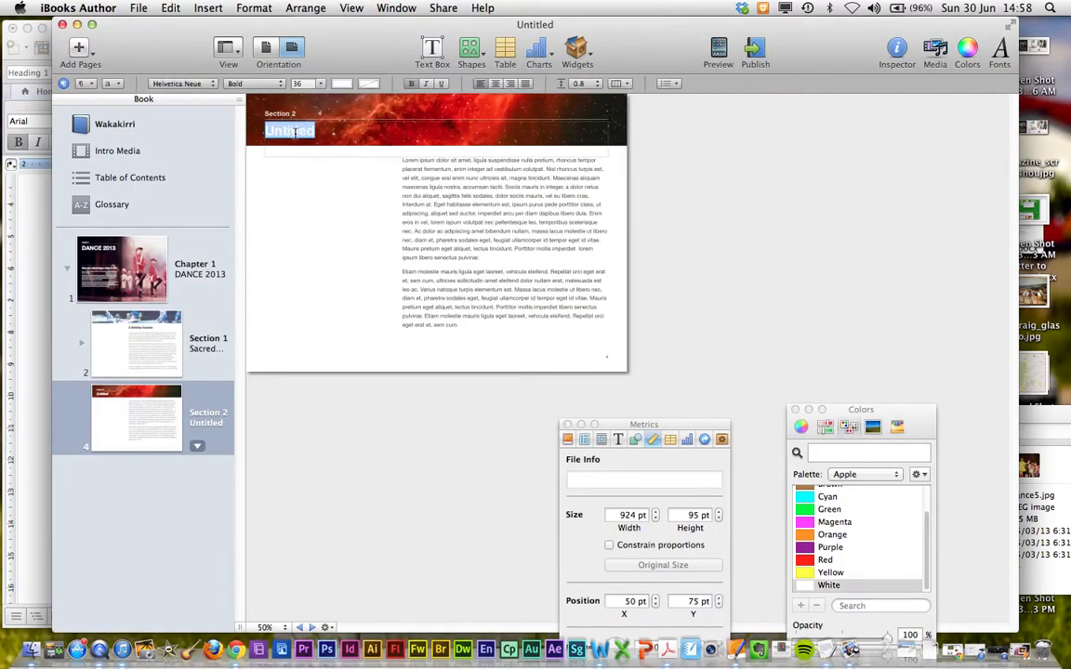
type("Altona North Primary School VIC")
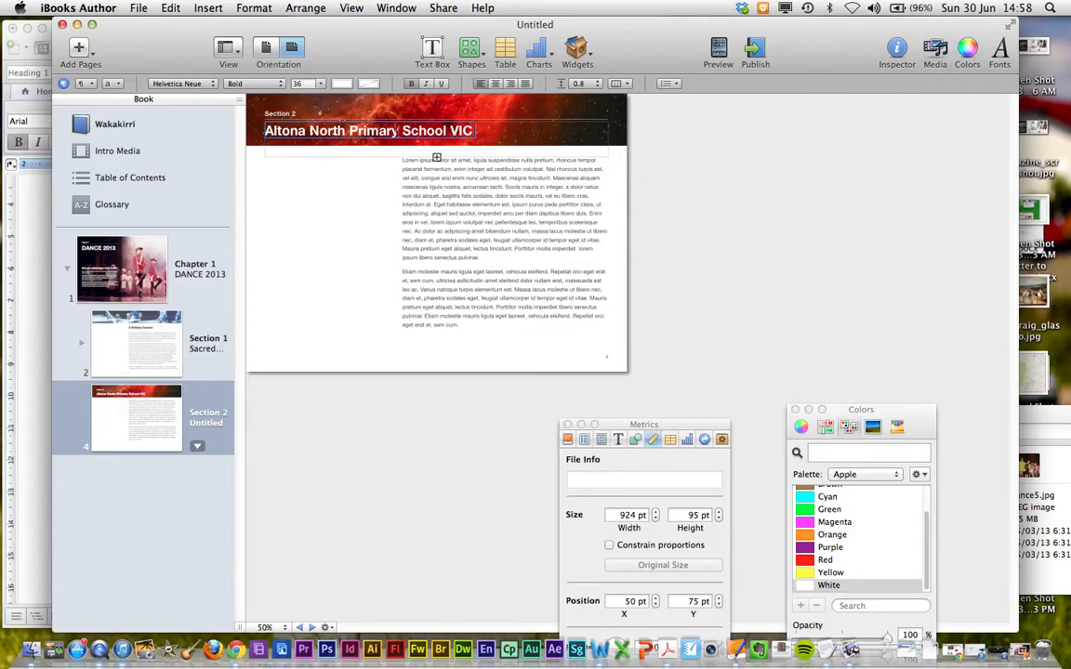
double_click(460, 130)
key("BackSpace")
Replace the red space picture in Section 2's header with dance1.jpg from the Exercise 1 folder in Finder.
left_click(569, 103)
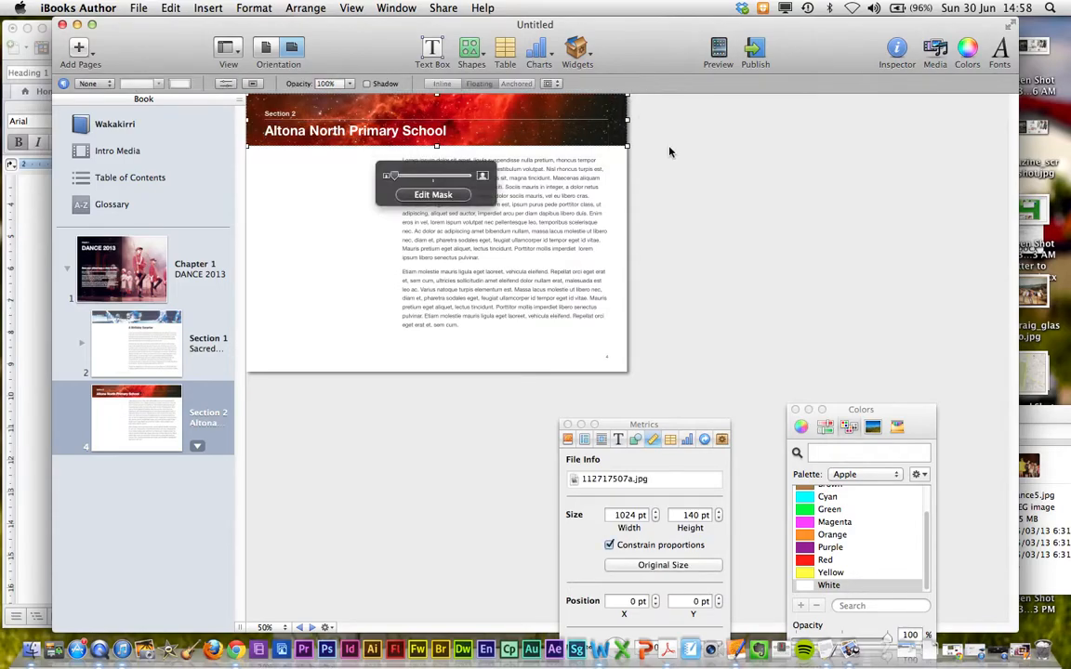
left_click(1050, 532)
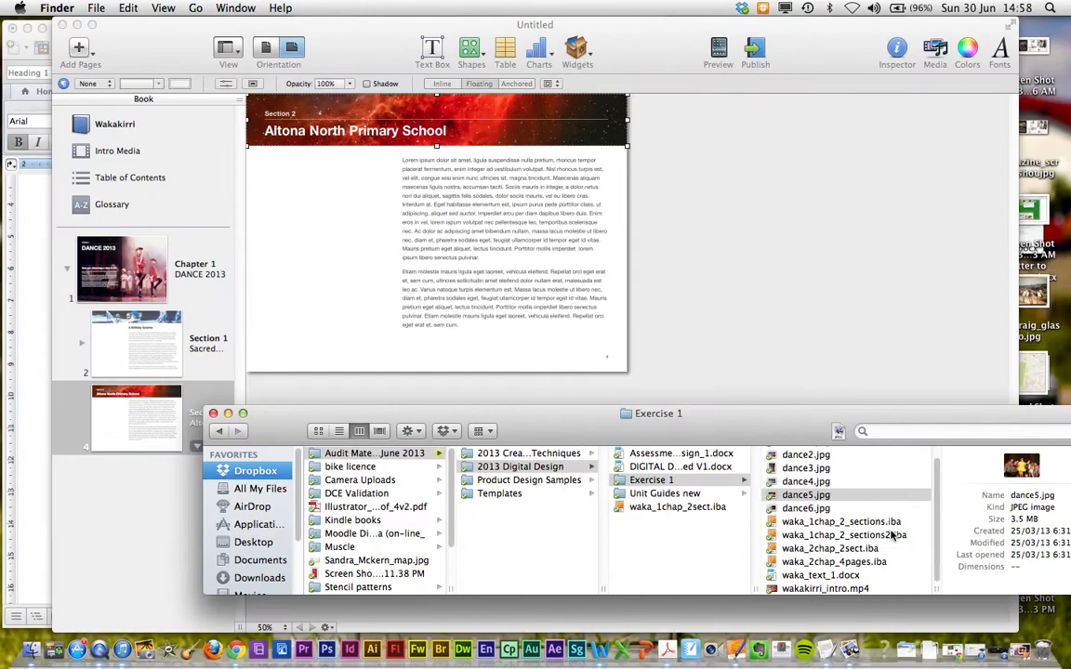
left_click(818, 477)
scroll(812, 476, "up", 1)
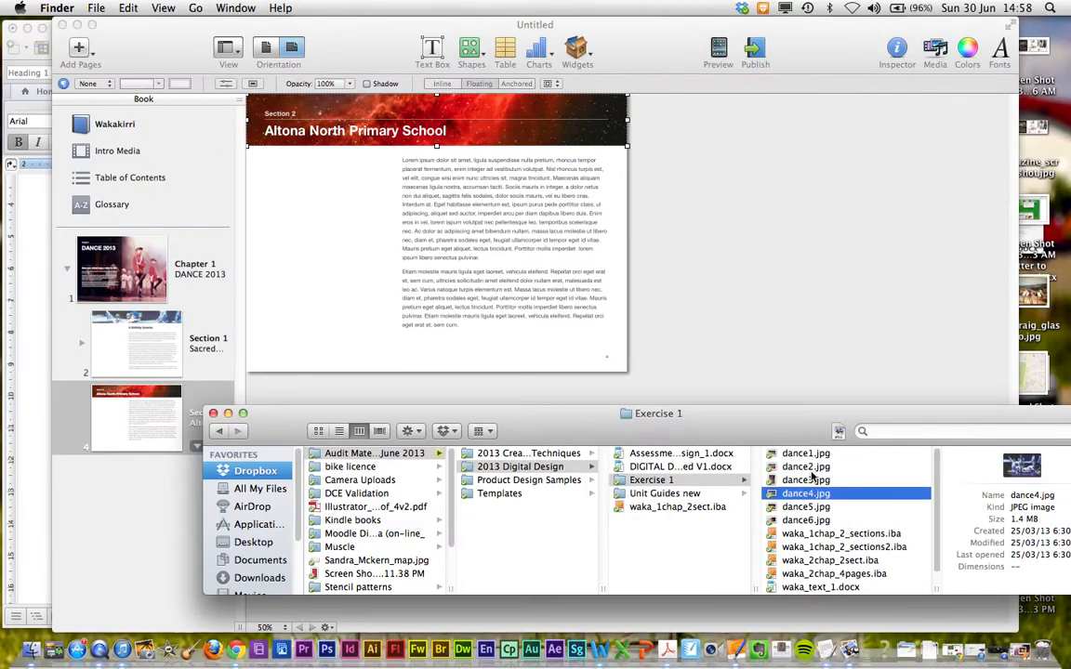
left_click(775, 454)
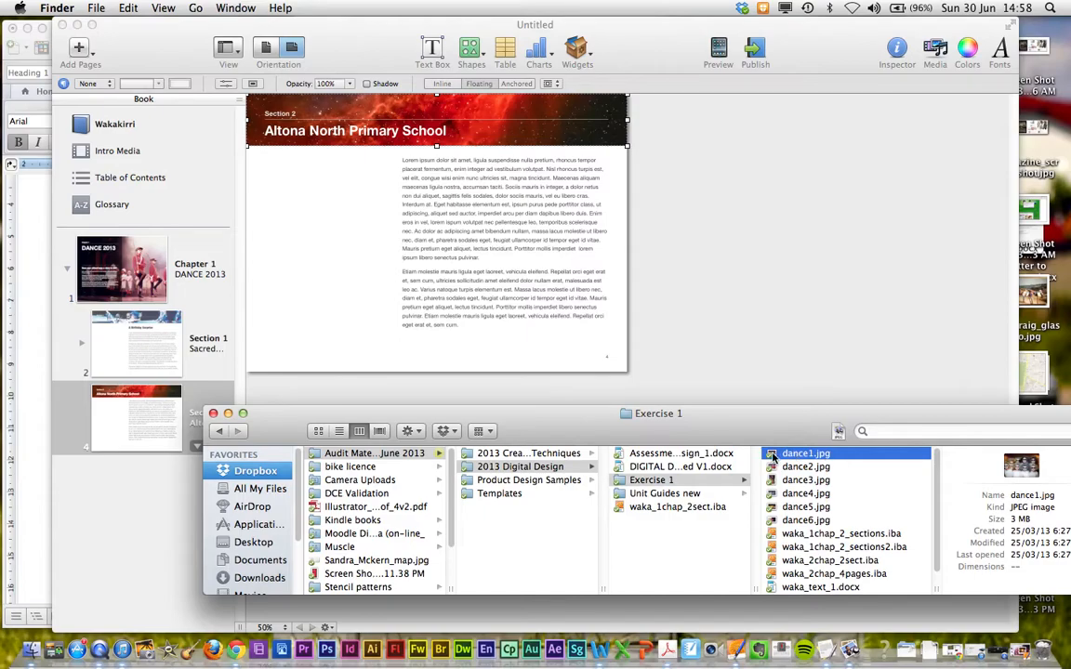
left_click_drag(774, 455, 619, 109)
Edit the header picture's mask and shift dance1.jpg up to about y -371 pt, so the faces fill the banner.
double_click(616, 136)
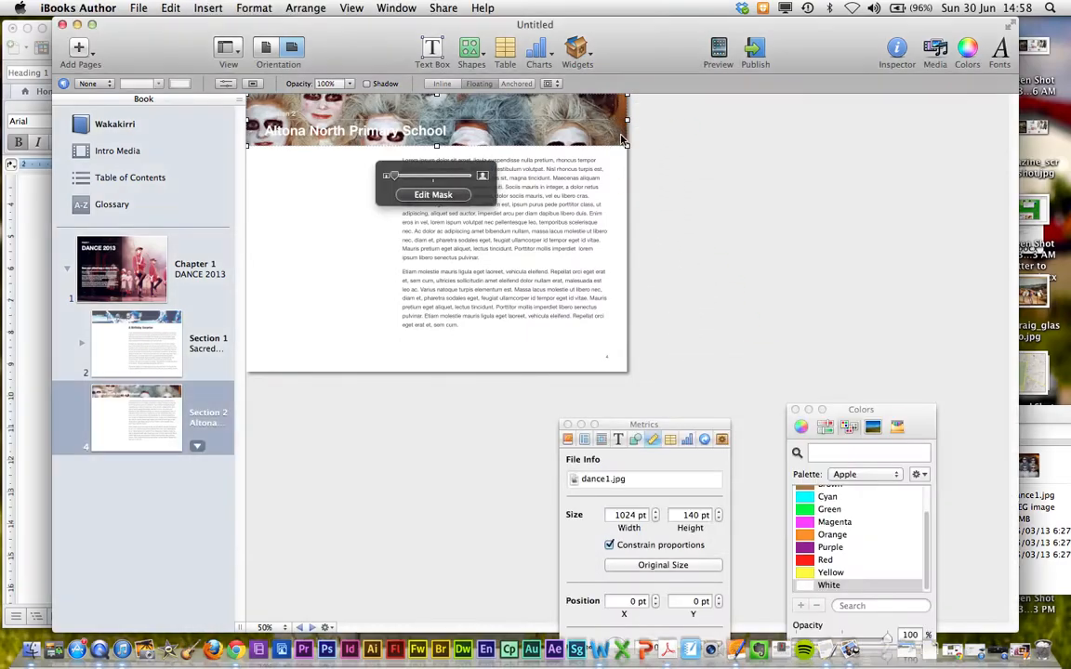
left_click(423, 194)
left_click(442, 195)
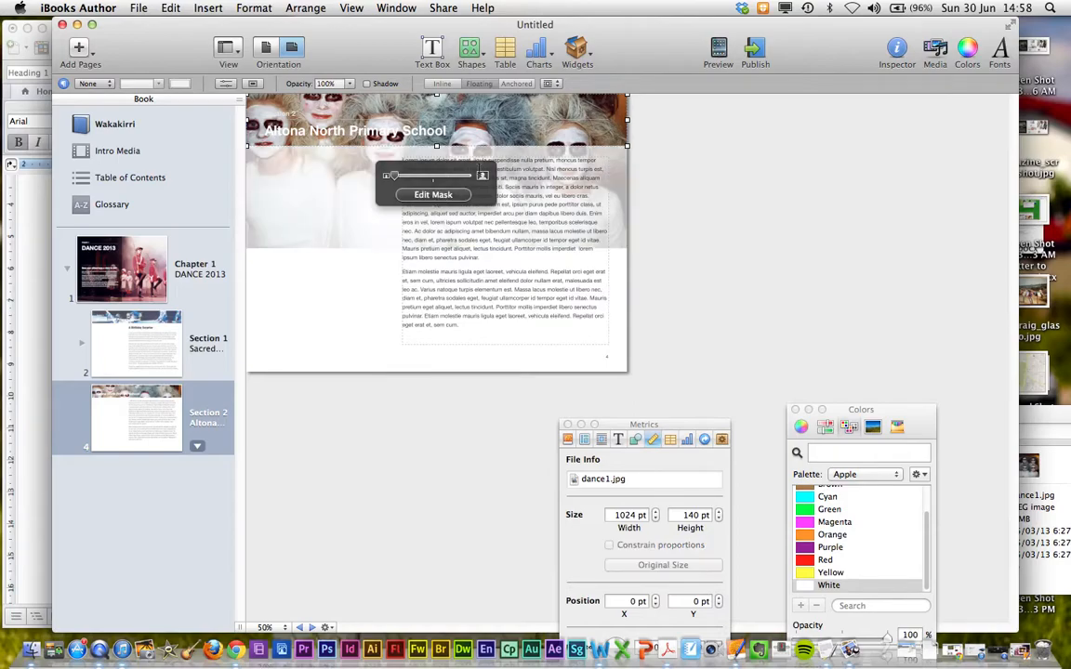
left_click_drag(621, 111, 617, 80)
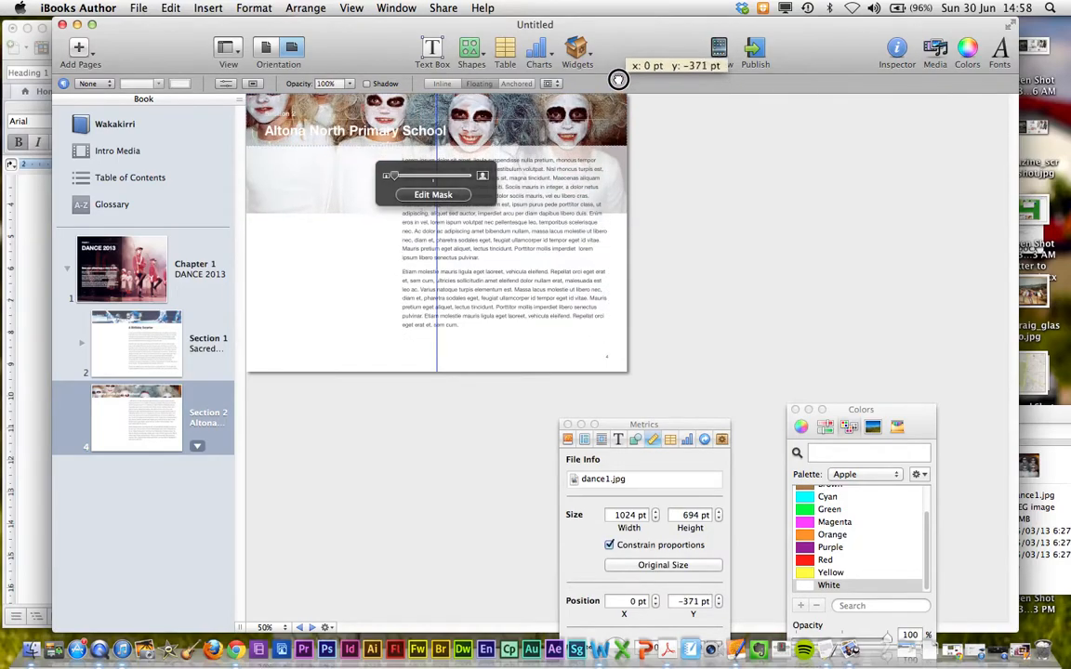
left_click(436, 317)
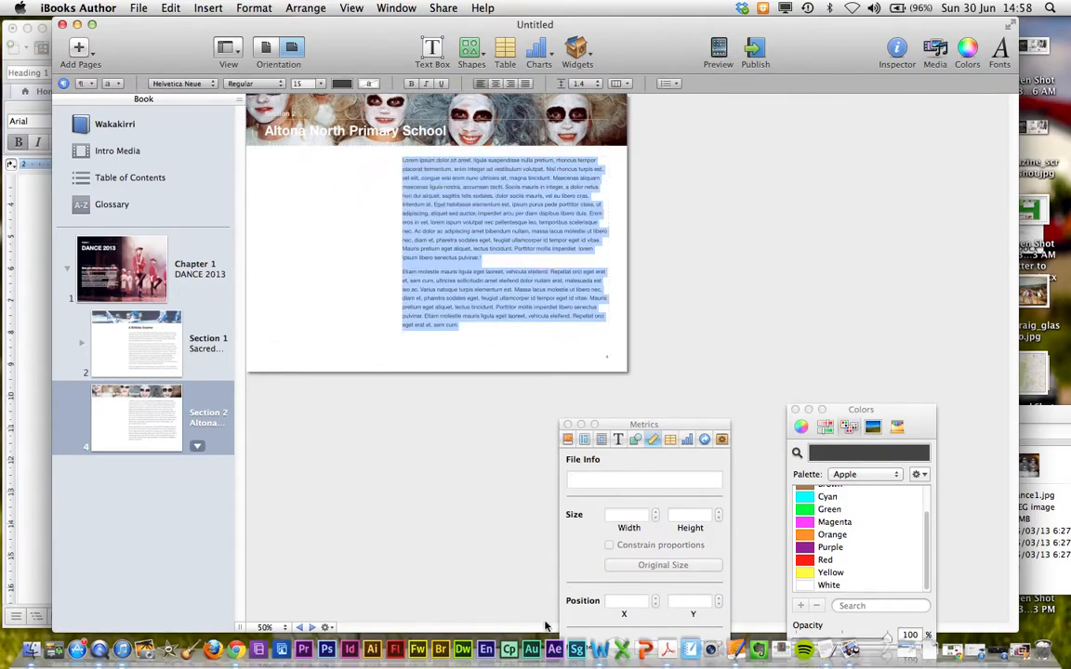
Switch to waka_text_1.docx in Word and copy the Section Two story from the heading "The Message of Hope" to its end.
left_click(600, 649)
scroll(222, 447, "down", 3)
scroll(205, 428, "down", 3)
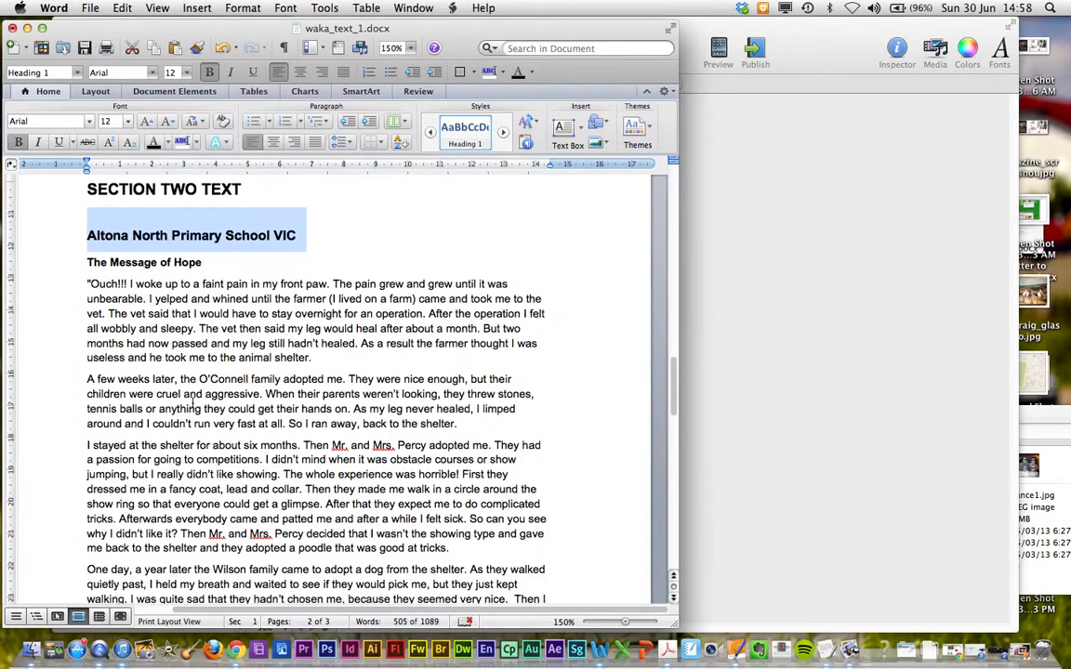
left_click_drag(83, 243, 511, 356)
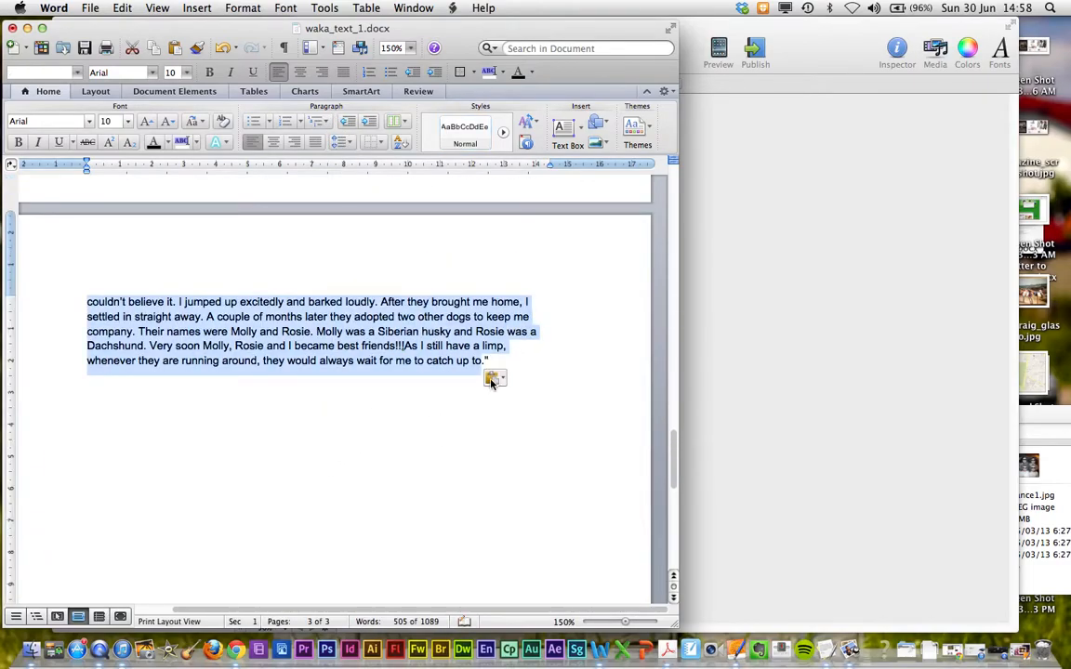
key("super+z")
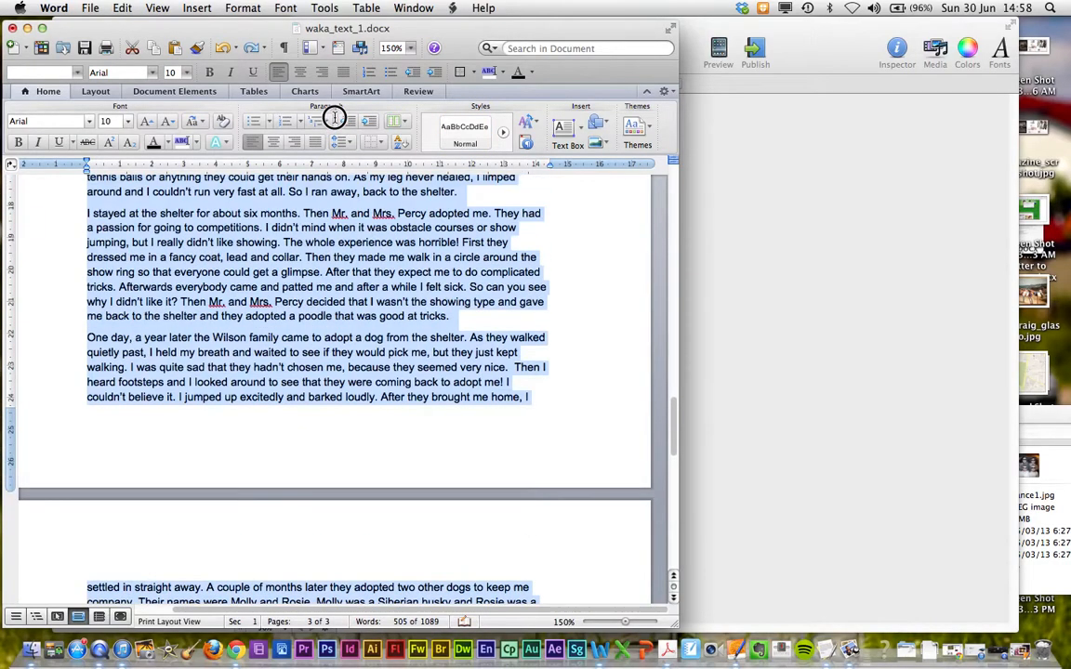
left_click_drag(254, 315, 87, 261)
Return to iBooks Author and replace Section 2's body placeholder text with the copied story.
left_click(827, 318)
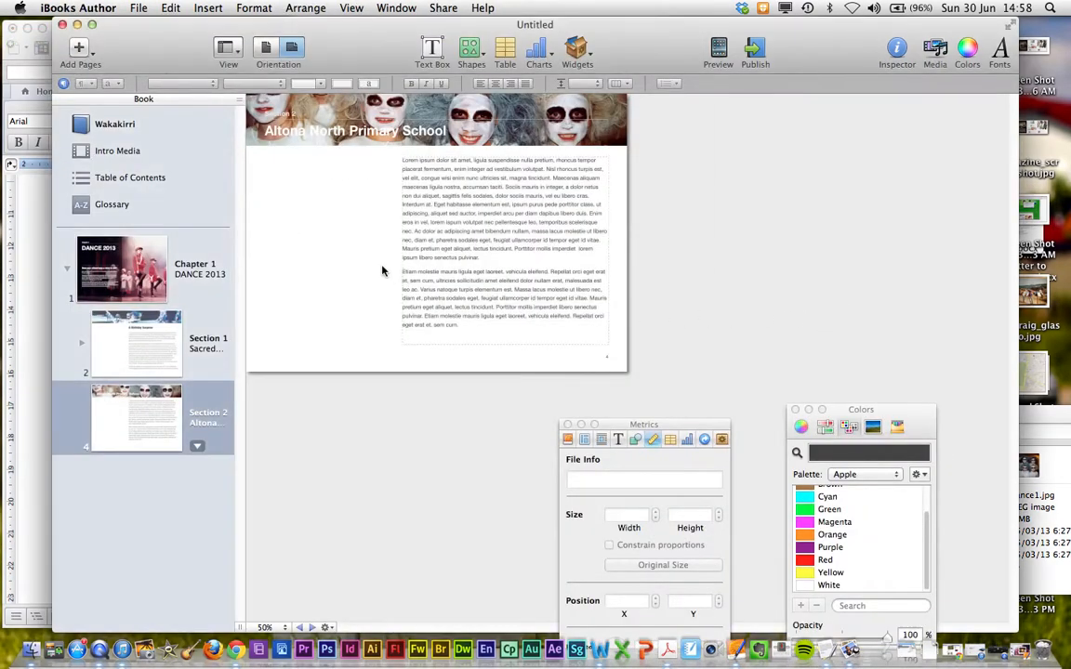
left_click(157, 423)
left_click(526, 216)
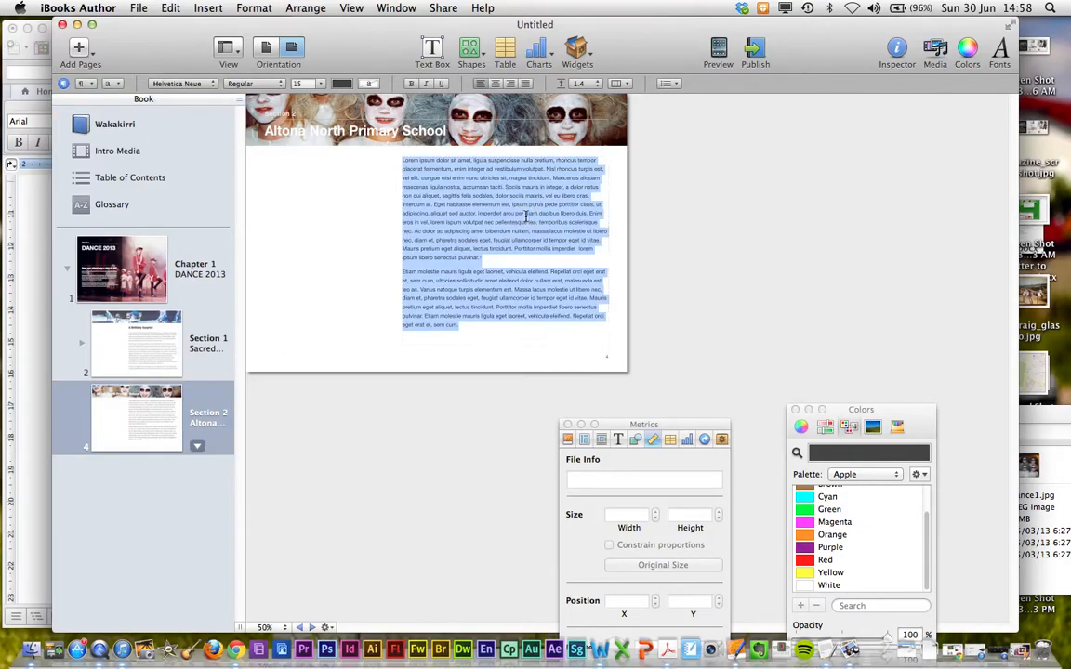
key("super+v")
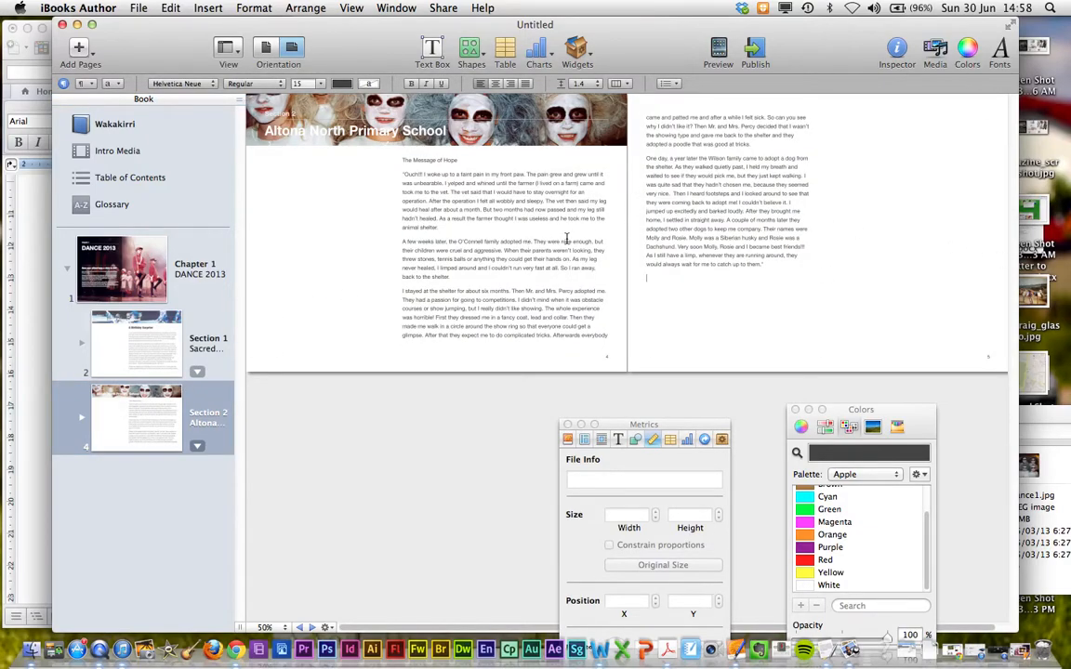
left_click(738, 196)
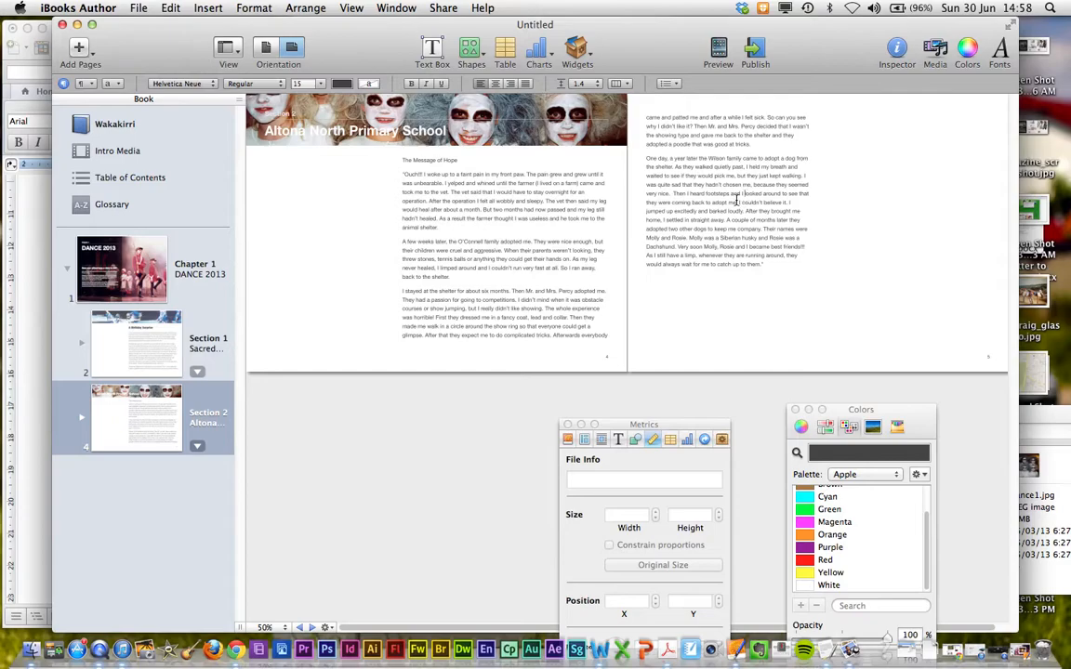
left_click(194, 450)
left_click(197, 445)
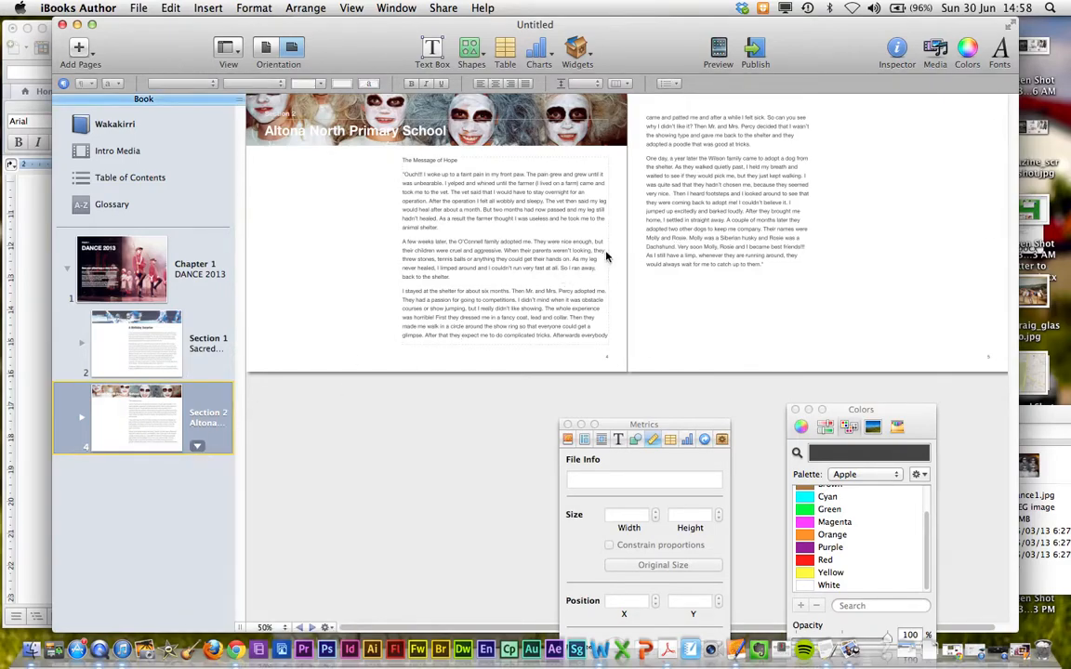
Place dance6.jpg from Finder at the lower edge of page 5 and enlarge it to about 1094 by 730 pt.
left_click(715, 197)
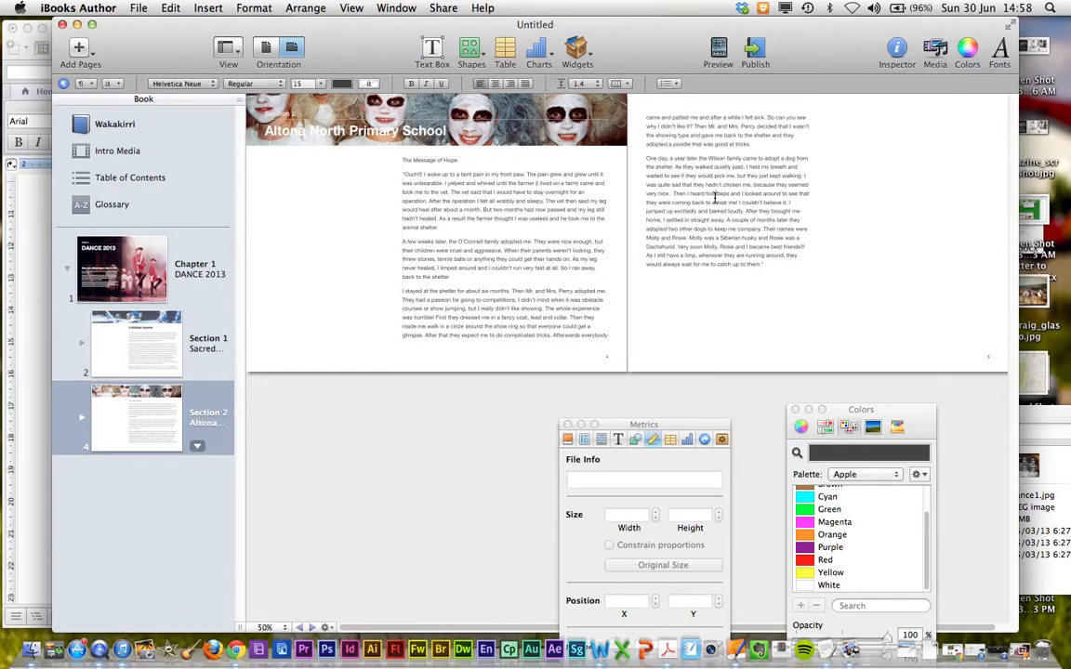
left_click(1050, 512)
left_click(800, 481)
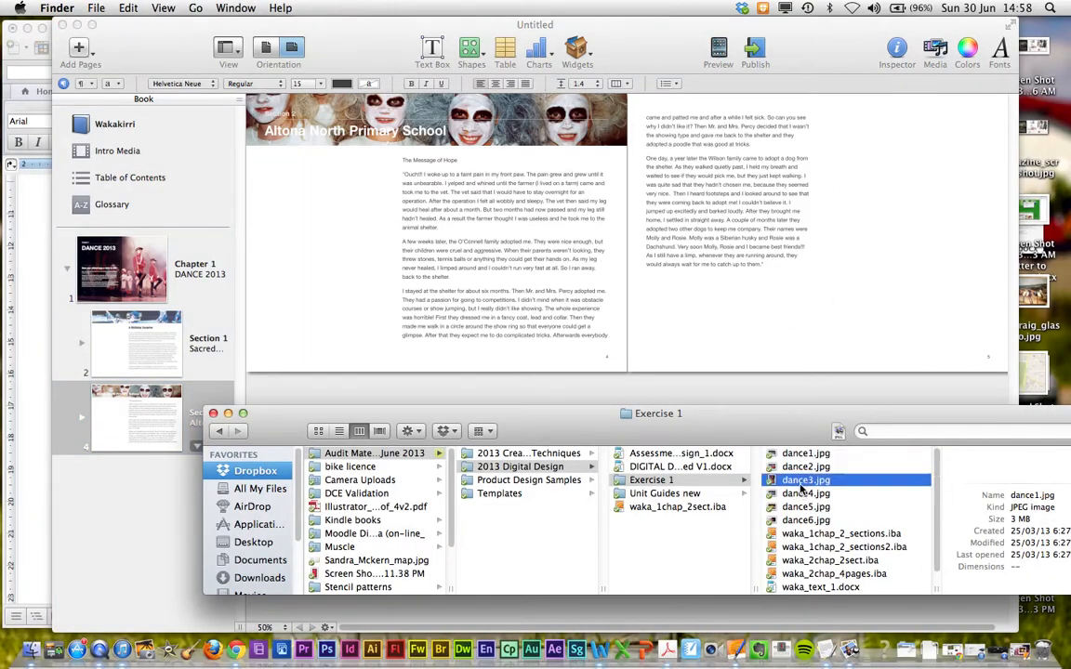
left_click(806, 519)
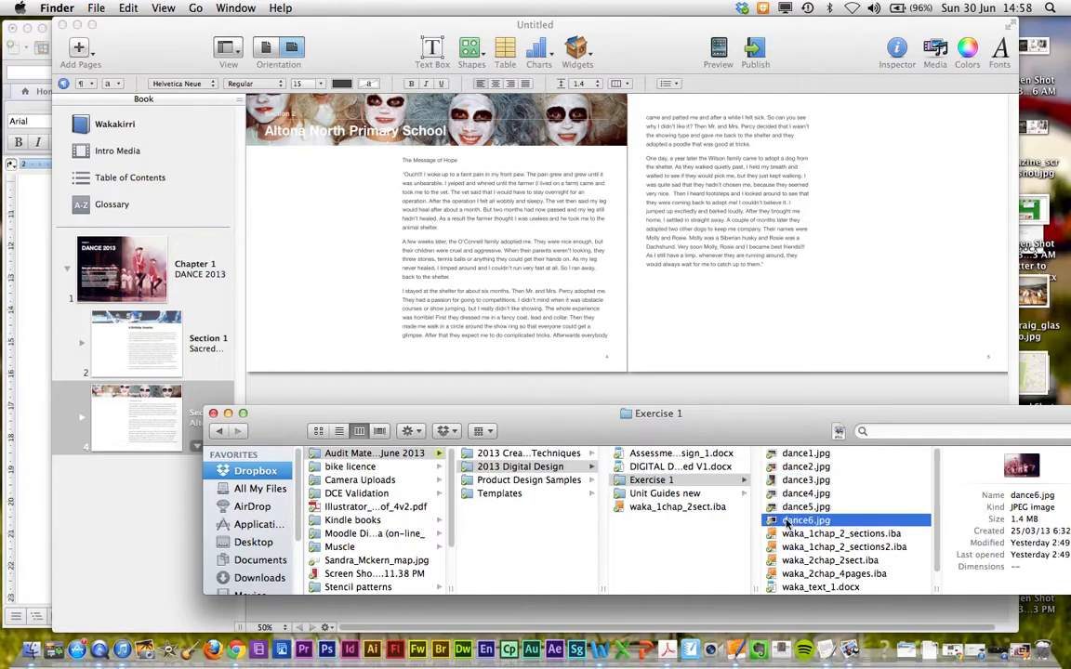
left_click_drag(805, 520, 822, 352)
left_click_drag(720, 293, 662, 265)
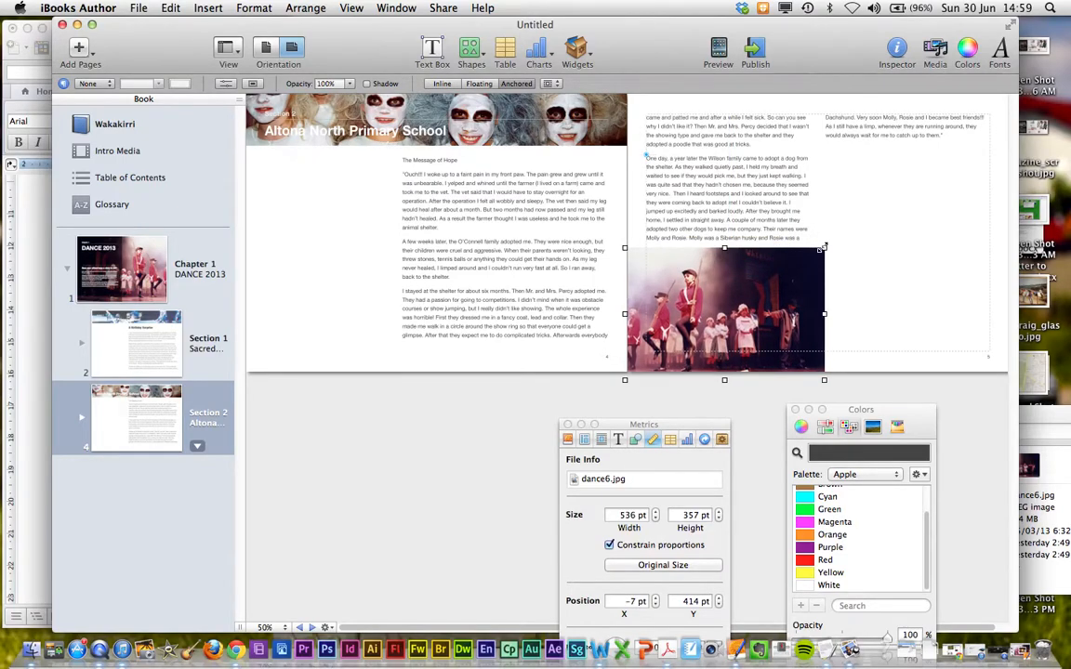
left_click_drag(822, 248, 1017, 171)
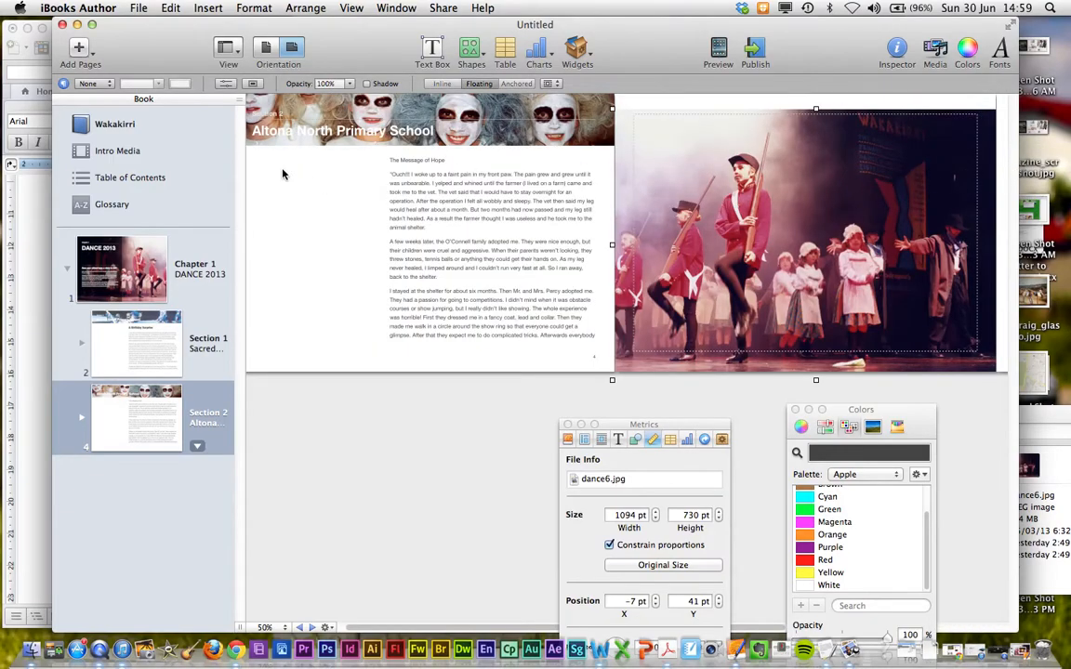
Mask dance6.jpg to a full-width strip along the bottom of page 5, below the story text.
left_click(252, 84)
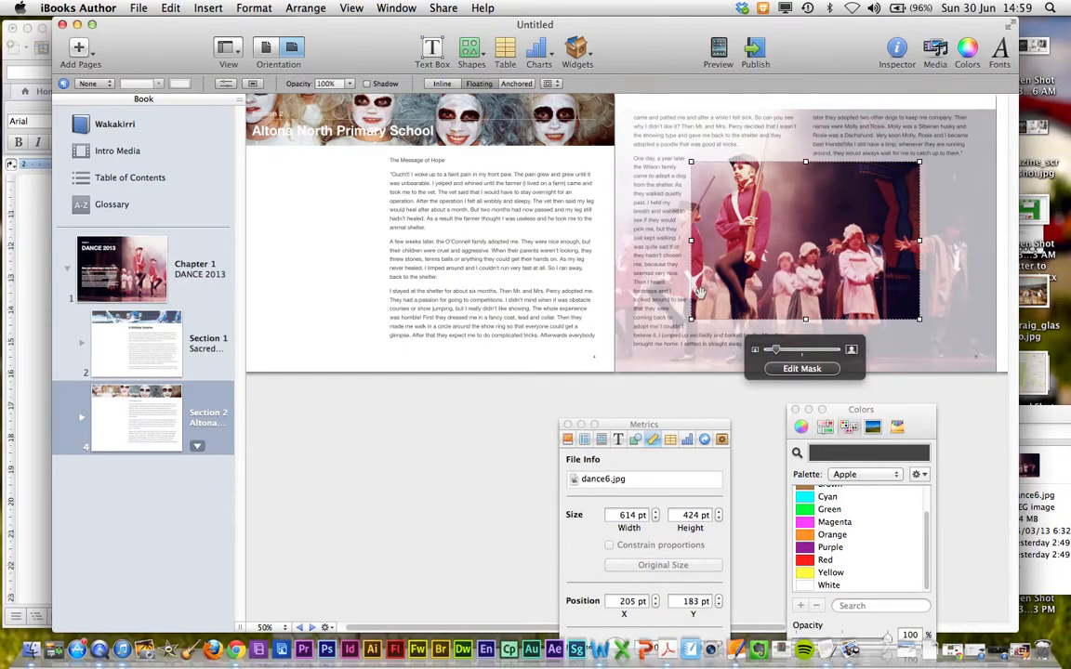
left_click_drag(689, 317, 612, 373)
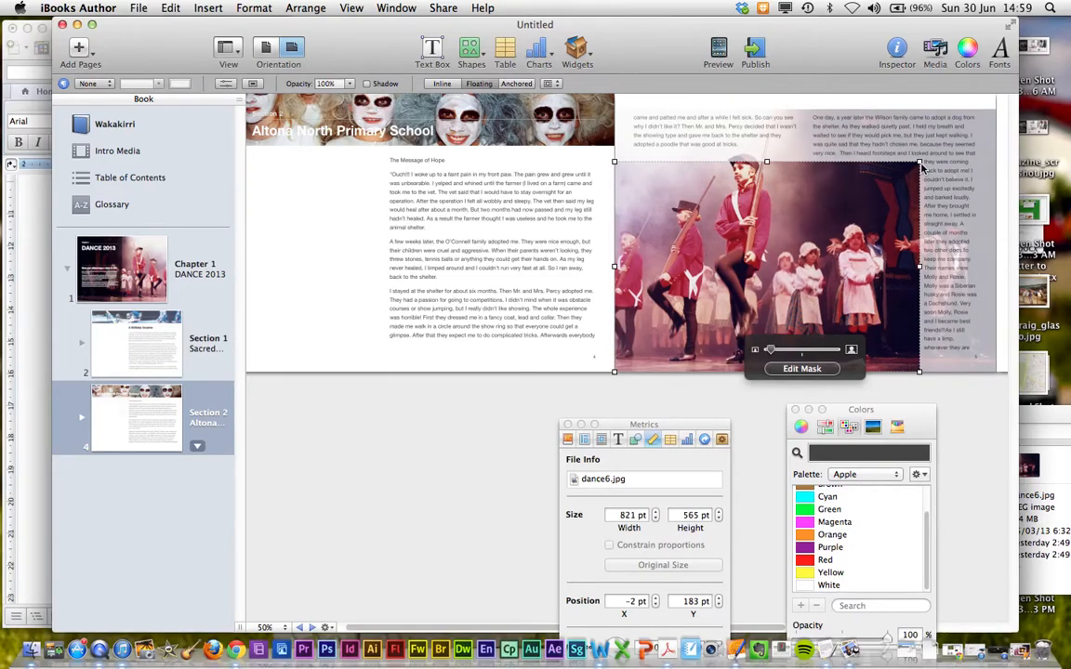
left_click_drag(921, 160, 1005, 244)
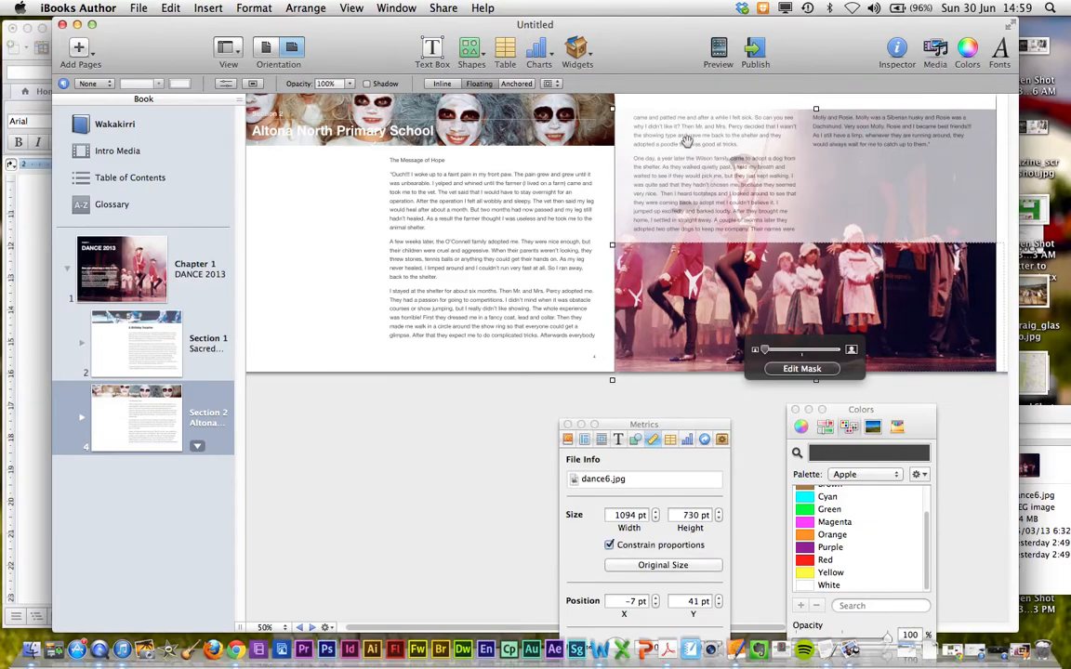
left_click(519, 219)
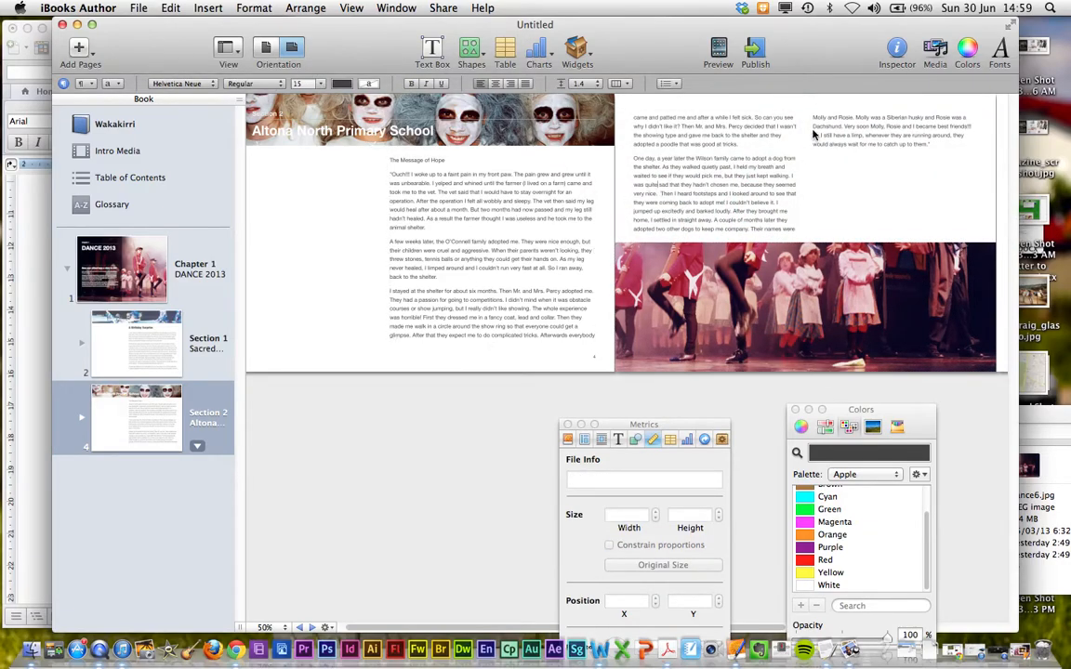
Change page 5 of Section 2 to the 1 Column layout and remove the leftover empty page 6.
left_click(197, 447)
left_click(145, 420)
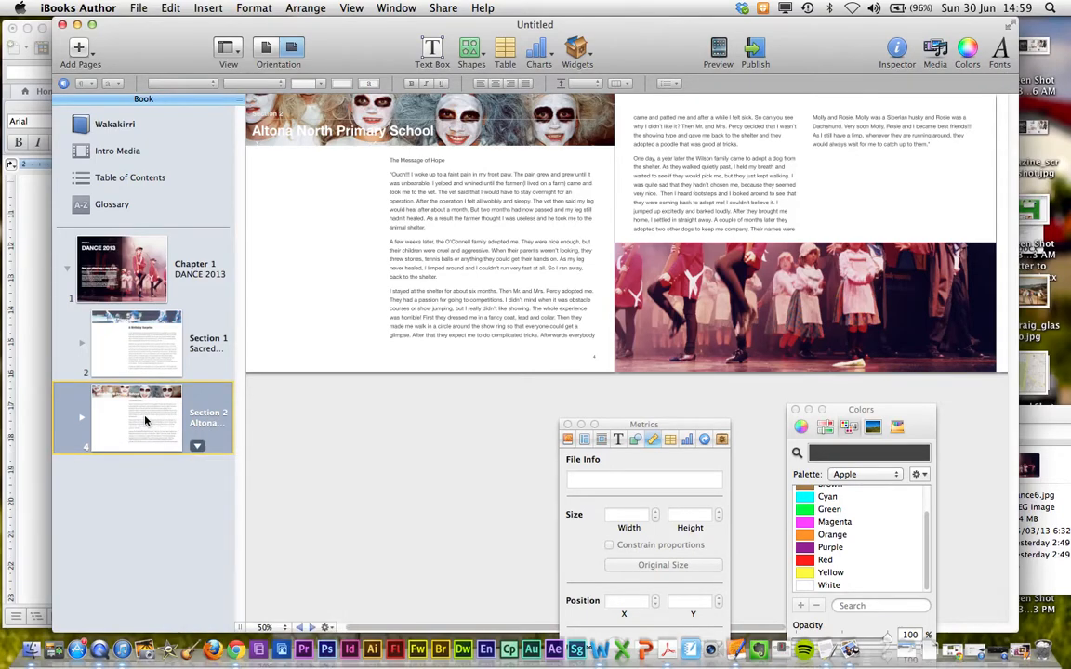
left_click(81, 421)
left_click(151, 477)
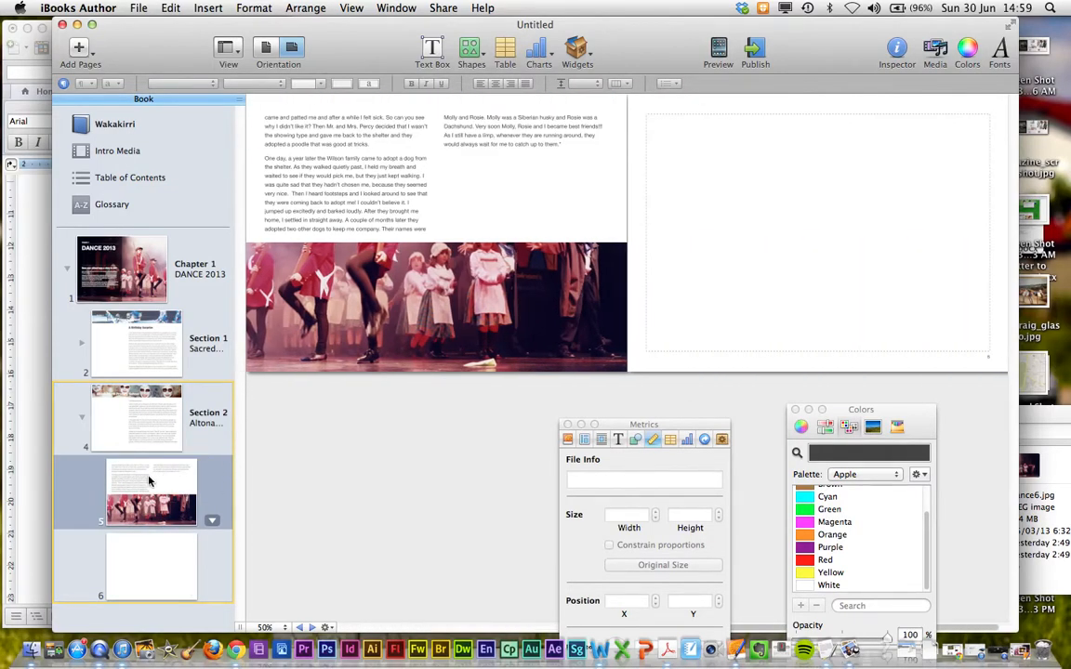
left_click(212, 522)
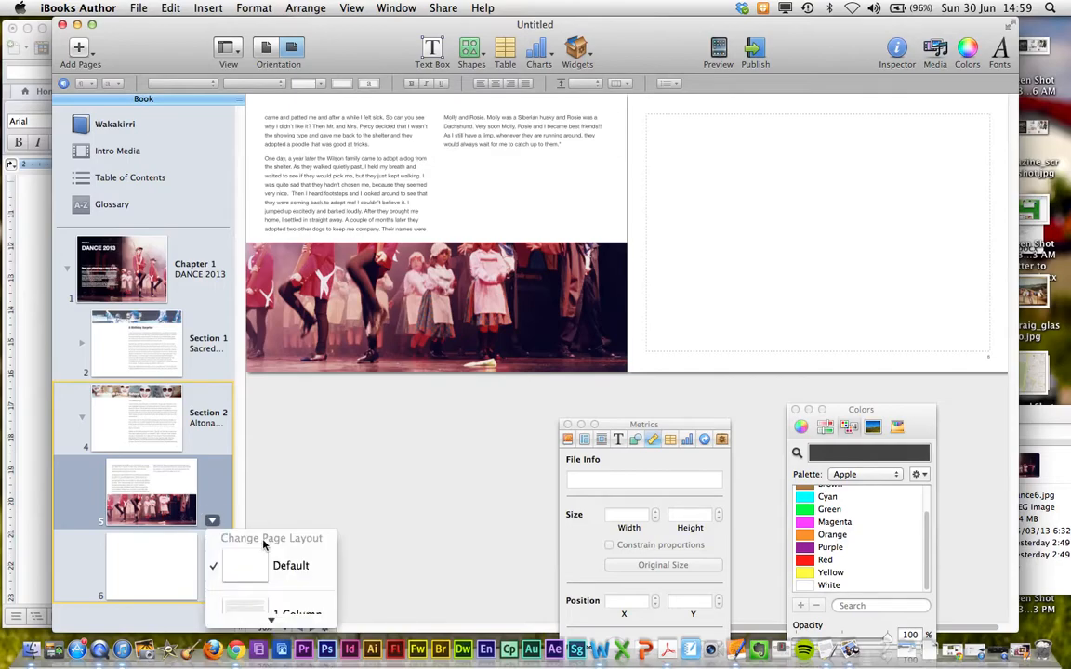
scroll(279, 567, "down", 1)
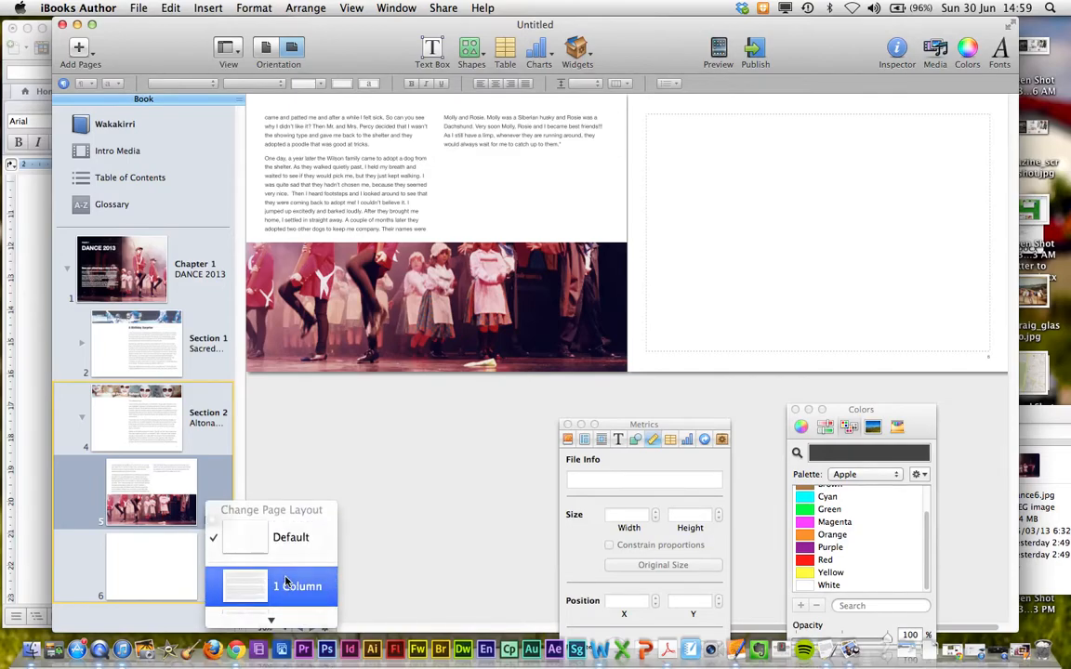
left_click(285, 582)
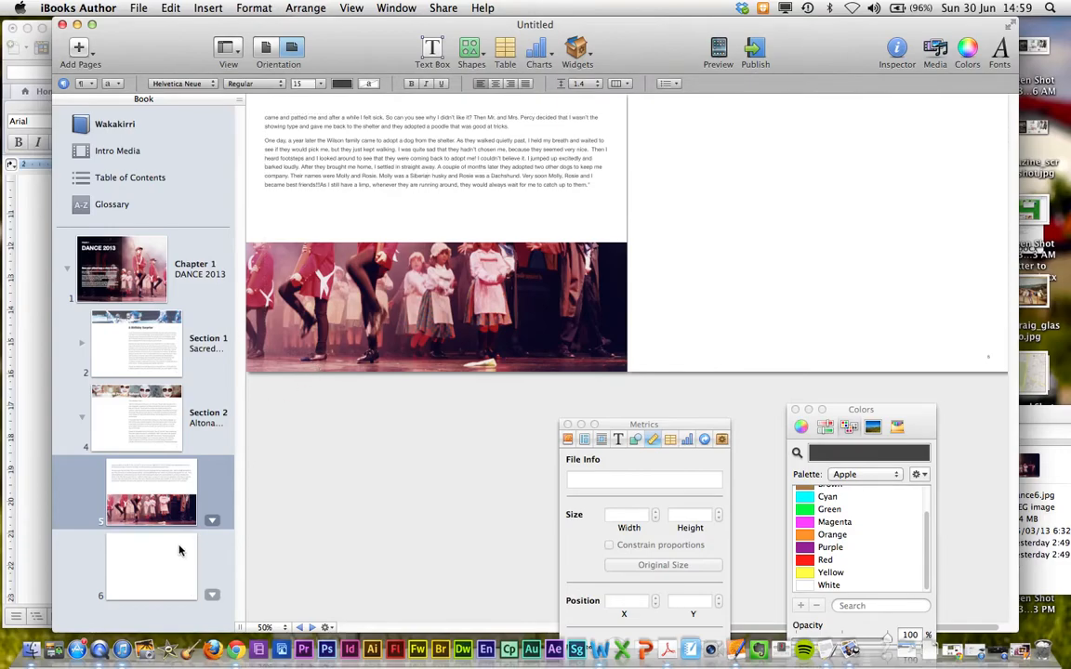
left_click(681, 270)
key("BackSpace")
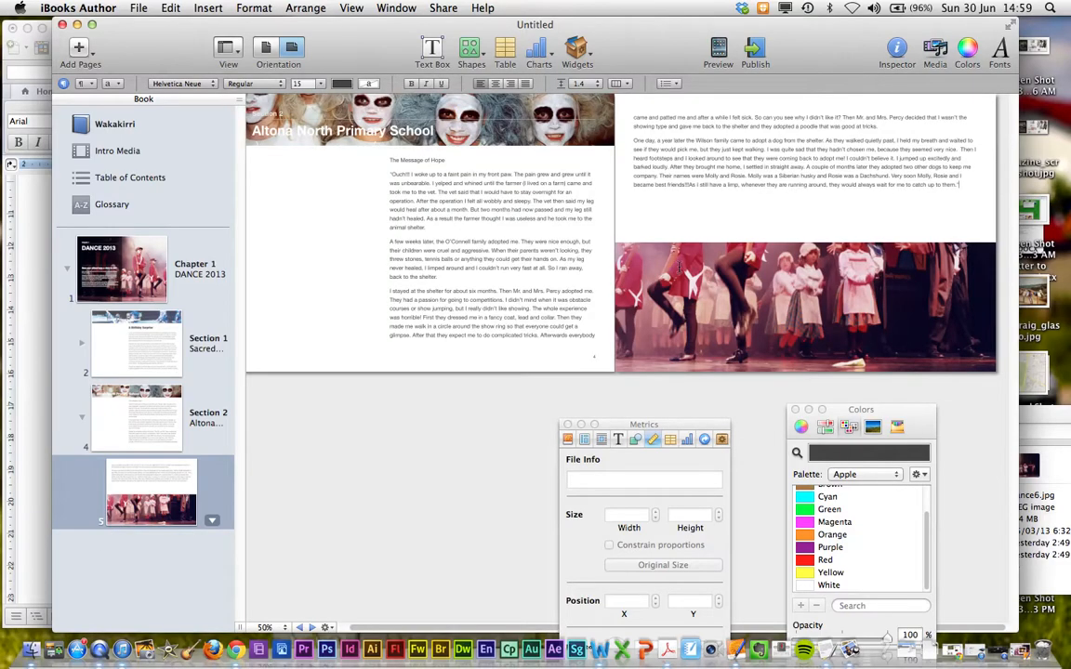
Review the pages of Sections 1 and 2, and add a Blank page after page 5.
left_click(81, 344)
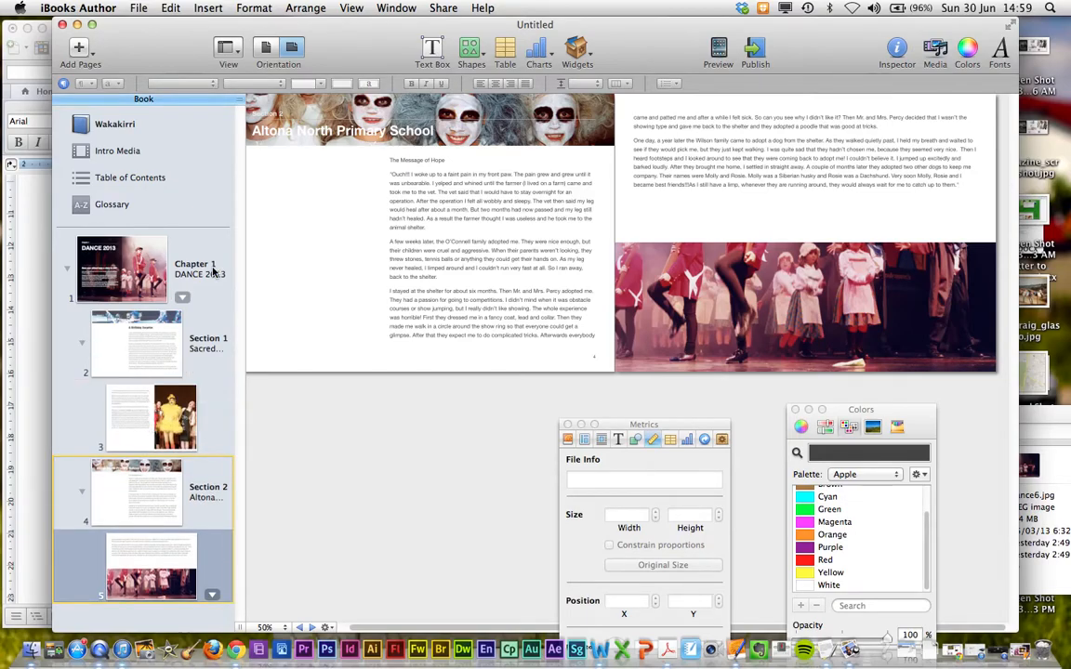
left_click(146, 340)
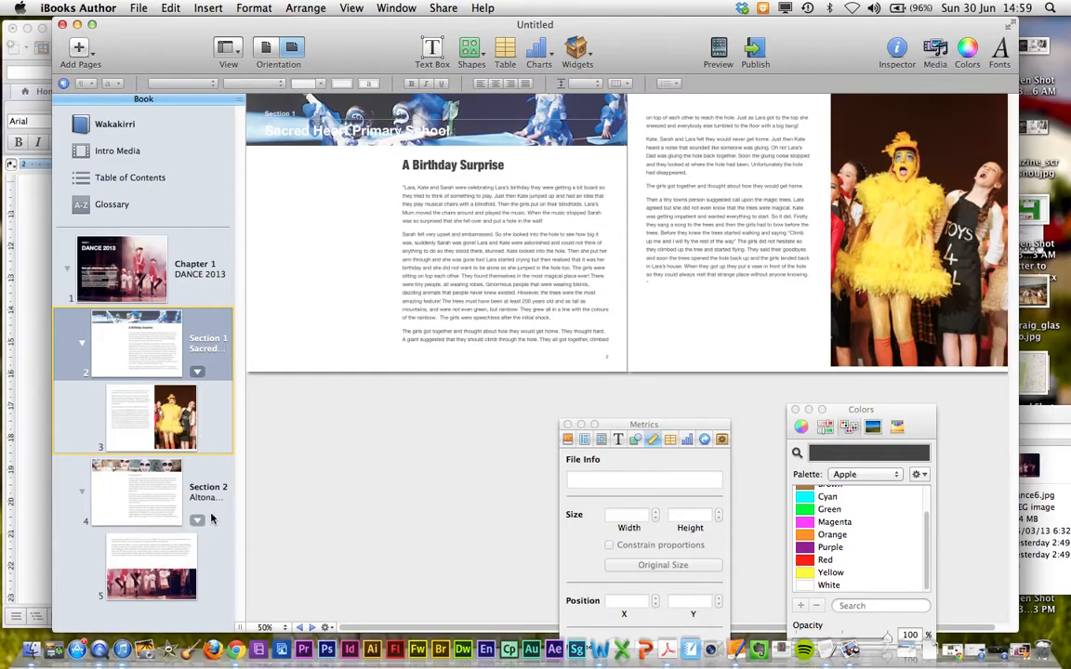
left_click(190, 582)
left_click(213, 596)
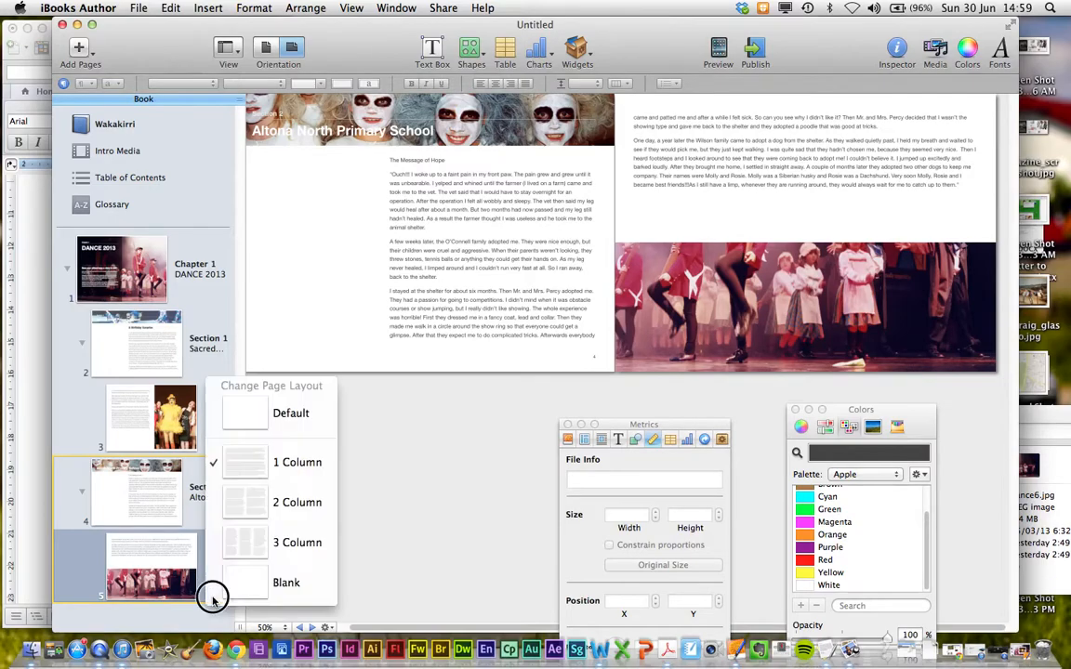
left_click(165, 571)
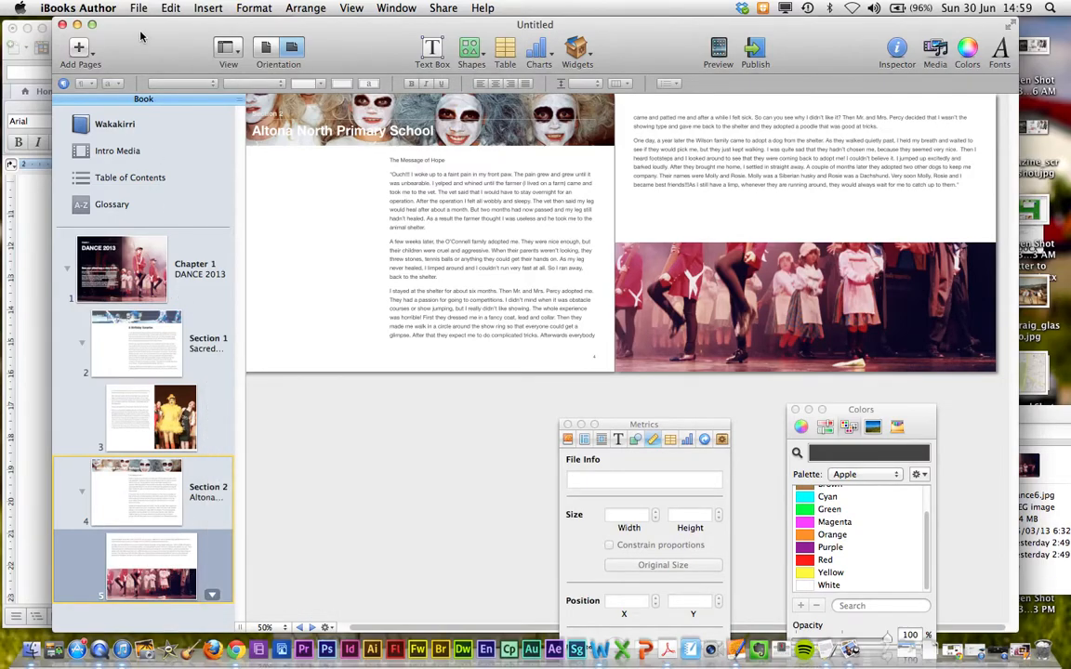
left_click(82, 50)
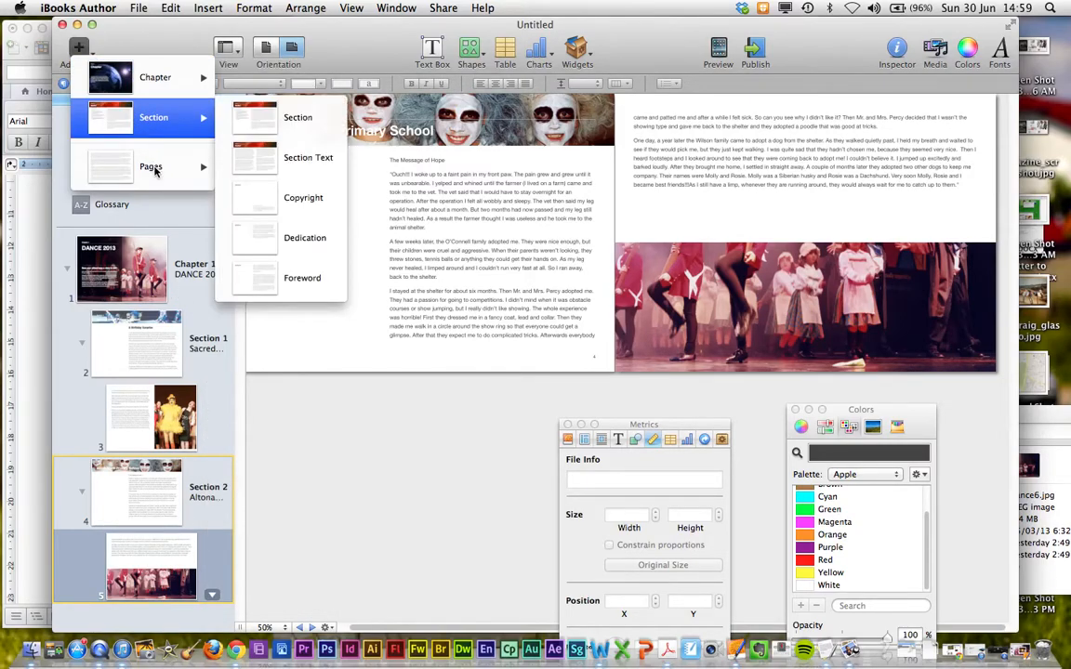
mouse_move(155, 172)
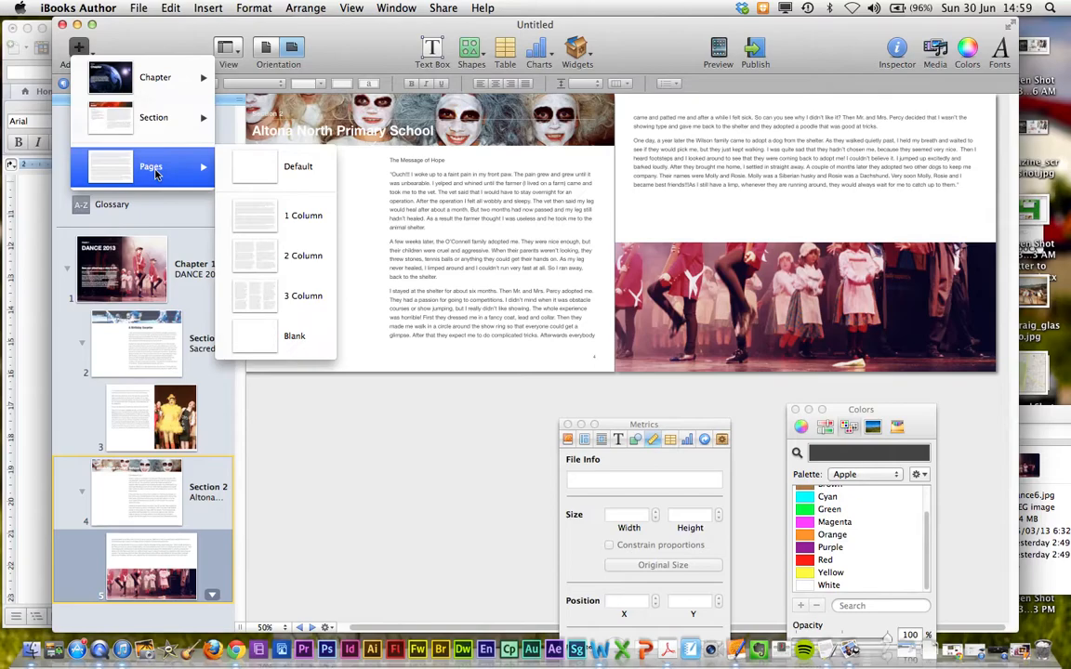
left_click(294, 338)
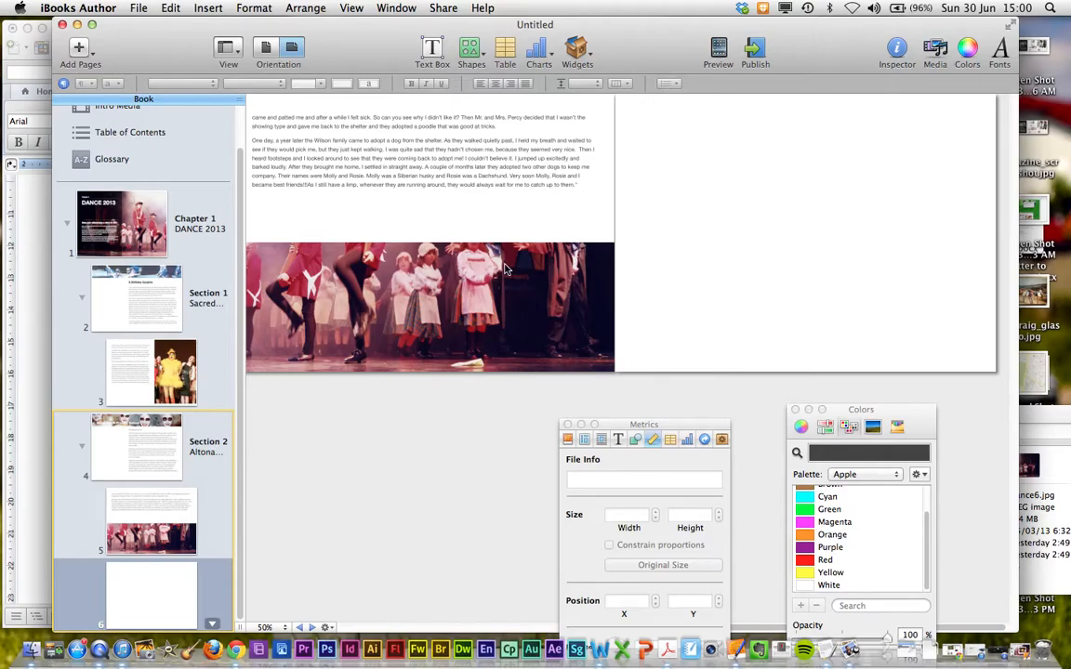
Place dance1.jpg from Finder on page 6 and enlarge it to about 1150 by 779 pt so it covers the page.
left_click(1032, 421)
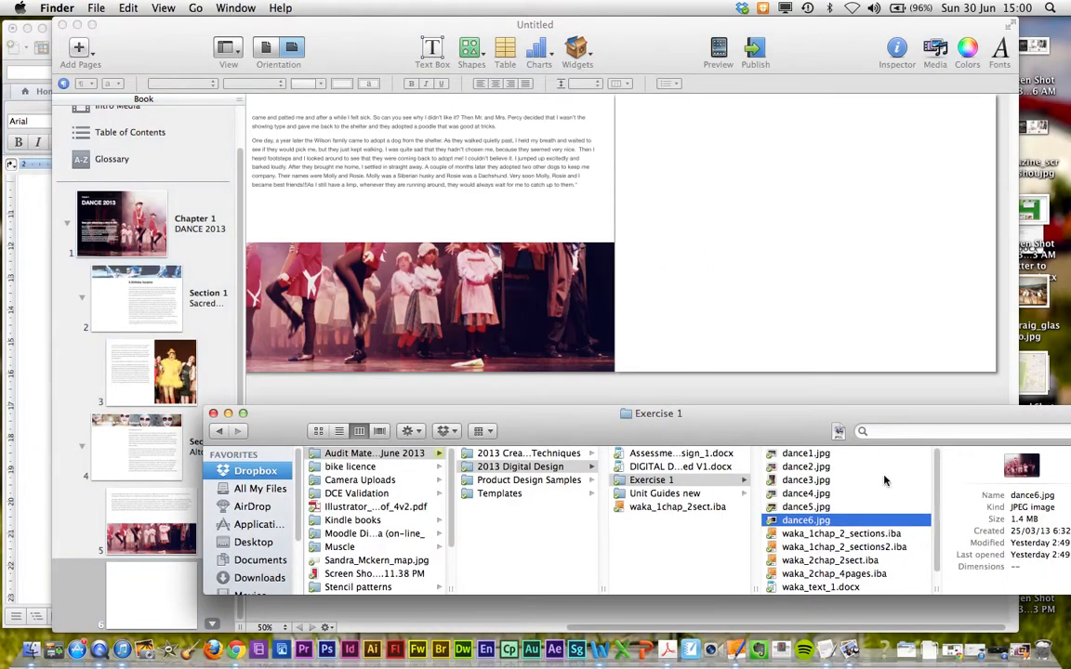
left_click(806, 494)
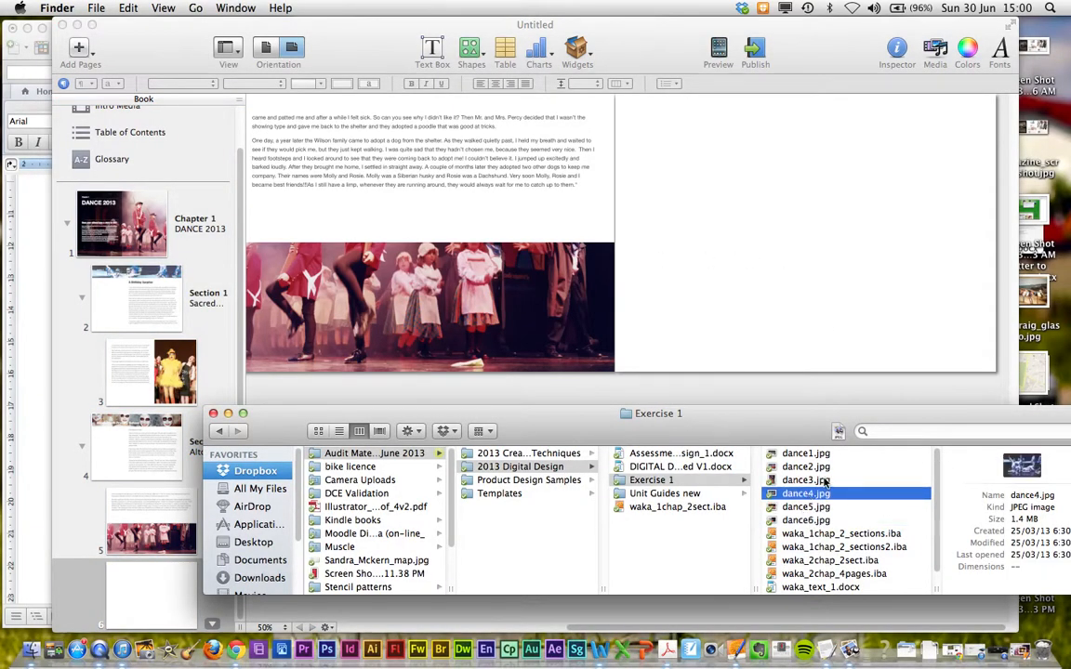
left_click(785, 454)
left_click_drag(771, 458, 761, 301)
left_click(713, 220)
left_click_drag(714, 220, 682, 119)
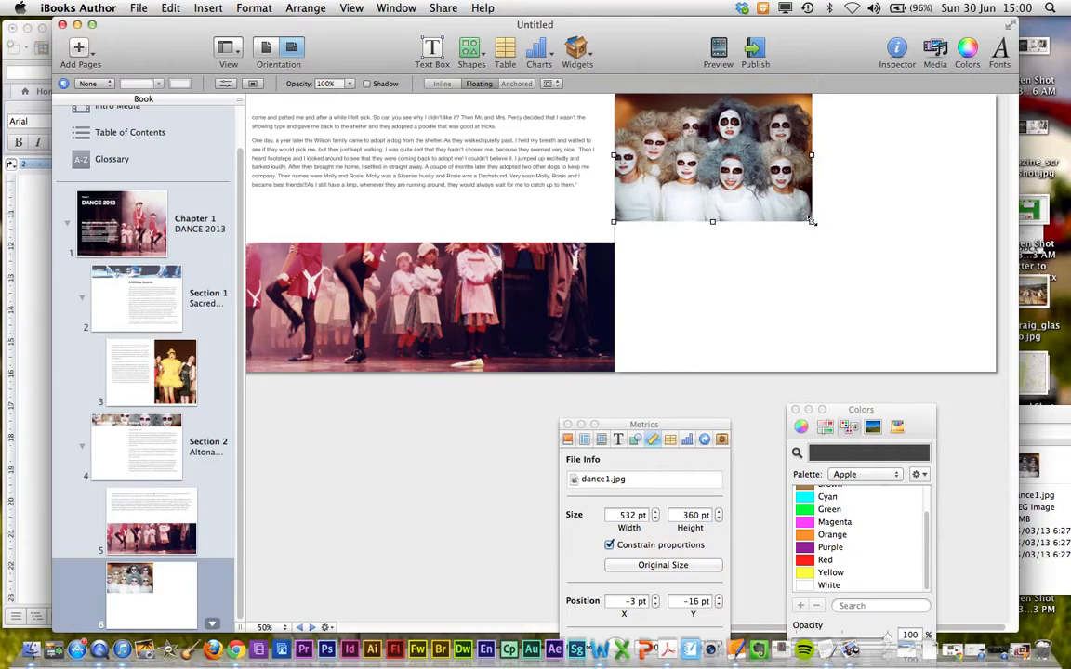
left_click_drag(811, 222, 961, 377)
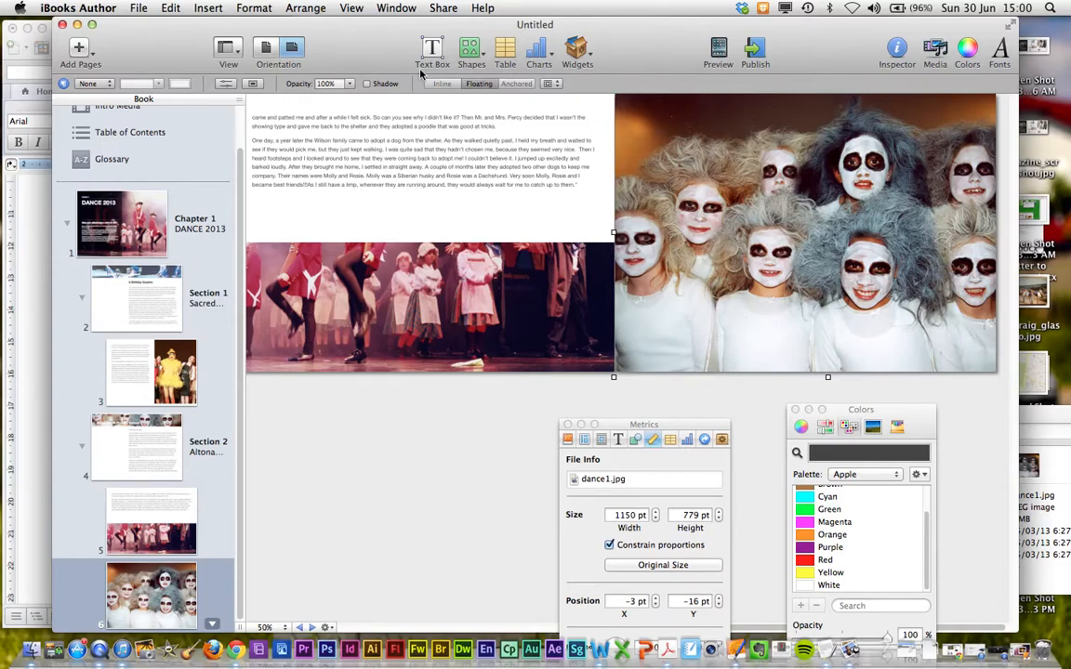
Add a rounded rectangle over the dance1.jpg photo on page 6, sized about 547 by 514 pt.
left_click(465, 54)
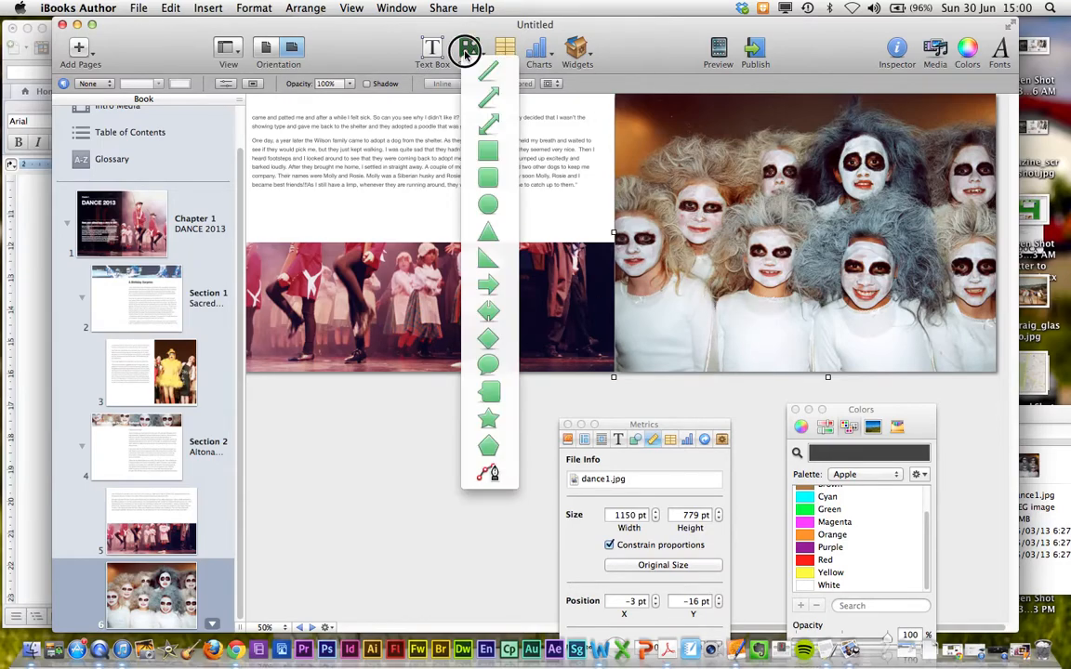
left_click(492, 183)
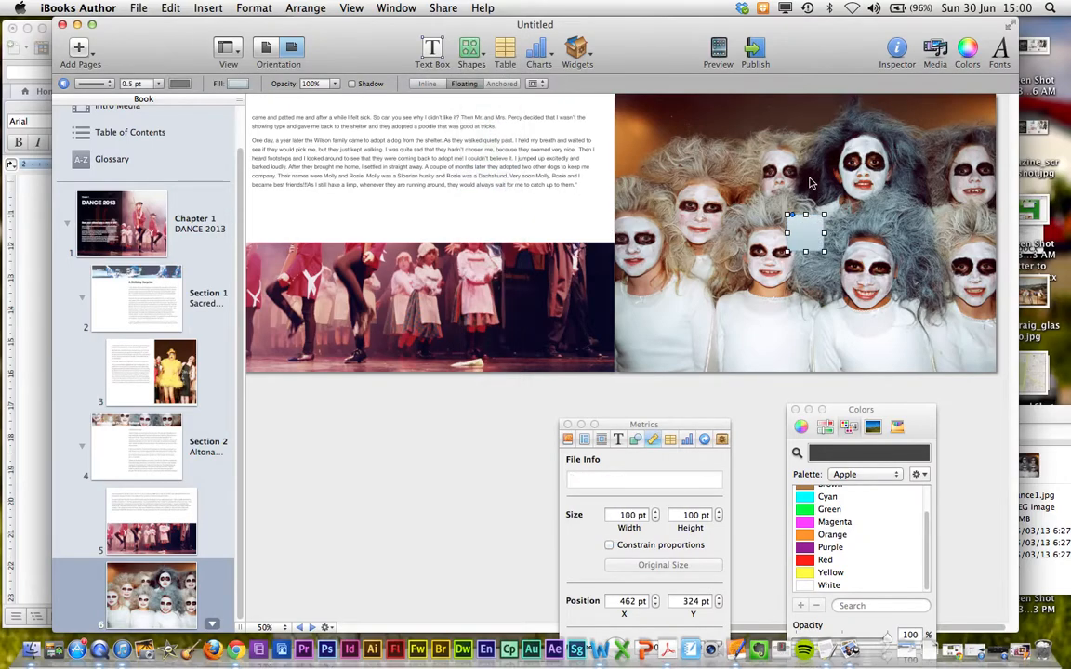
left_click_drag(786, 214, 747, 177)
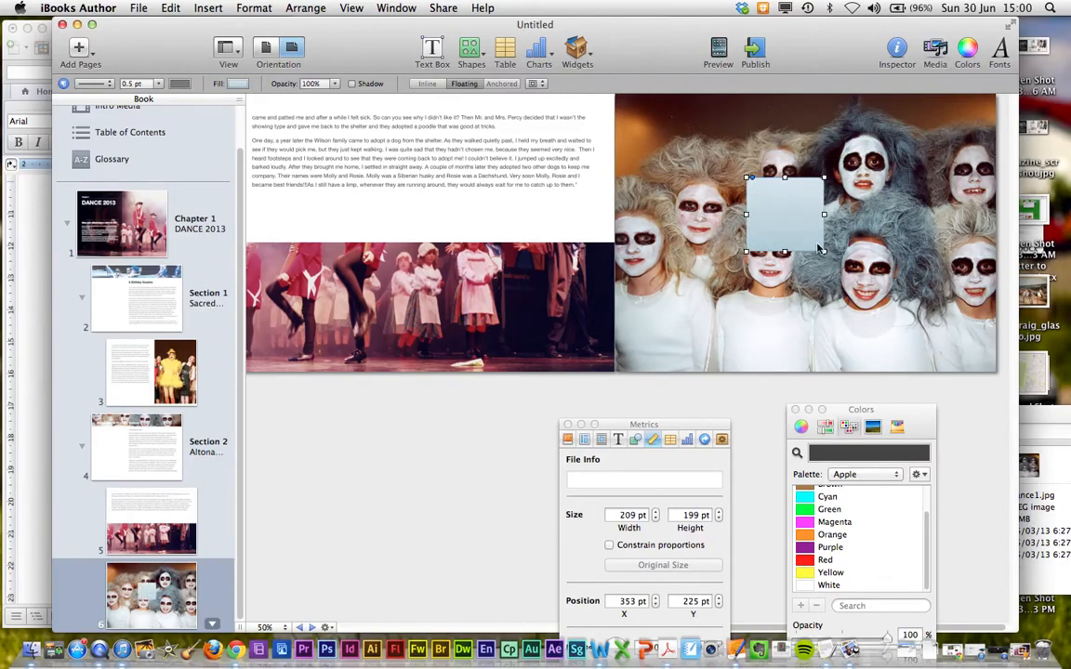
left_click_drag(824, 251, 934, 353)
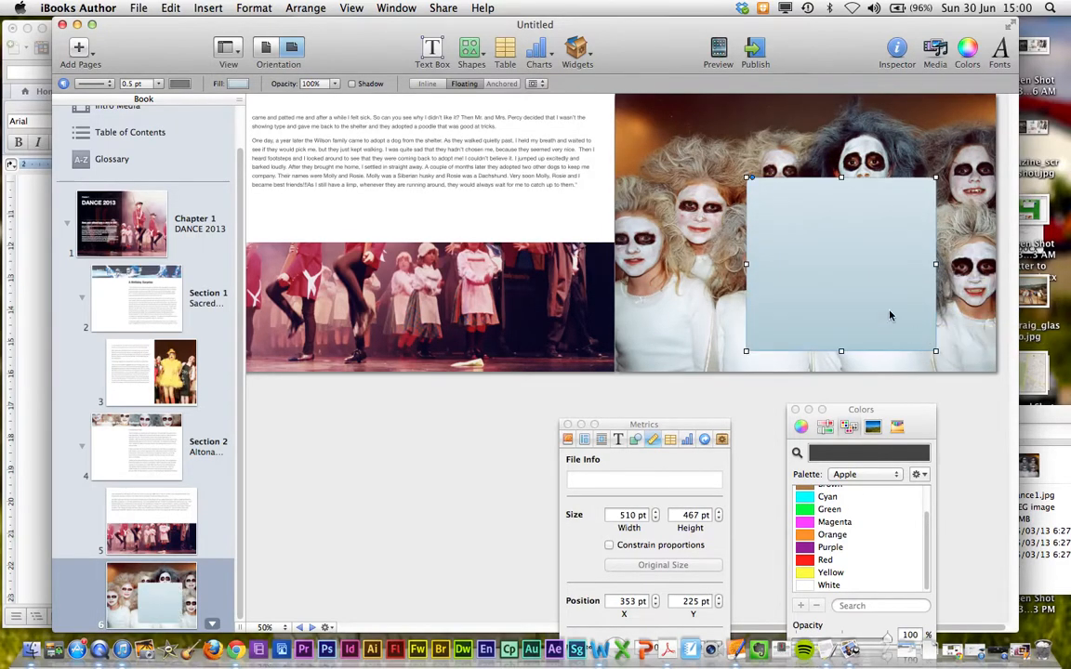
left_click_drag(889, 314, 873, 303)
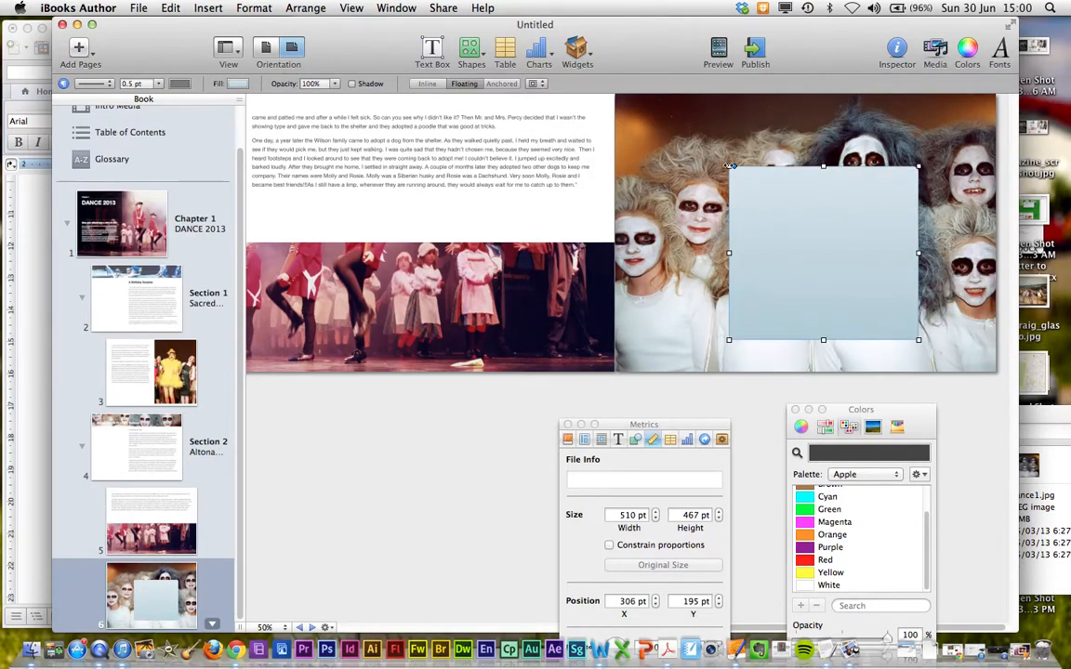
left_click_drag(731, 167, 715, 148)
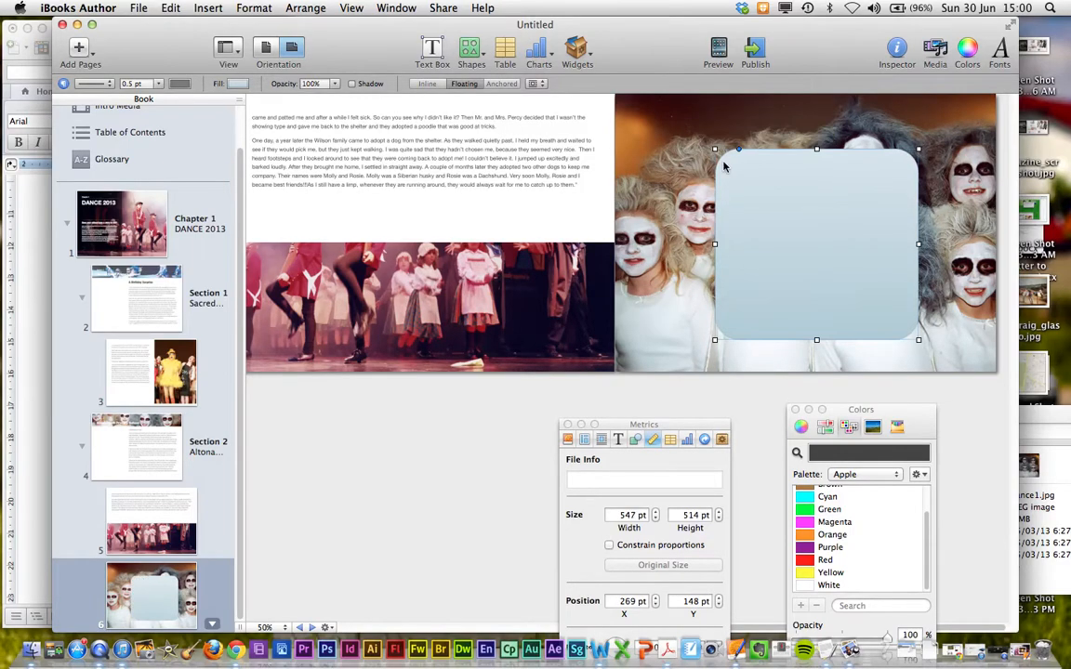
Fill the rounded rectangle with white at 70% opacity and nudge it to about X 266 pt, Y 145 pt.
left_click(234, 86)
left_click(241, 100)
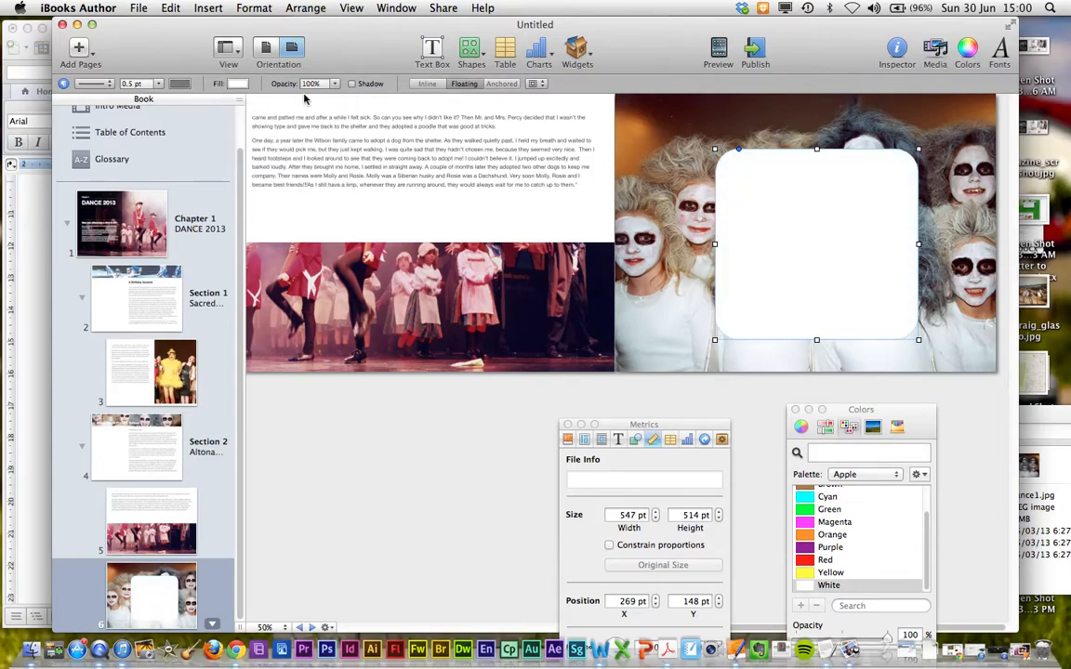
left_click(337, 86)
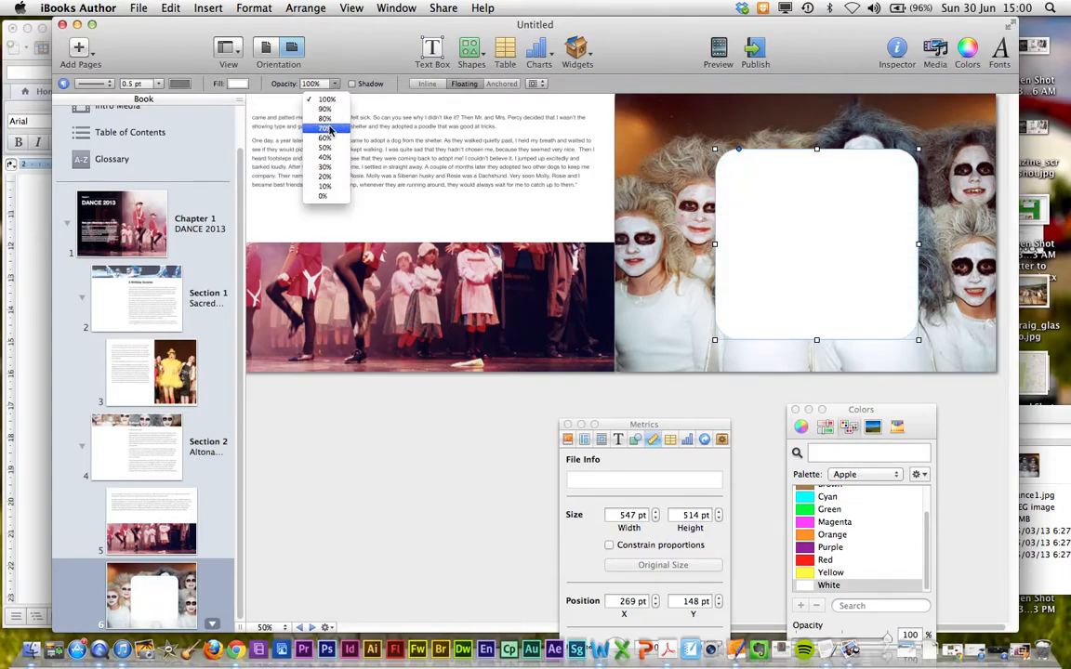
left_click(295, 125)
left_click_drag(794, 205, 788, 201)
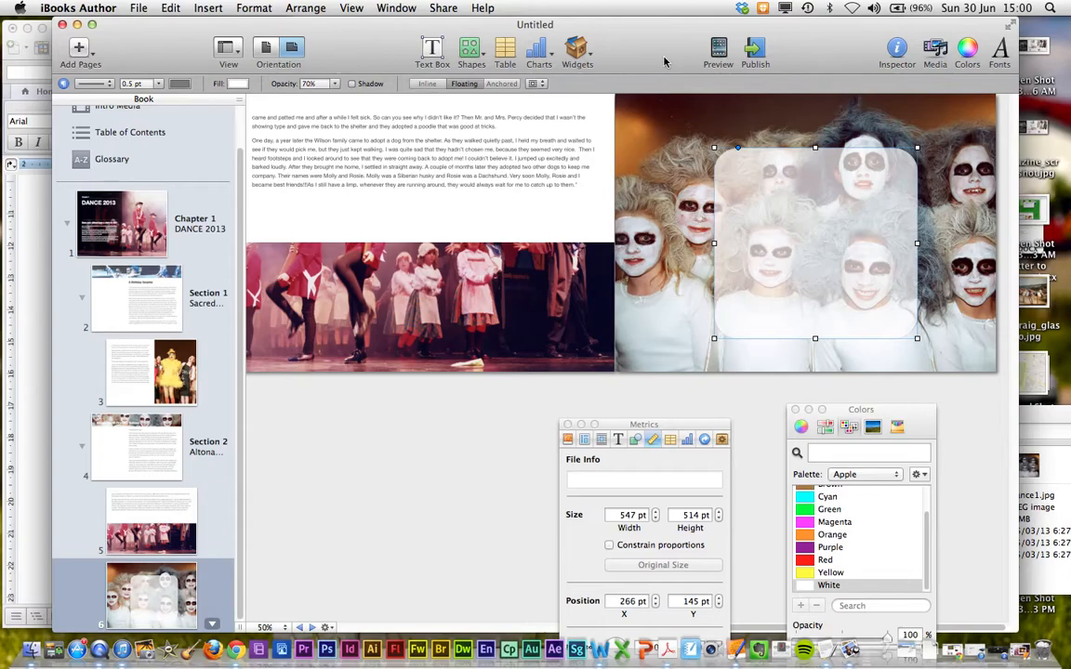
Insert a Gallery widget on page 6 and position it centrally inside the translucent rounded rectangle.
left_click(587, 58)
left_click(624, 110)
left_click_drag(767, 185, 788, 196)
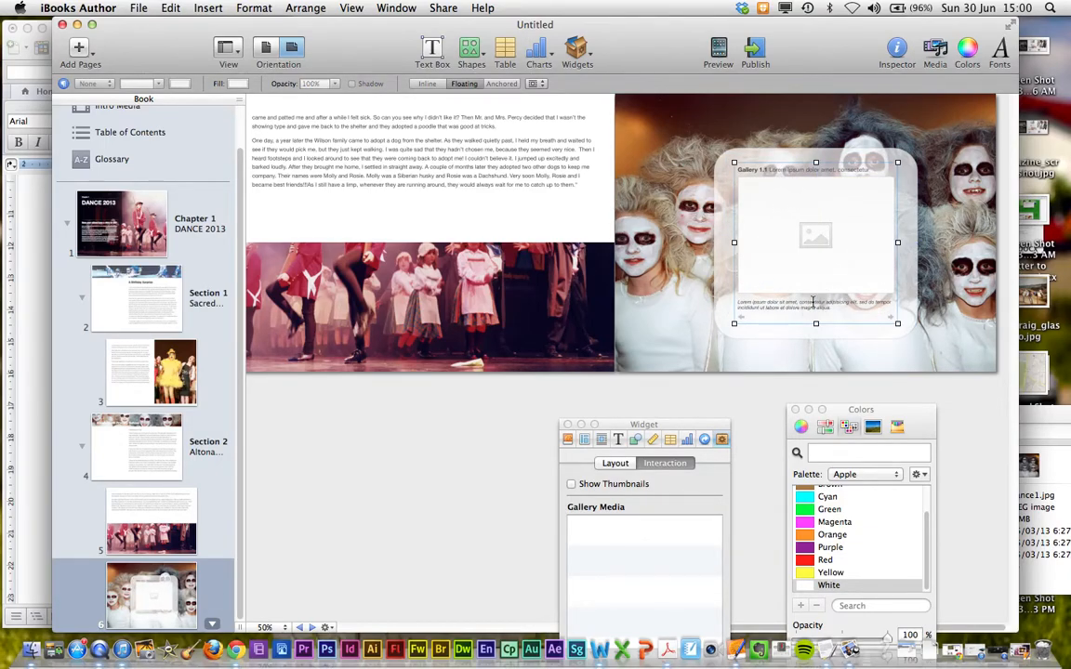
Add dance1.jpg through dance6.jpg from the Exercise 1 folder in Finder to the gallery widget.
left_click(1040, 416)
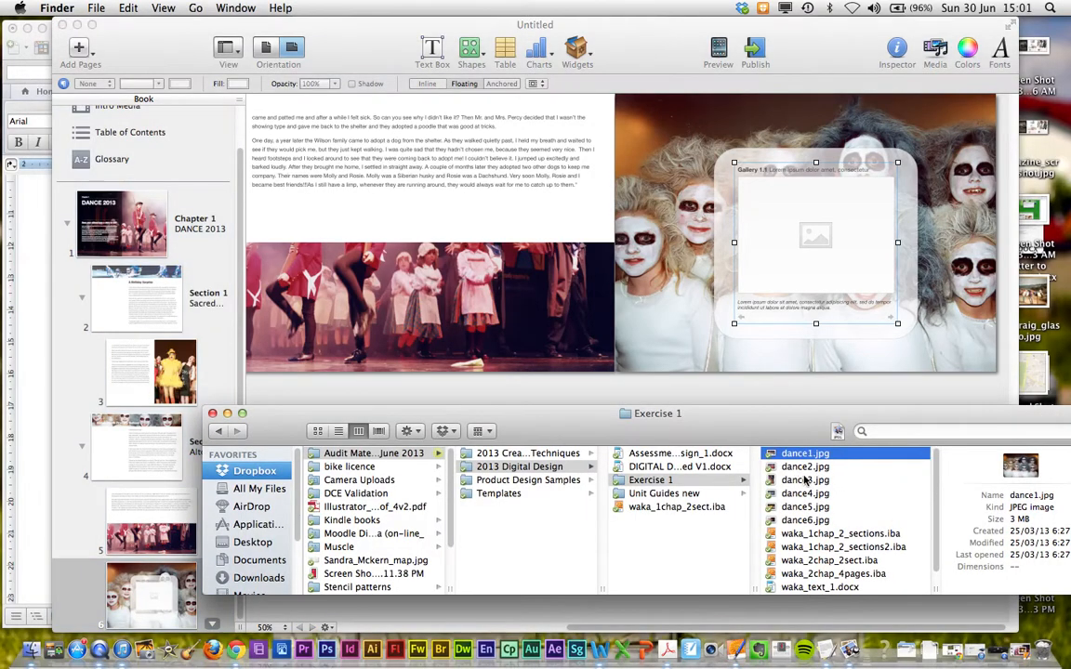
left_click(800, 455)
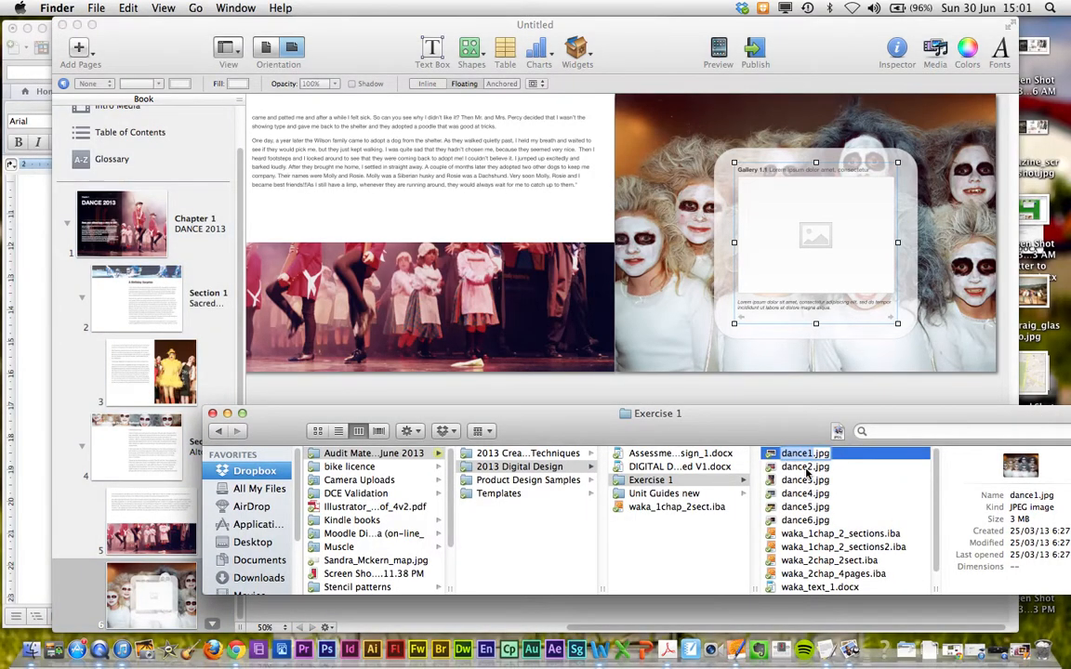
left_click(806, 469, "super")
left_click(803, 481, "super")
left_click(801, 496, "super")
left_click(801, 509, "super")
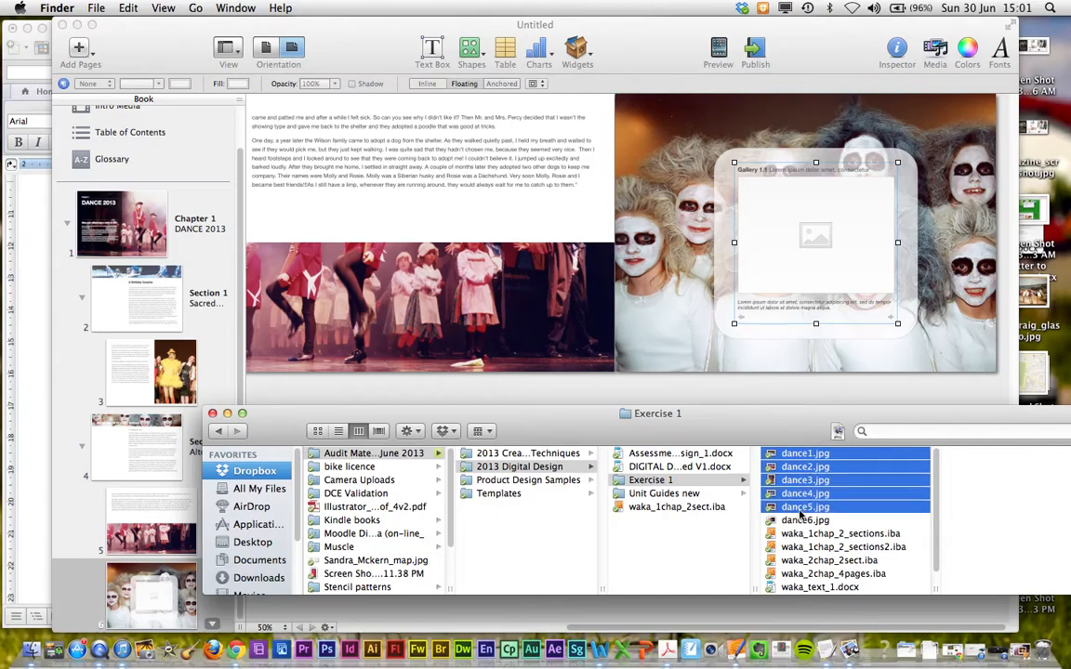
left_click(801, 522, "super")
left_click_drag(769, 457, 833, 220)
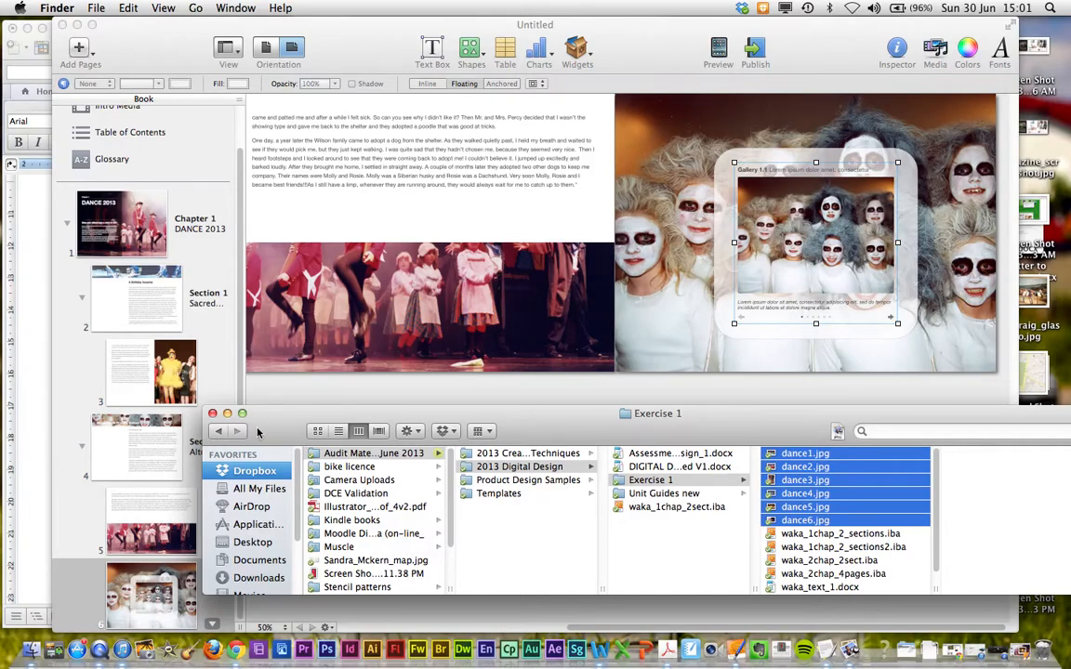
Return to iBooks Author, set page 6 to 100% zoom, and move the Widget inspector and Colors window clear of the gallery.
left_click(316, 380)
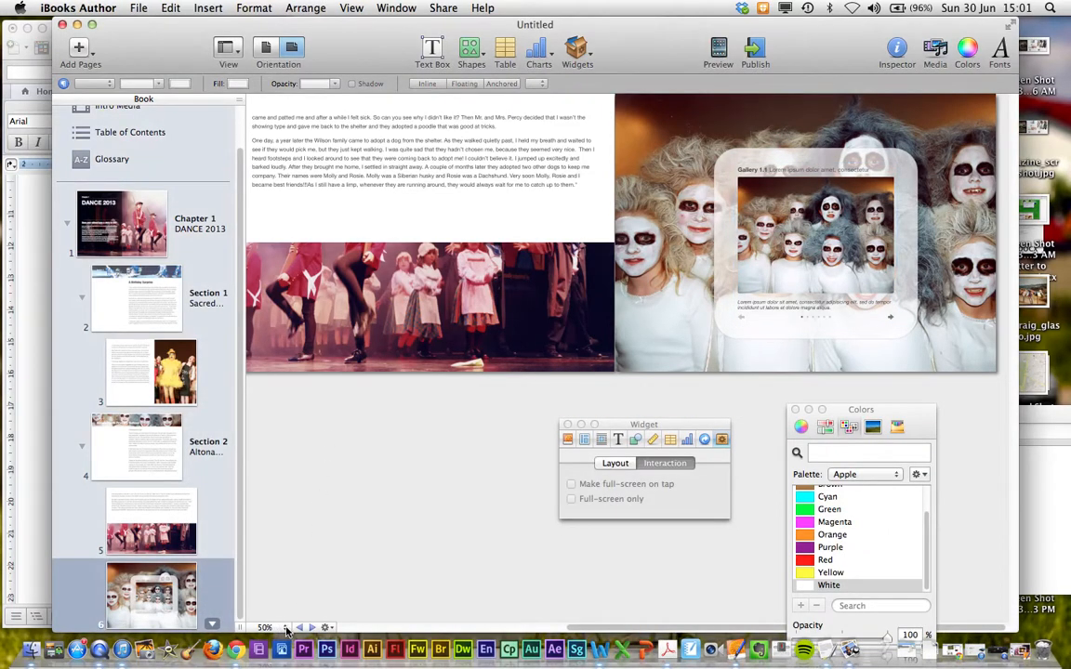
left_click(268, 628)
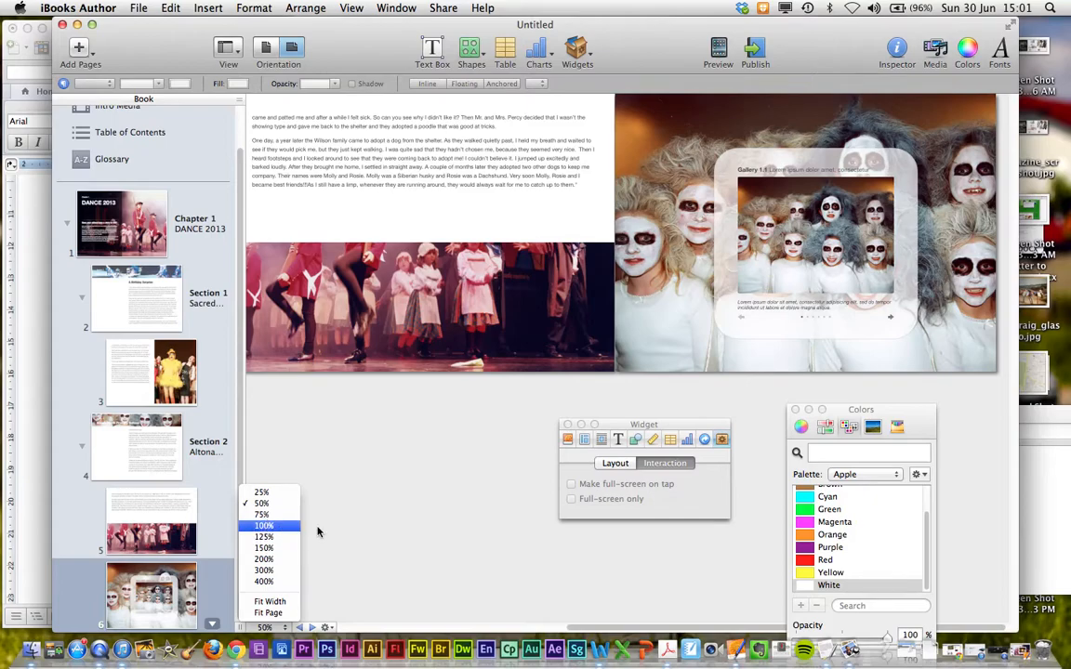
left_click(270, 526)
left_click_drag(676, 426, 1002, 79)
left_click_drag(830, 415, 956, 361)
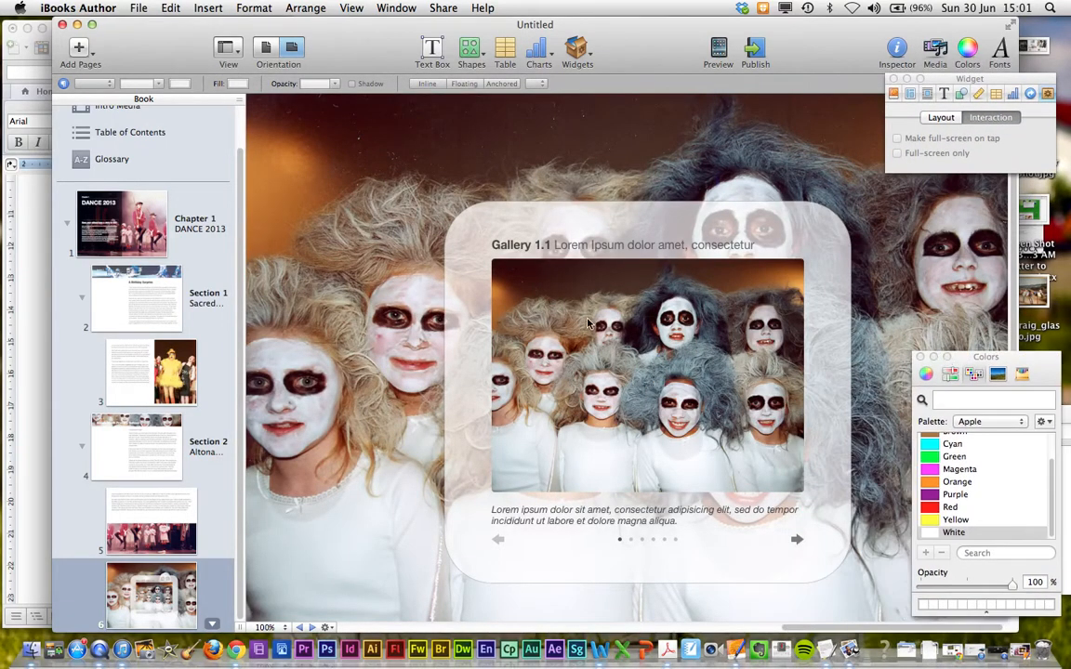
Replace the gallery's placeholder title text after "Gallery 1.1" with "WAKAKIRRI GALLERY".
left_click(595, 246)
left_click(622, 248)
left_click(632, 248)
left_click(758, 245)
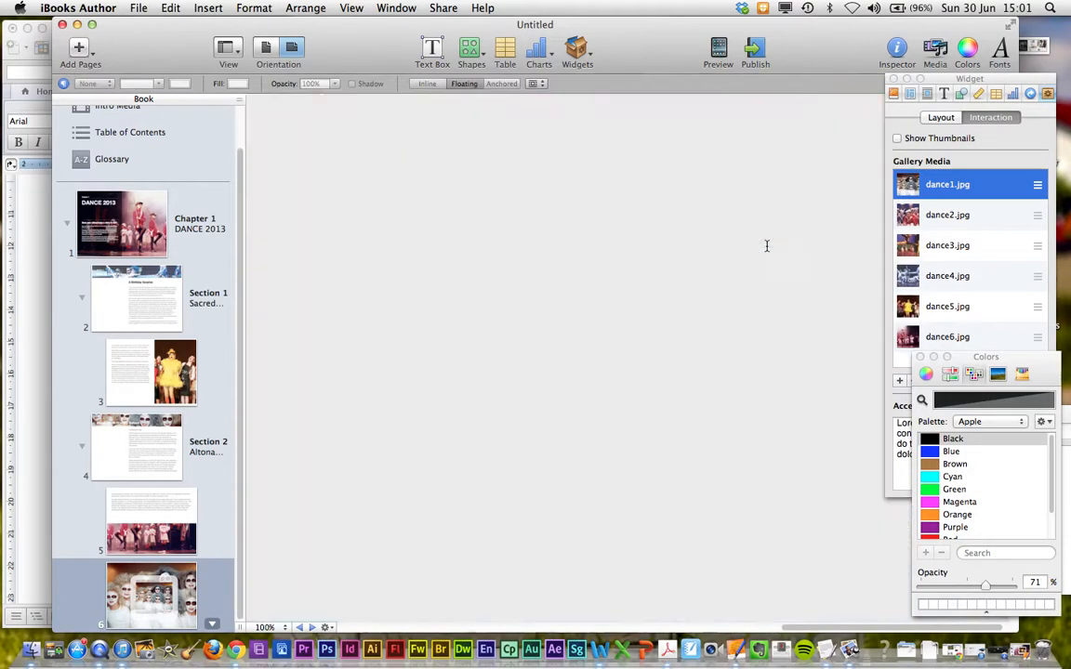
triple_click(650, 246)
type("WA")
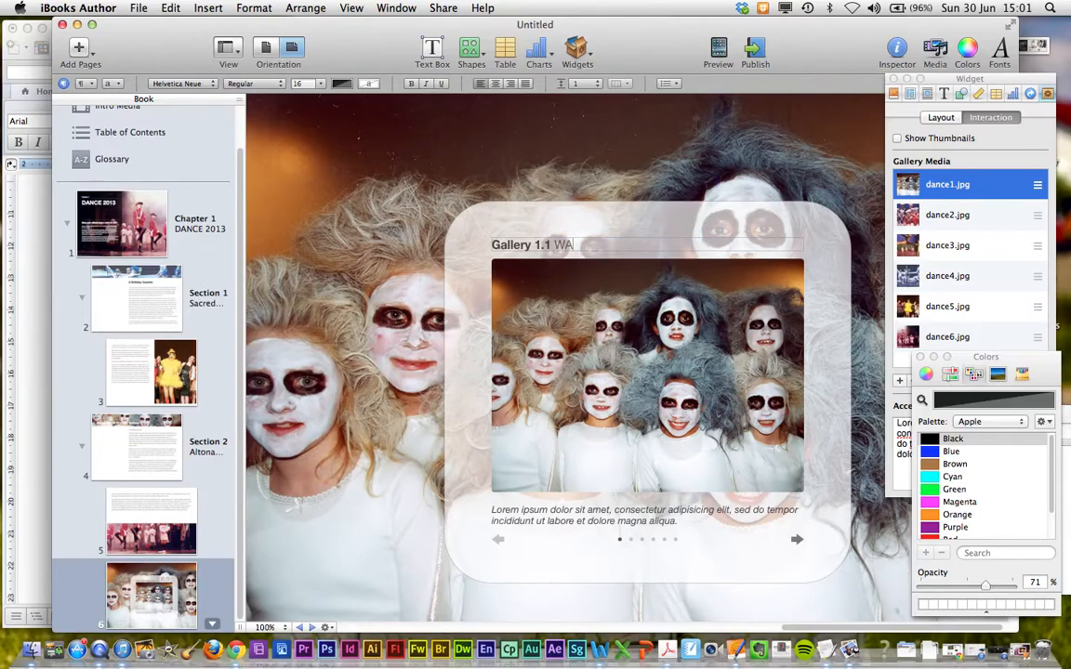
type("KAKIRRI")
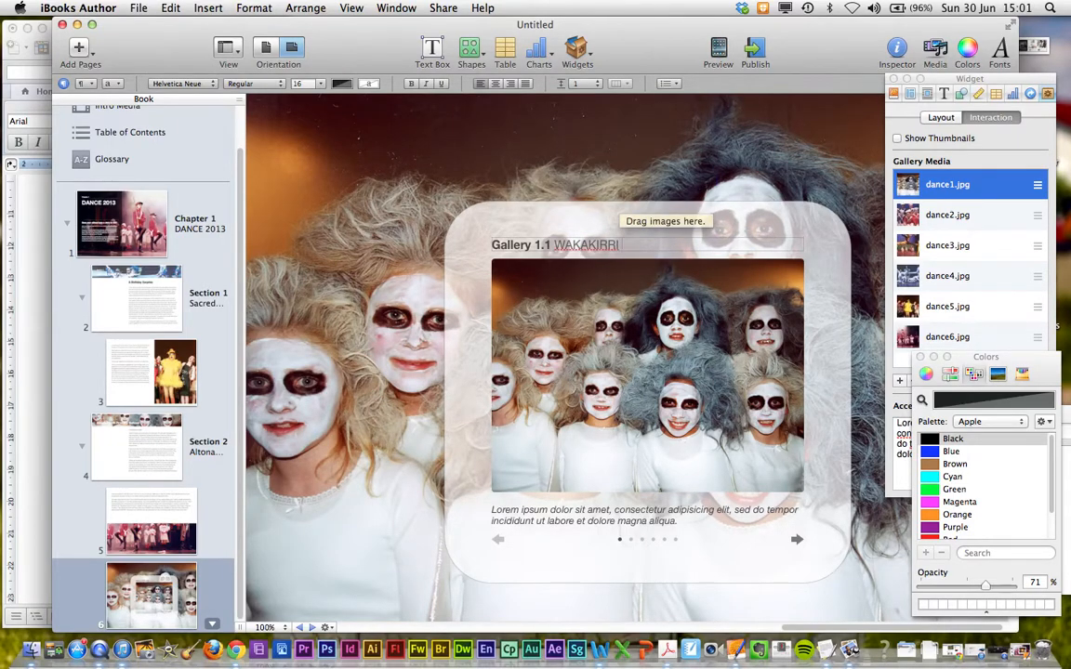
type(" GALLERY")
Enlarge the first gallery photo slightly within its mask so the dancers fill more of the frame.
left_click(704, 407)
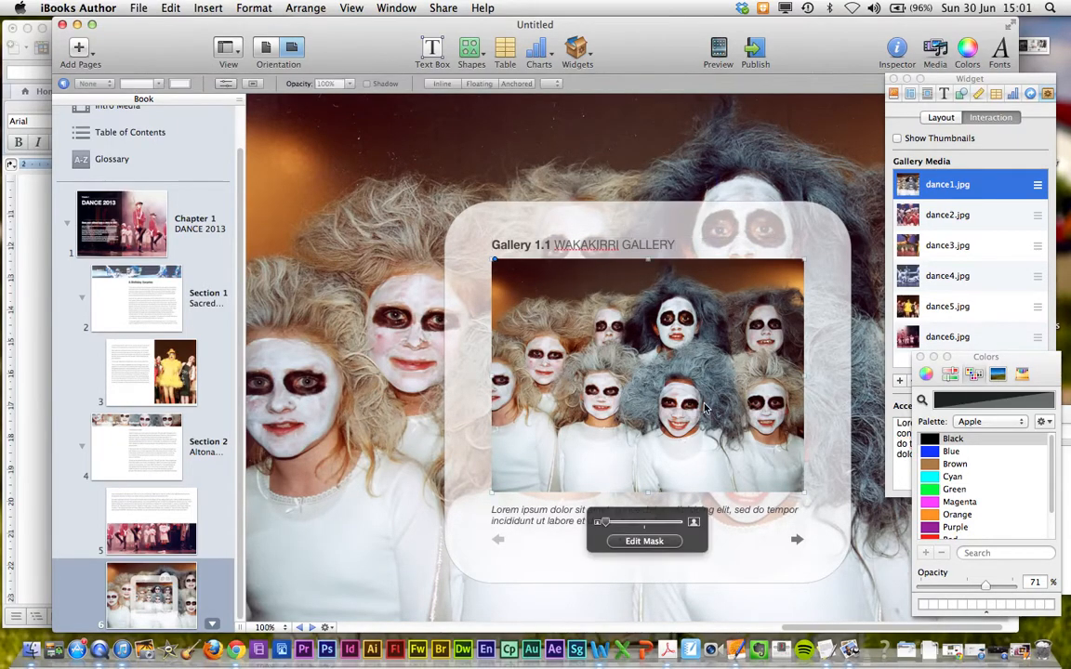
left_click(632, 541)
left_click_drag(605, 522, 612, 527)
left_click(543, 553)
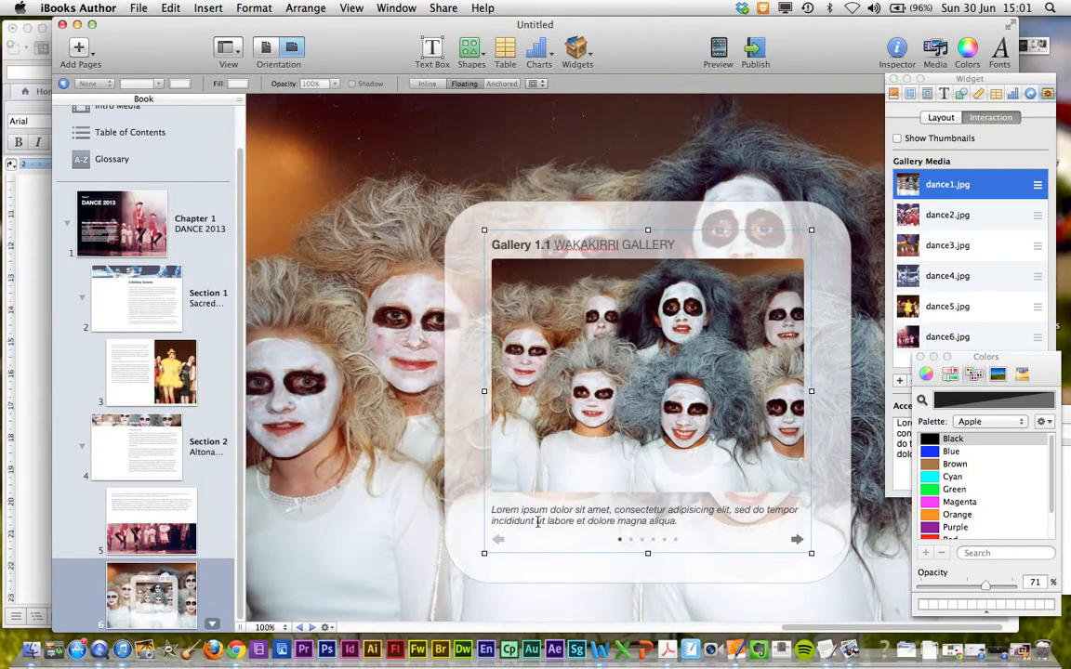
Replace the placeholder caption under the first gallery photo with "PICTURE ONE".
left_click(537, 518)
type("PICTGURE")
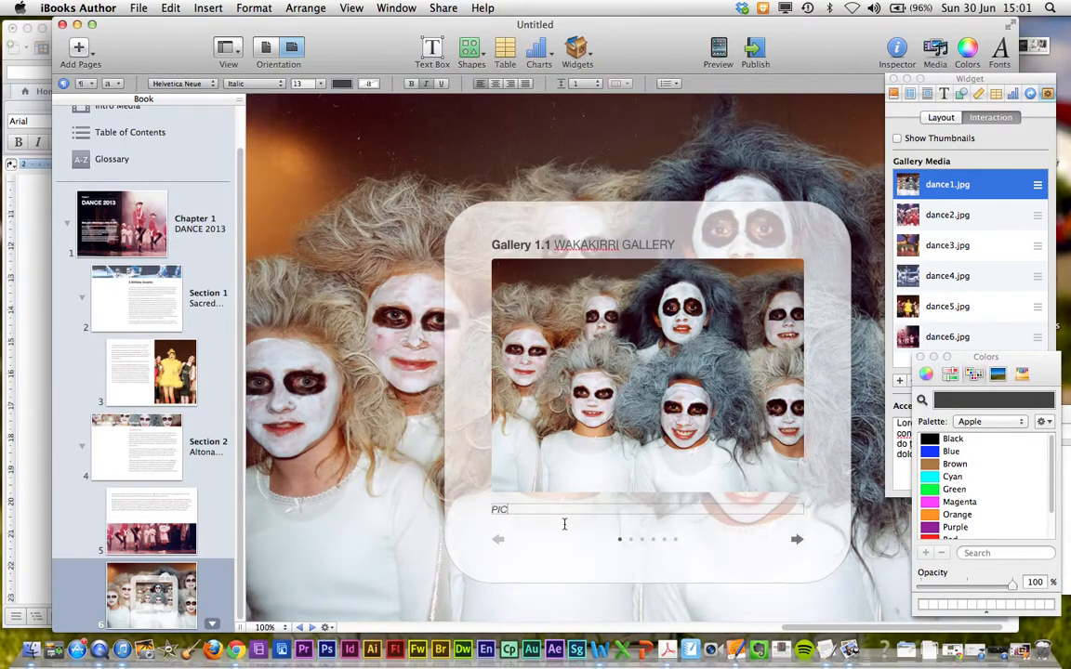
key("BackSpace")
key("BackSpace")
key("BackSpace")
key("BackSpace")
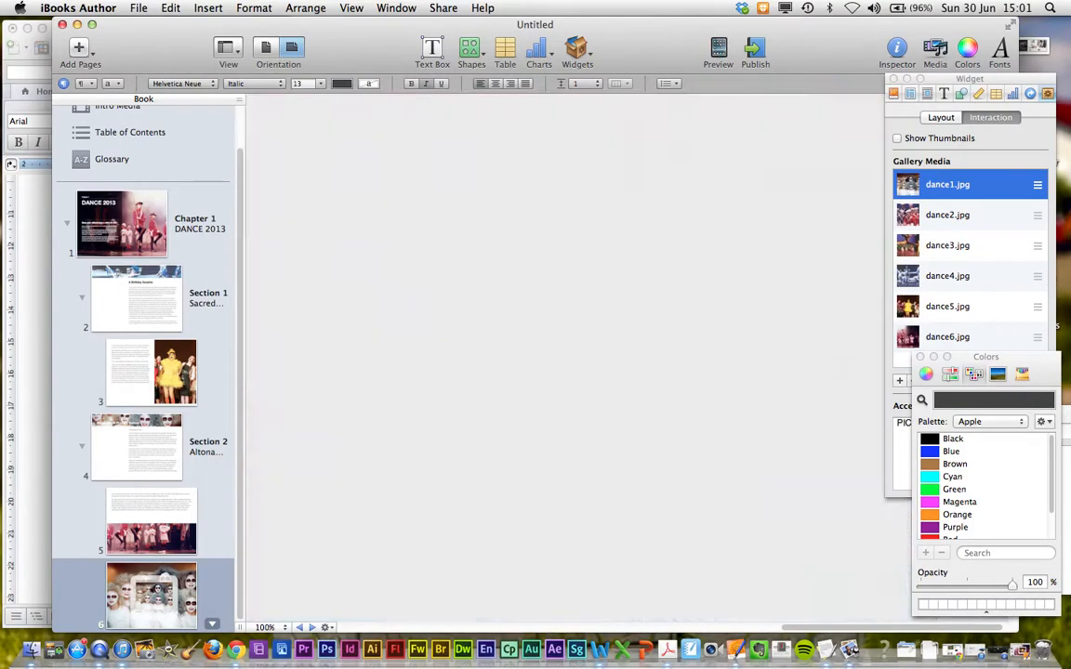
type("URE ONE")
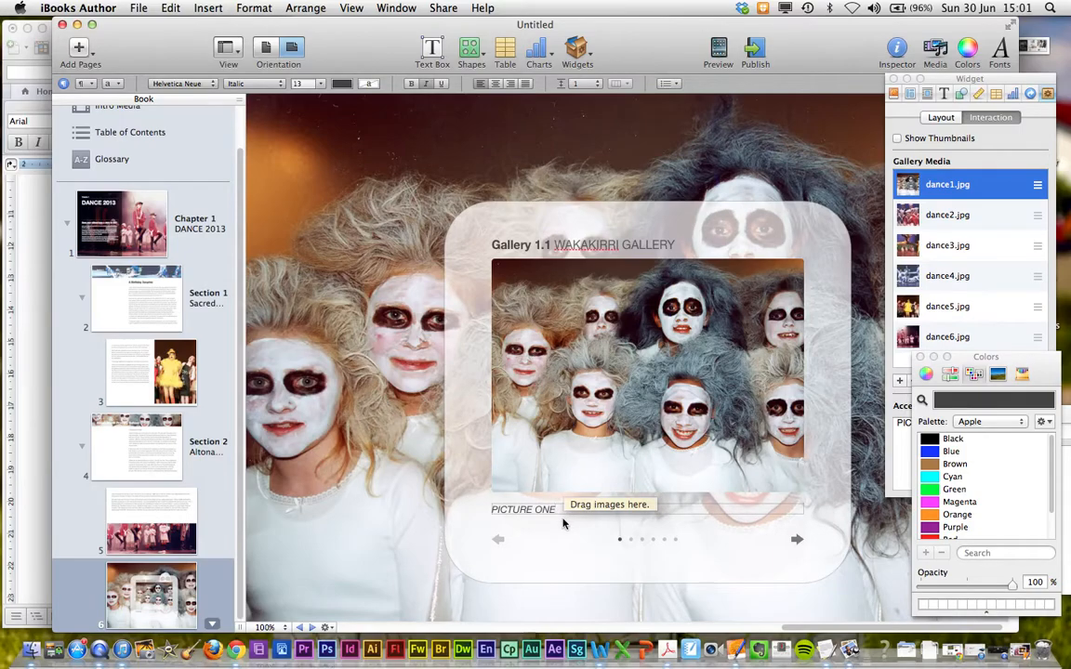
Show the second gallery photo and replace its placeholder caption with "PICTURE TWO".
left_click(632, 542)
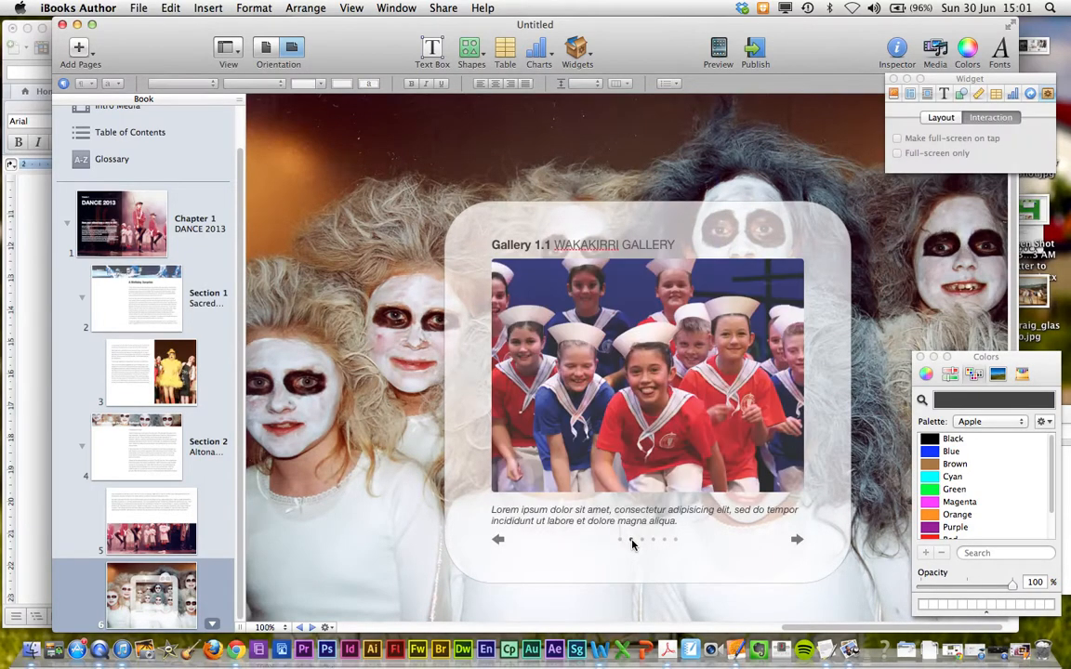
left_click(577, 516)
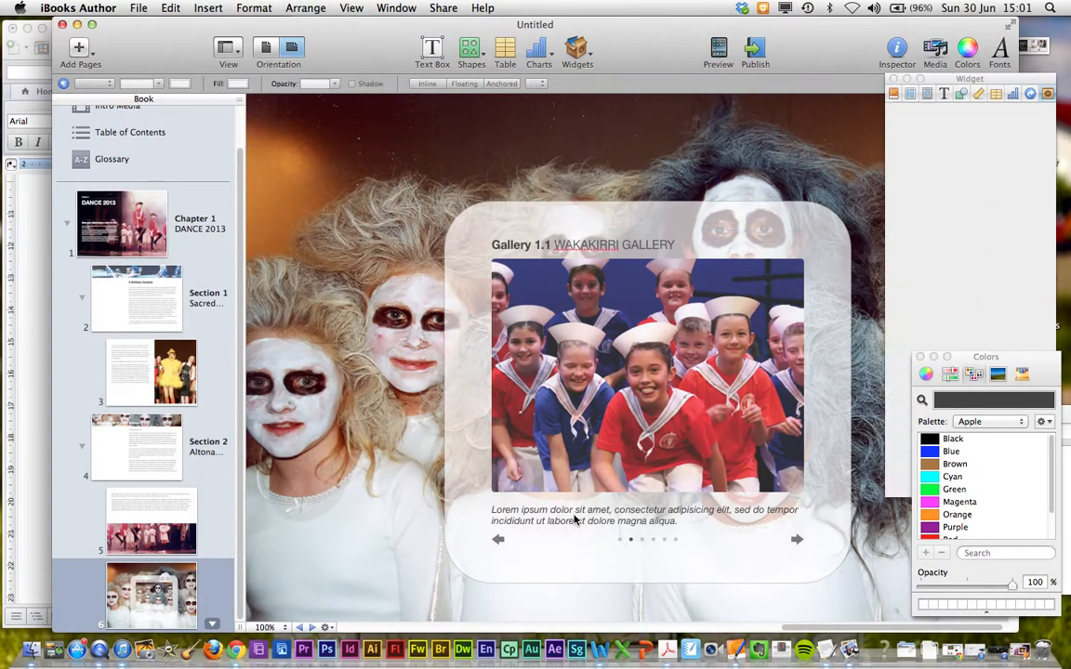
double_click(570, 514)
type("PICT")
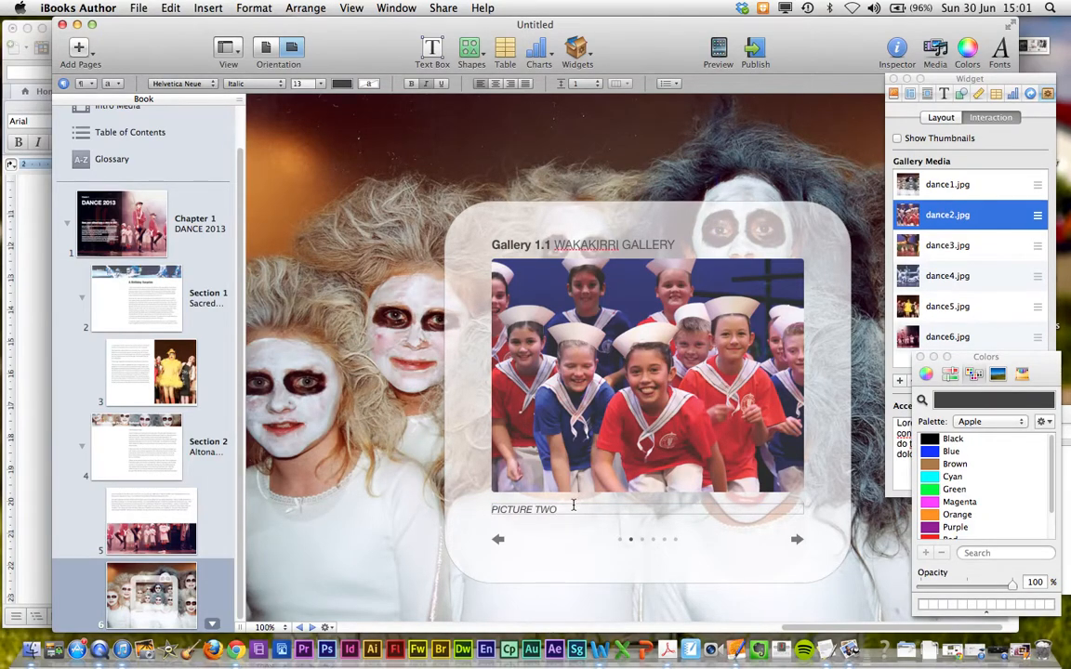
type("URE TWO")
Browse the gallery from the third photo through to the fifth photo.
left_click(797, 540)
left_click(797, 541)
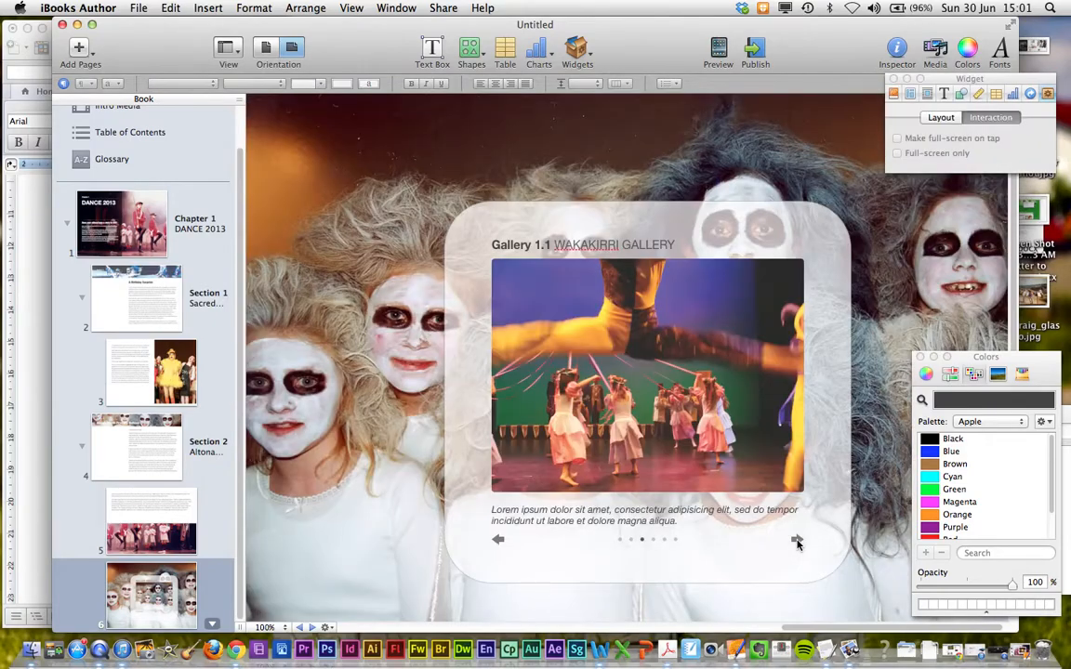
left_click(797, 541)
left_click(797, 540)
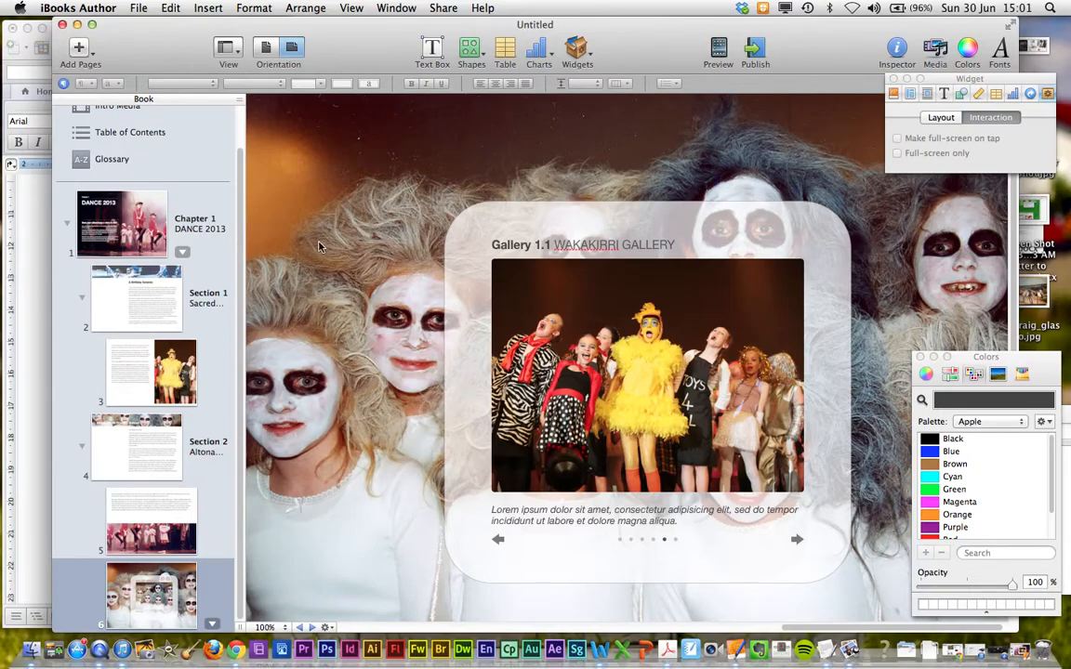
Collapse the pages of Sections 1 and 2 in the book outline and expand them again.
left_click(82, 445)
left_click(80, 347)
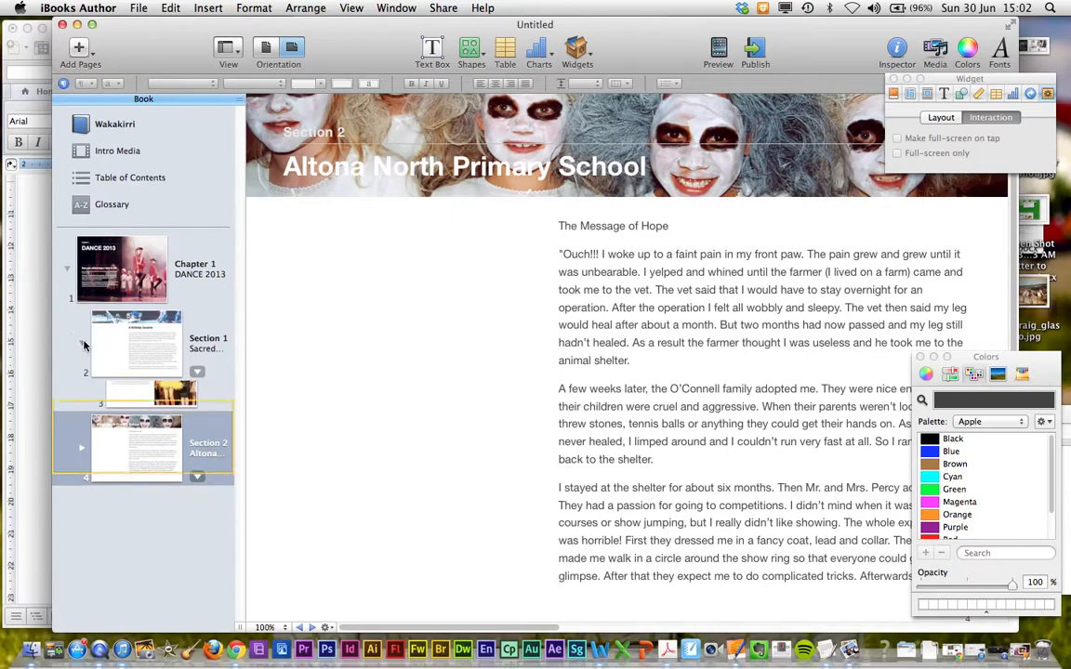
left_click(82, 421)
left_click(82, 343)
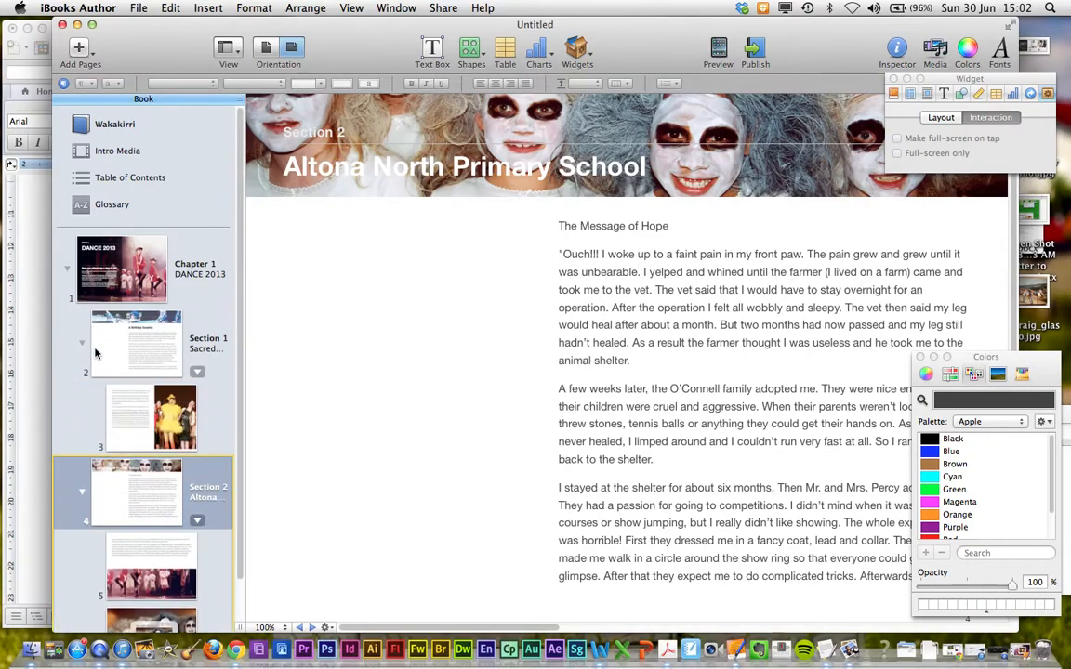
Review the book from the cover, Intro Media and Table of Contents through the Section 1 and 2 pages to the gallery page.
left_click(119, 127)
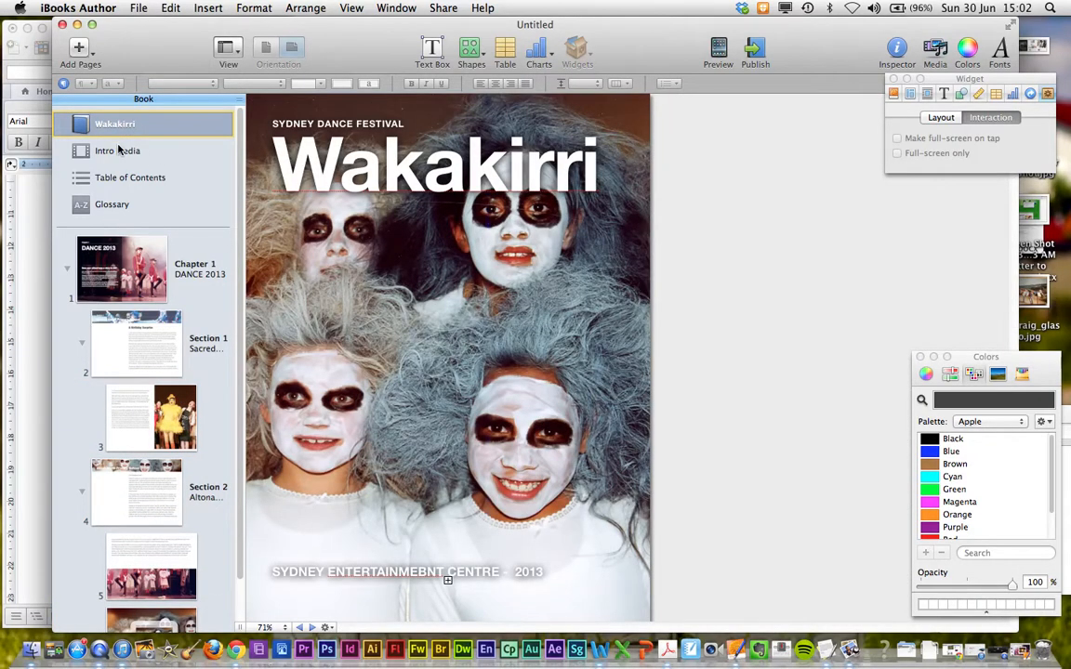
left_click(118, 150)
left_click(116, 177)
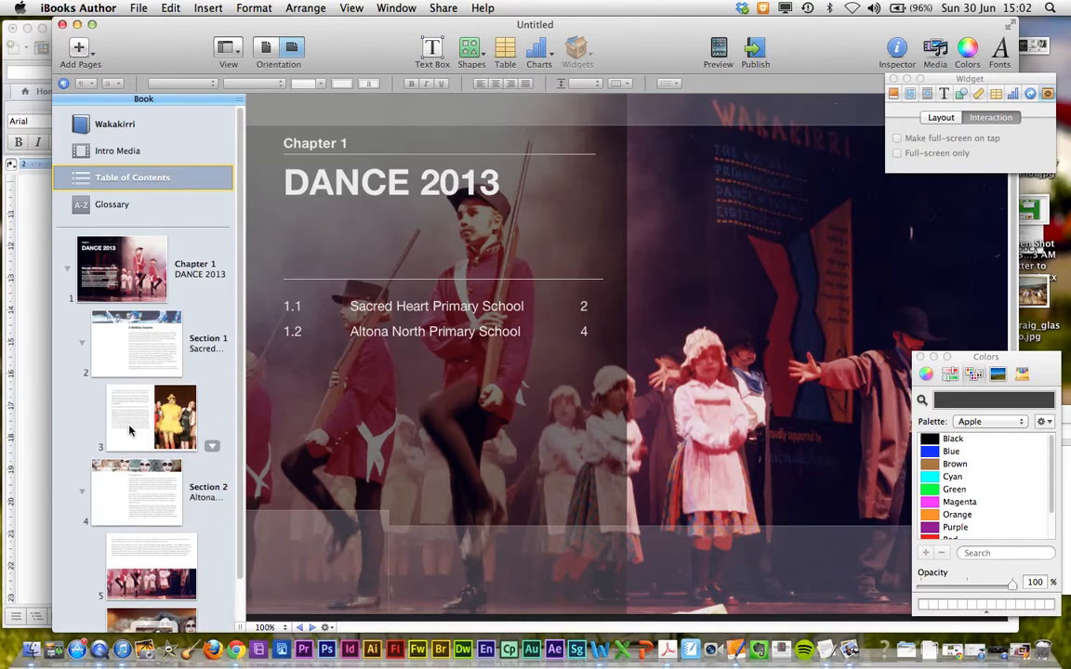
left_click(176, 336)
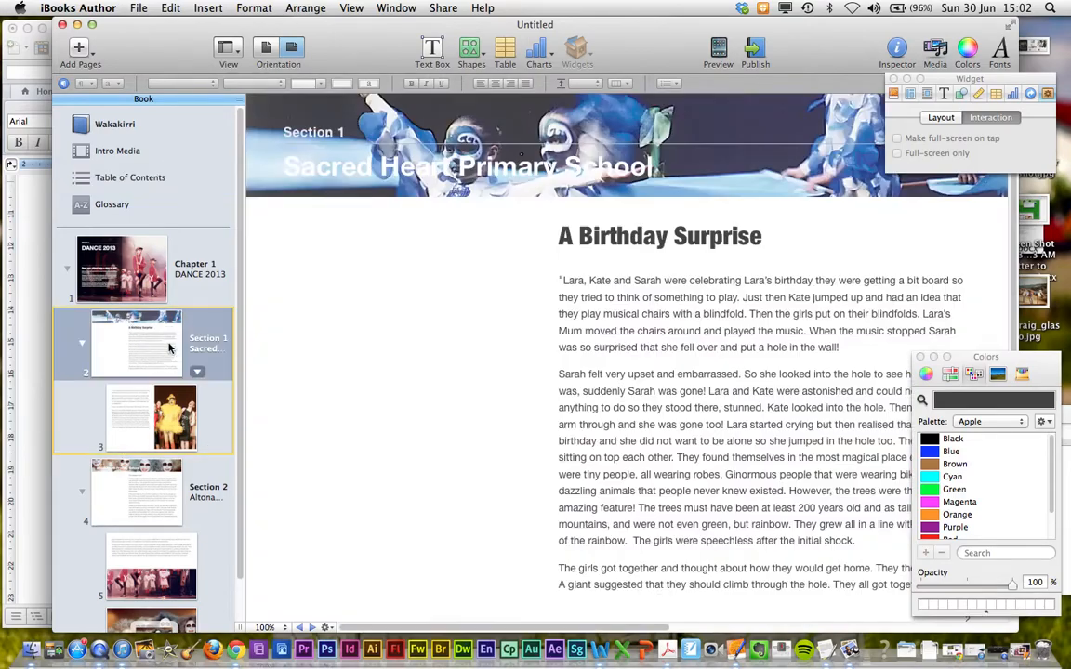
left_click(135, 414)
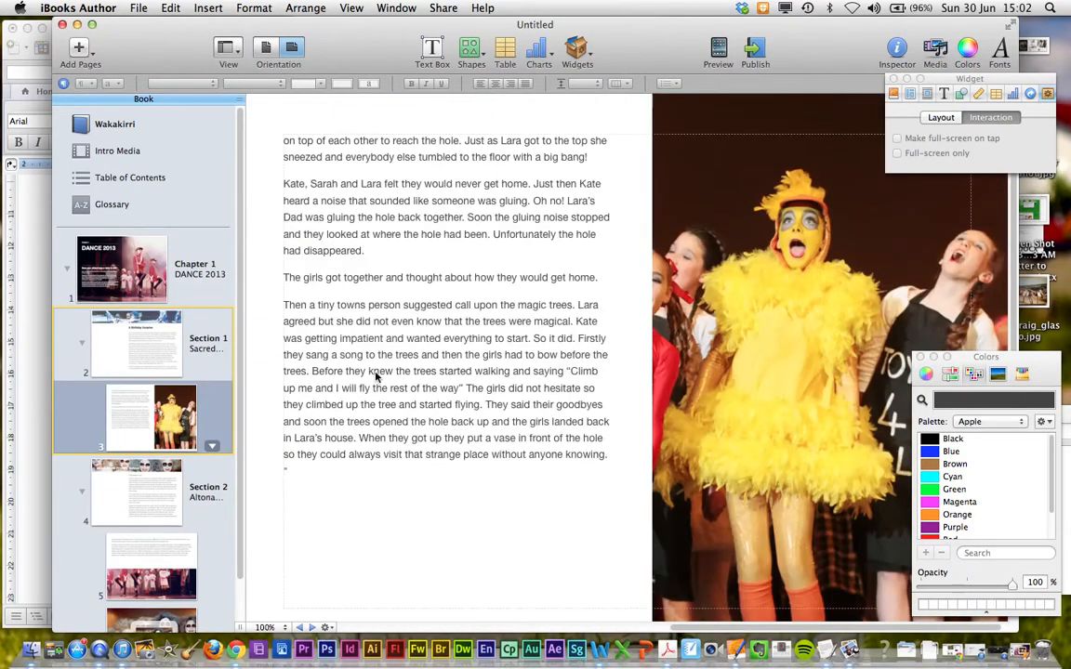
left_click(152, 491)
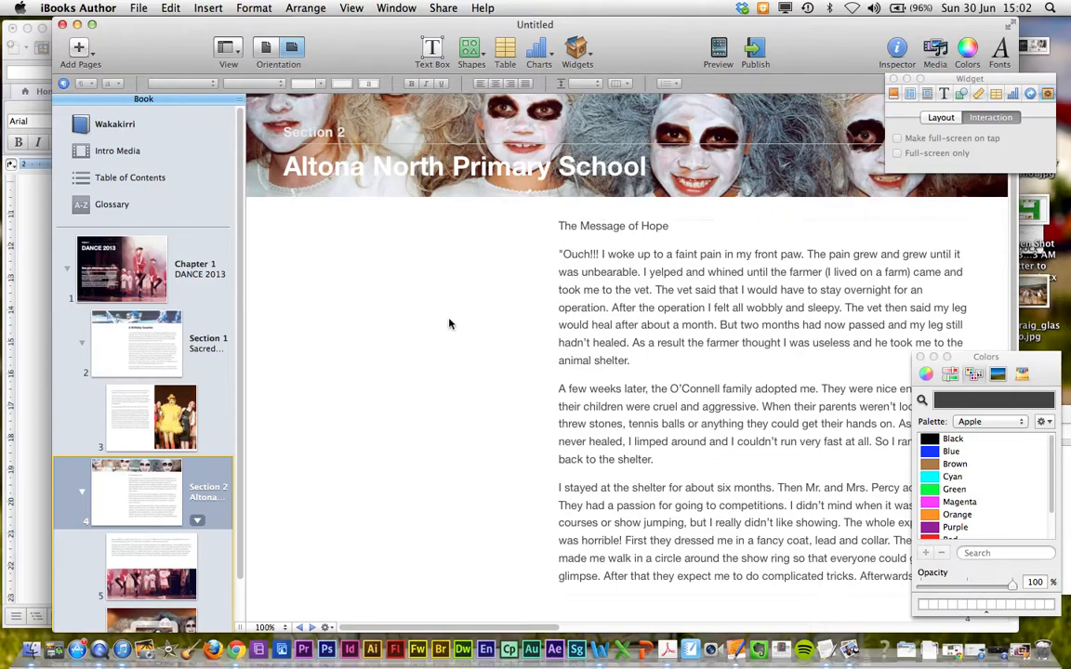
left_click(140, 581)
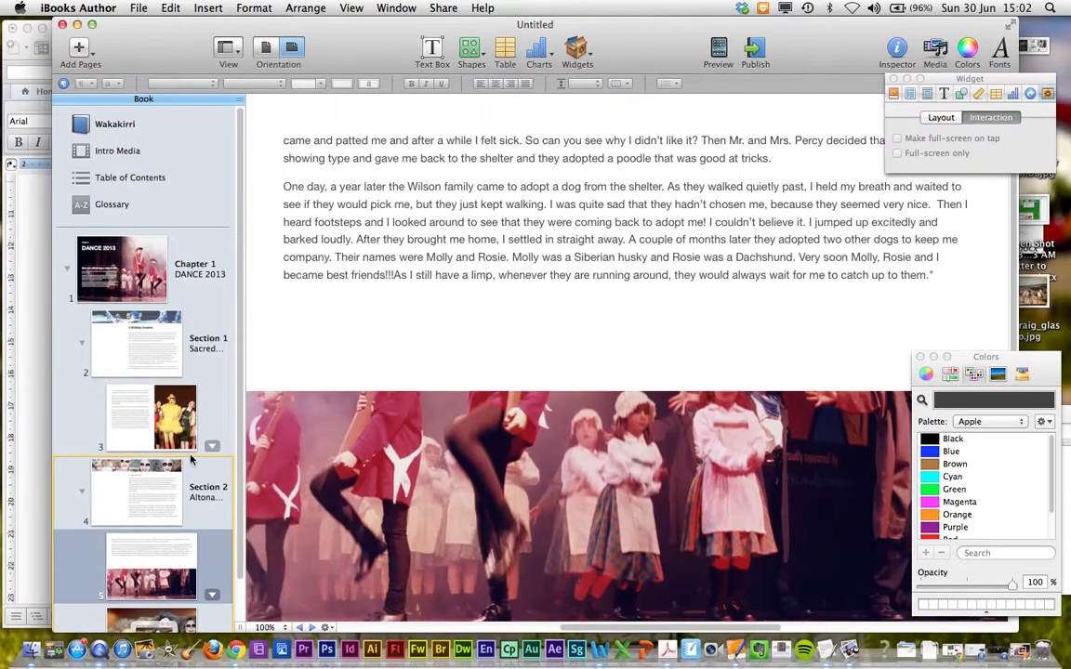
scroll(142, 420, "down", 3)
left_click(160, 593)
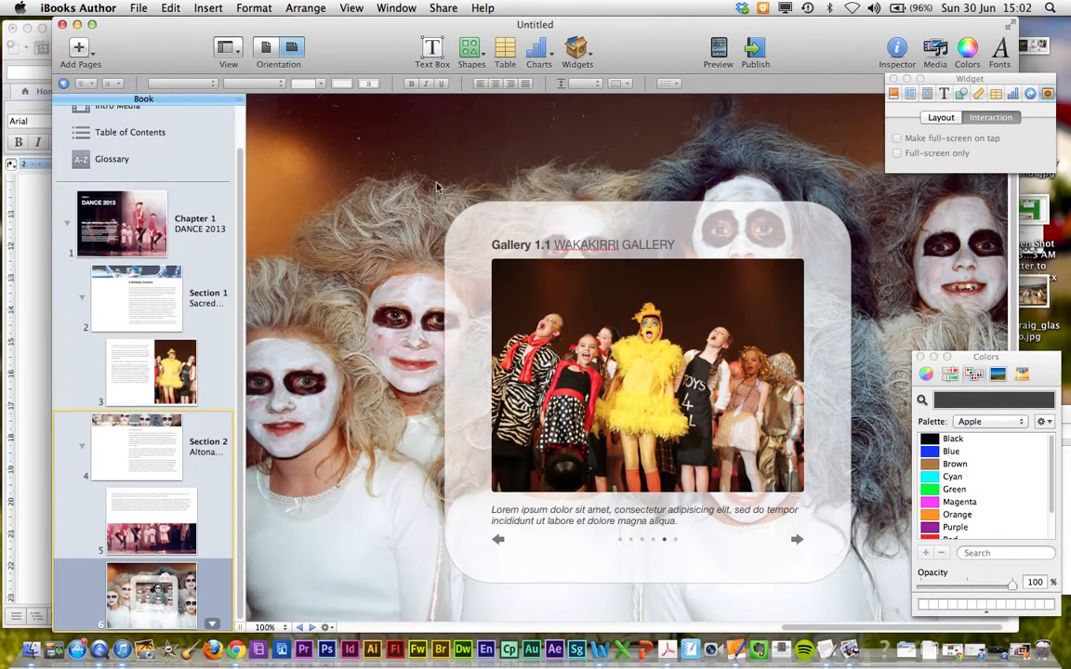
scroll(165, 223, "up", 2)
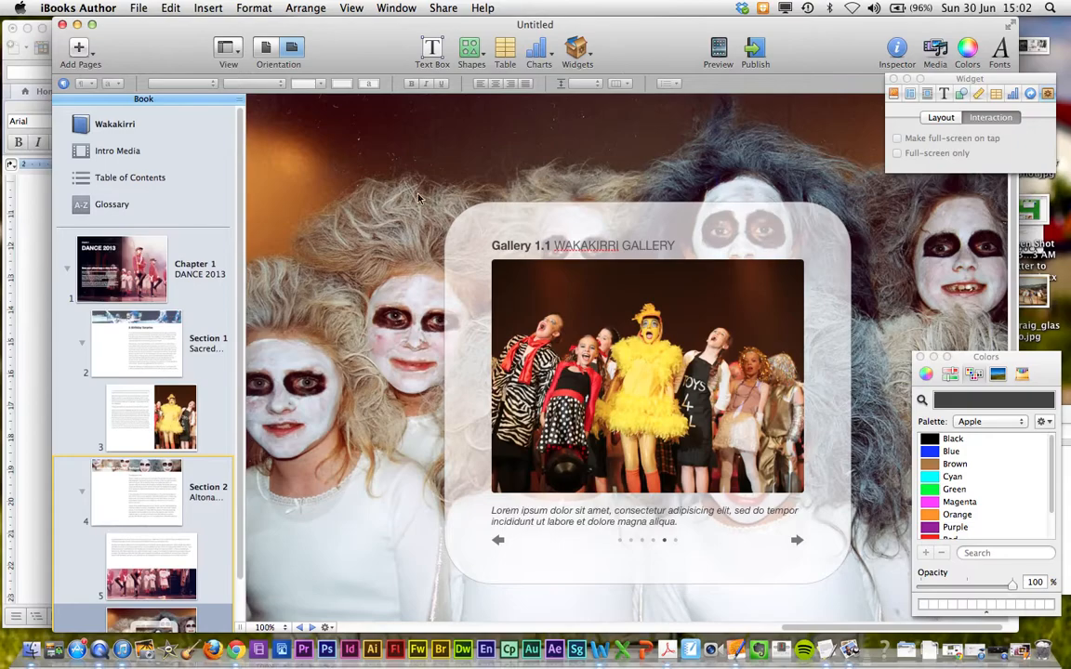